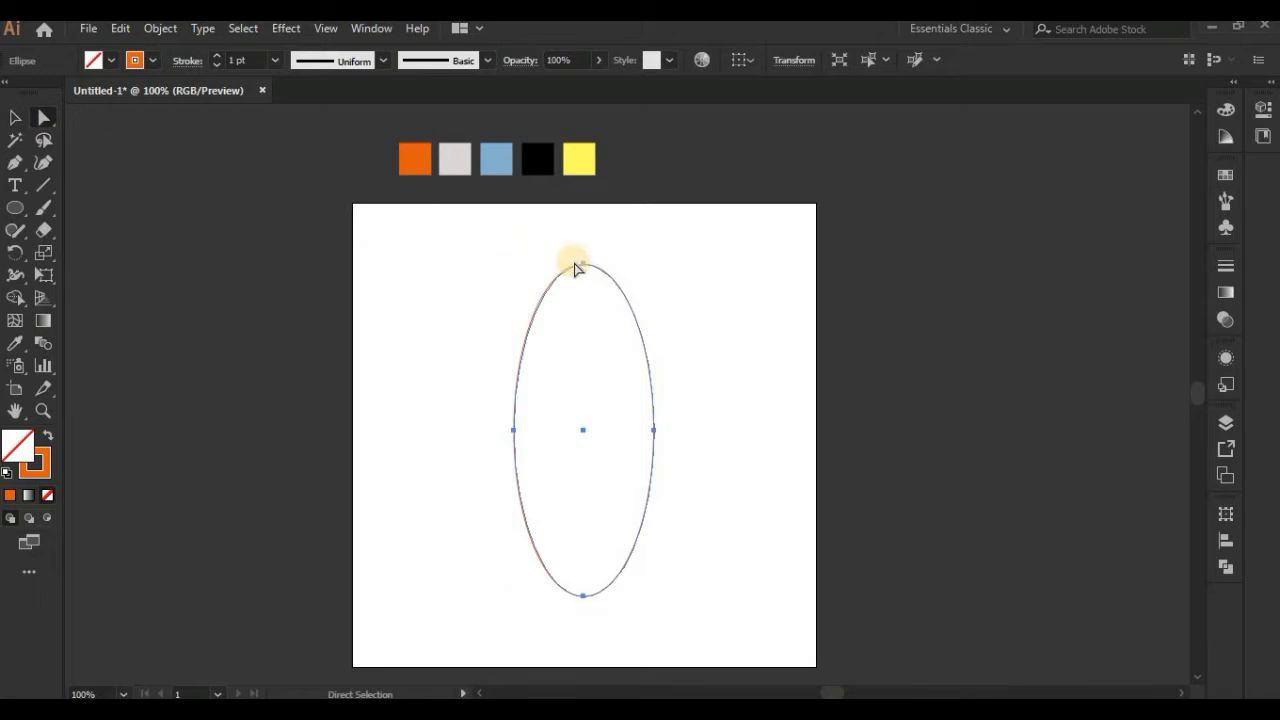
Step: Convert the ellipse's top anchor to a corner and raise its two side anchors slightly to shape the rocket body
{"action": "left_click", "coordinate": [142, 66]}
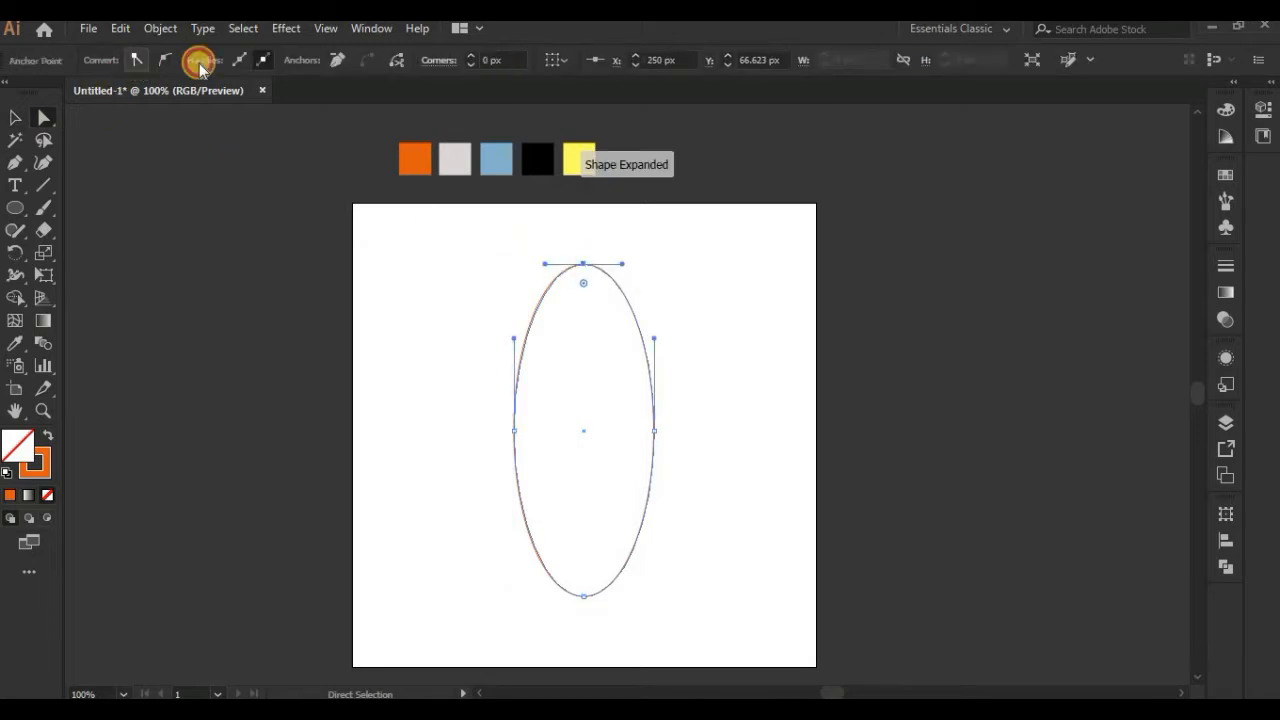
{"action": "left_click", "coordinate": [653, 430]}
{"action": "left_click", "coordinate": [514, 431], "text": "shift"}
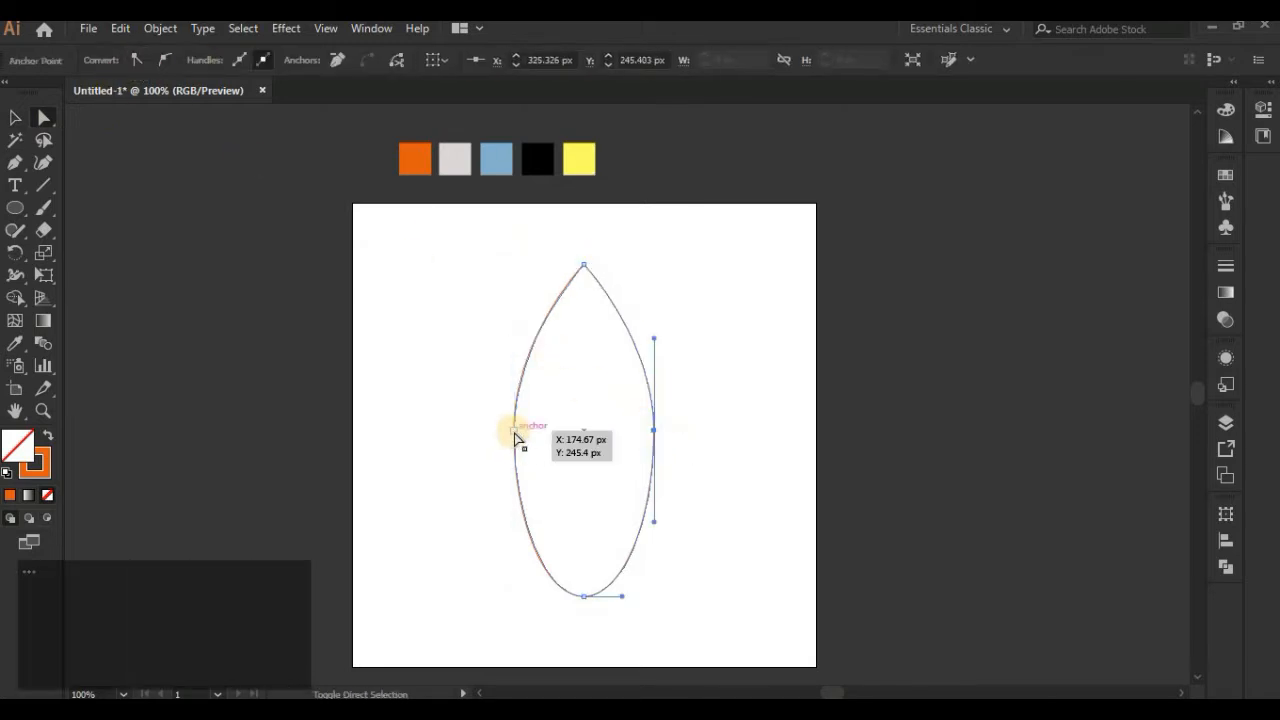
{"action": "key", "text": "shift+Up"}
{"action": "key", "text": "shift+Up"}
{"action": "left_click", "coordinate": [723, 449]}
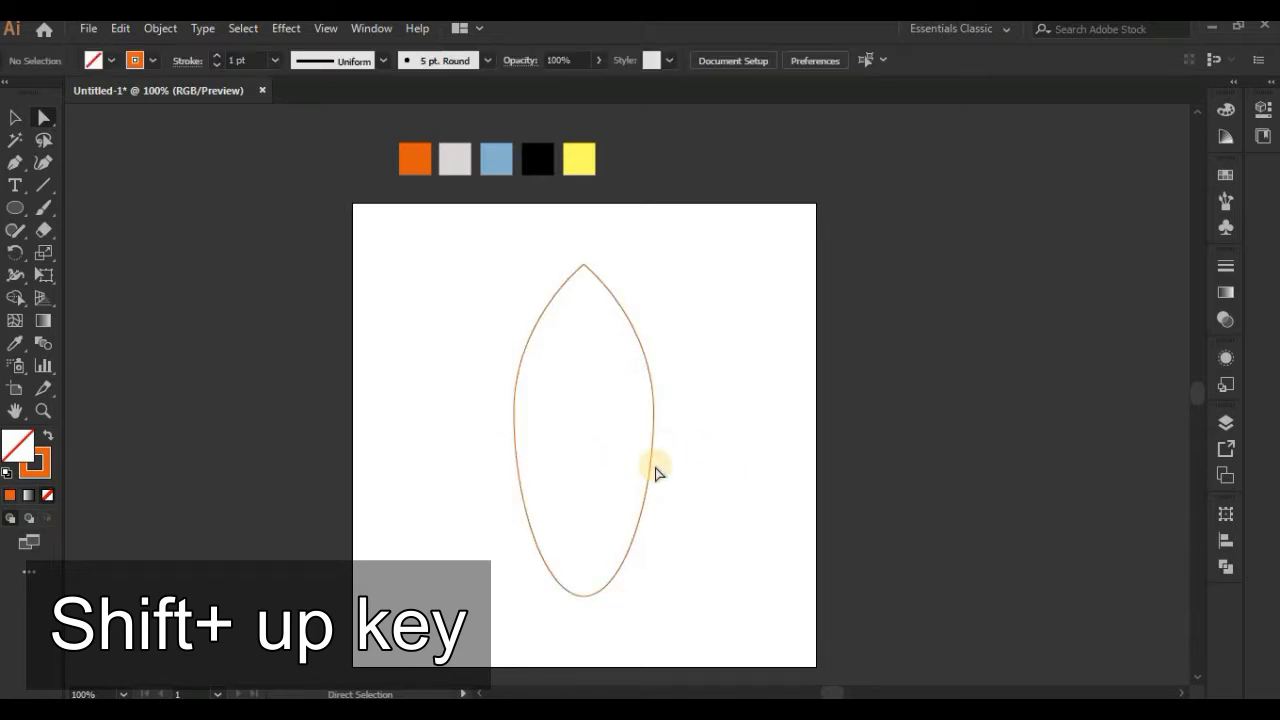
Step: Draw a wide, flat ellipse centred across the lower end of the rocket body
{"action": "left_click", "coordinate": [15, 208]}
{"action": "left_click_drag", "start_coordinate": [393, 416], "coordinate": [640, 605]}
{"action": "left_click", "coordinate": [15, 117]}
{"action": "left_click", "coordinate": [663, 523]}
Step: Cut away the ellipse and the body's rounded lower end with Shape Builder, leaving a concave arched base
{"action": "left_click_drag", "start_coordinate": [691, 443], "coordinate": [548, 650]}
{"action": "left_click", "coordinate": [14, 299]}
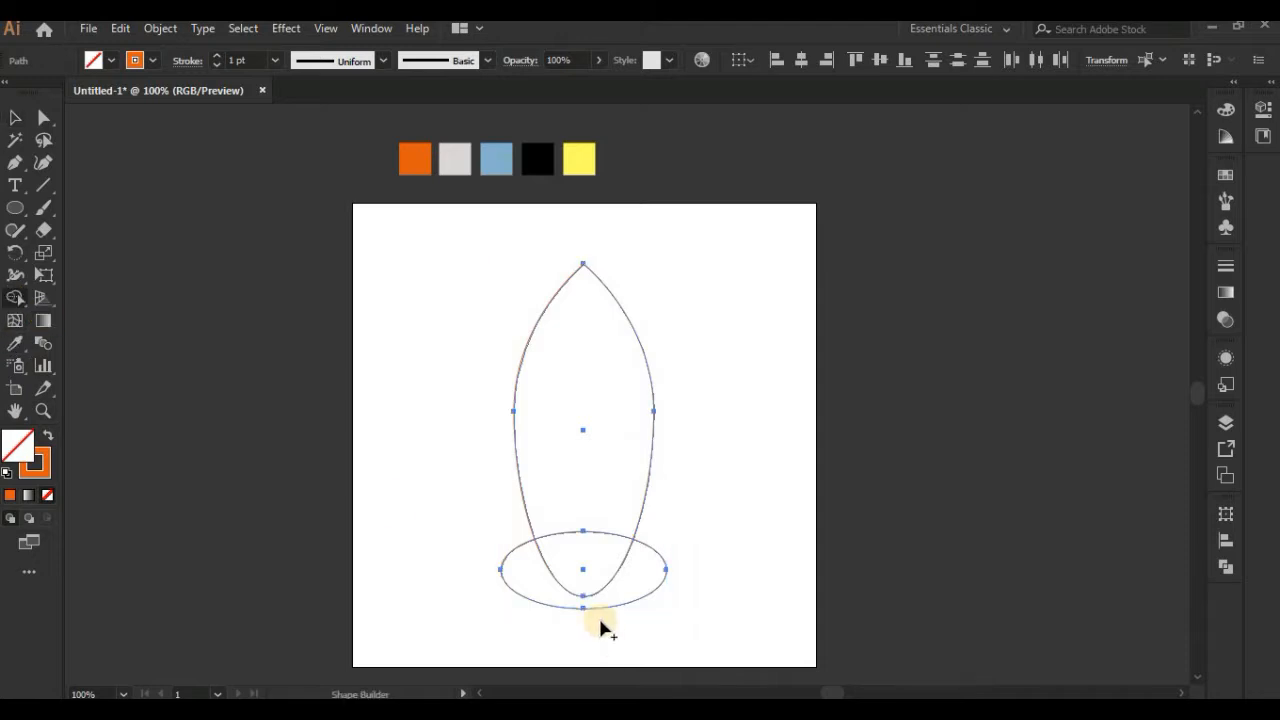
{"action": "left_click_drag", "start_coordinate": [620, 628], "coordinate": [628, 657]}
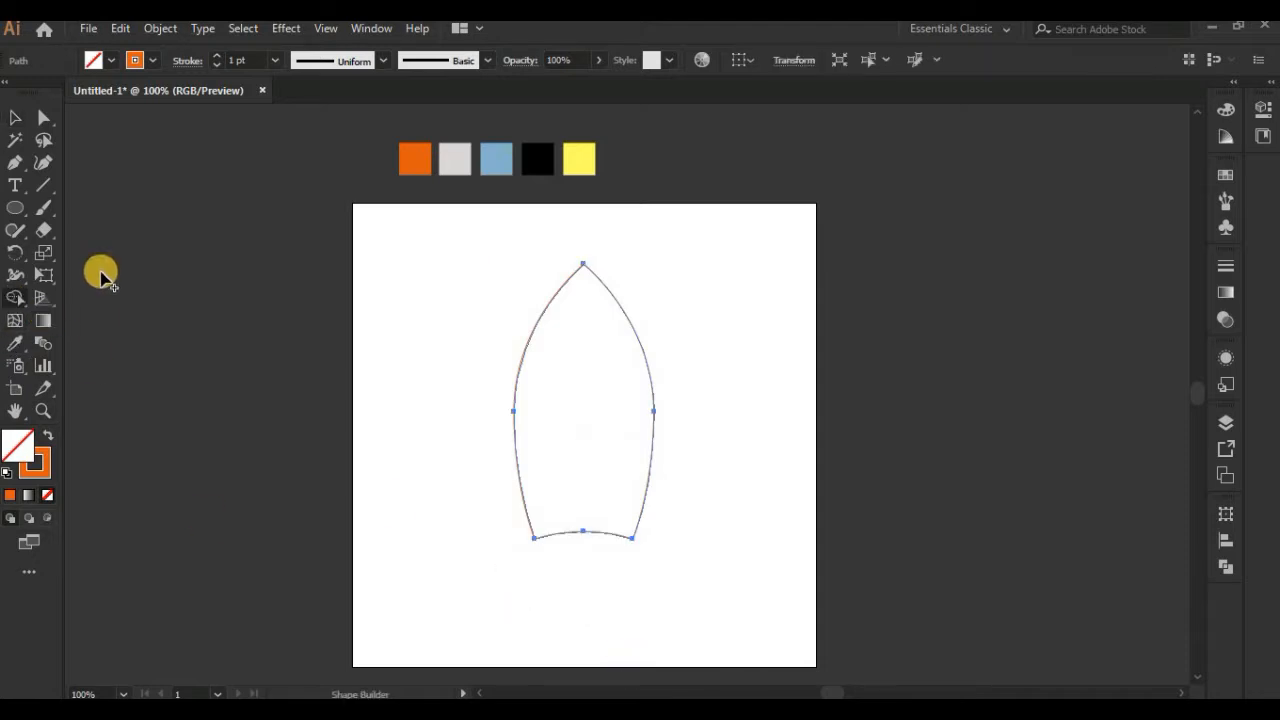
{"action": "left_click", "coordinate": [15, 116]}
{"action": "left_click", "coordinate": [403, 372]}
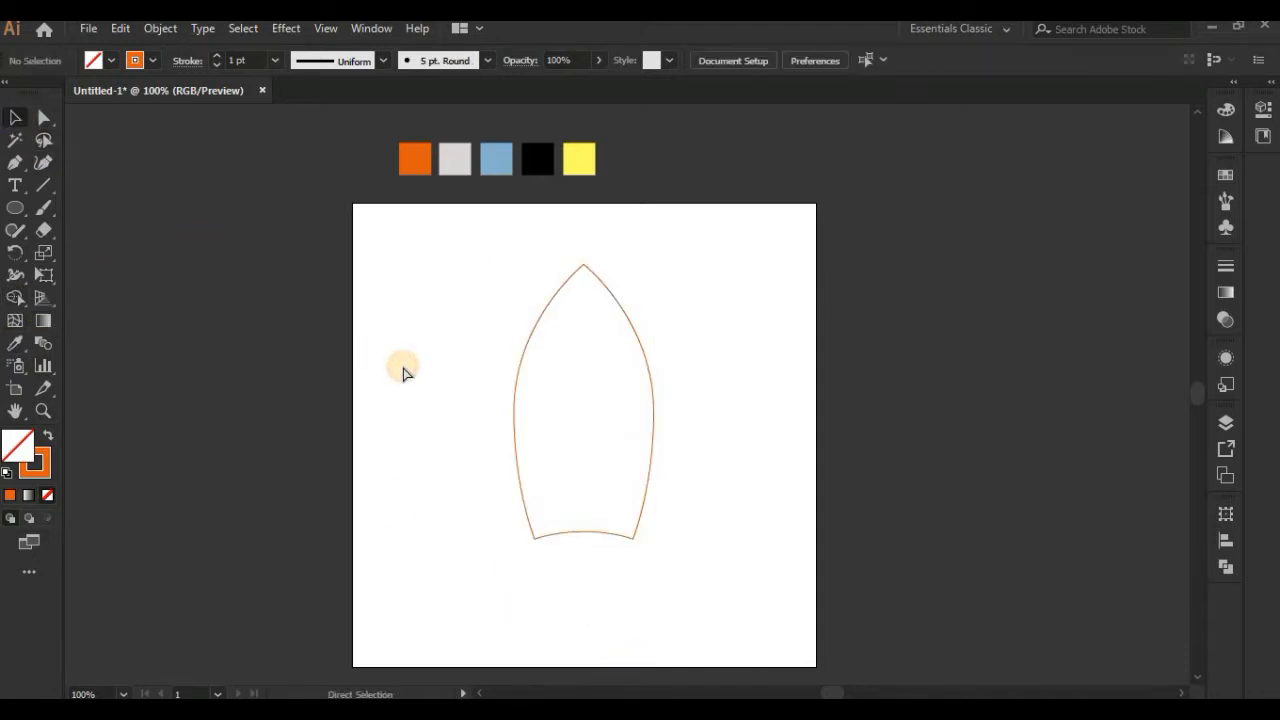
Step: Draw a wide ellipse of about 306 by 126 px and place it over the base of the rocket body
{"action": "key", "text": "ctrl+="}
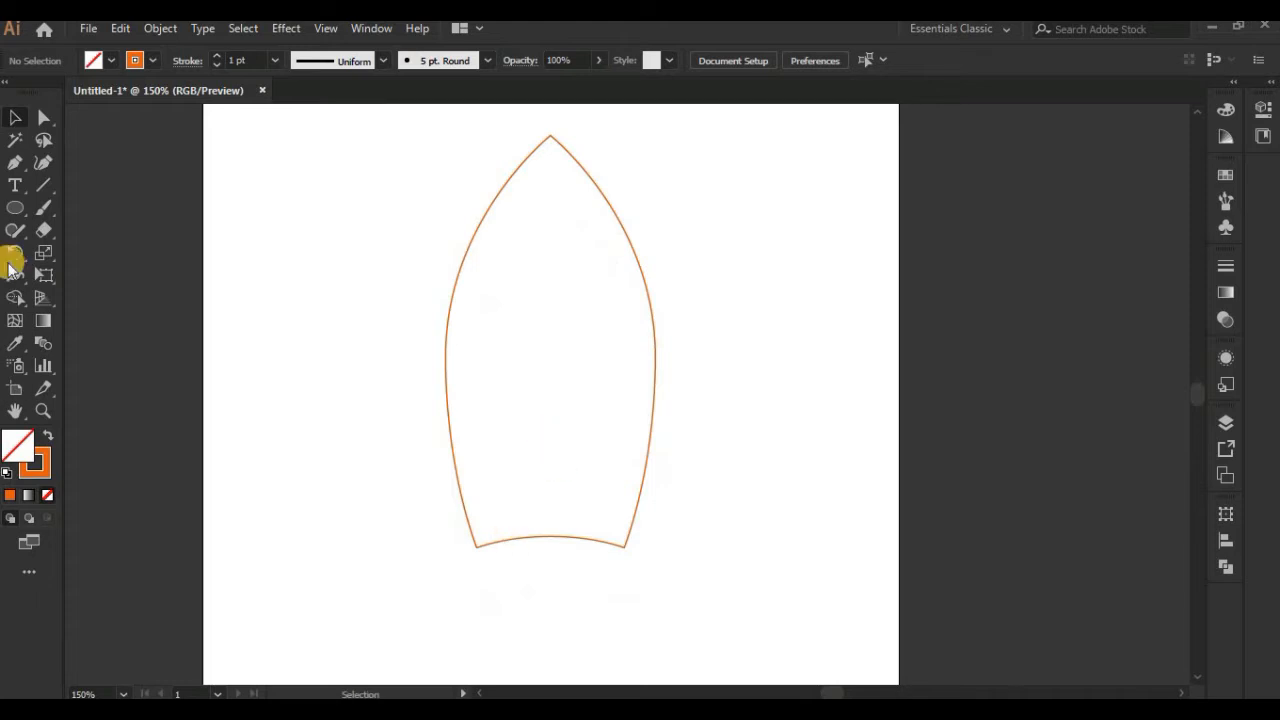
{"action": "left_click", "coordinate": [15, 213]}
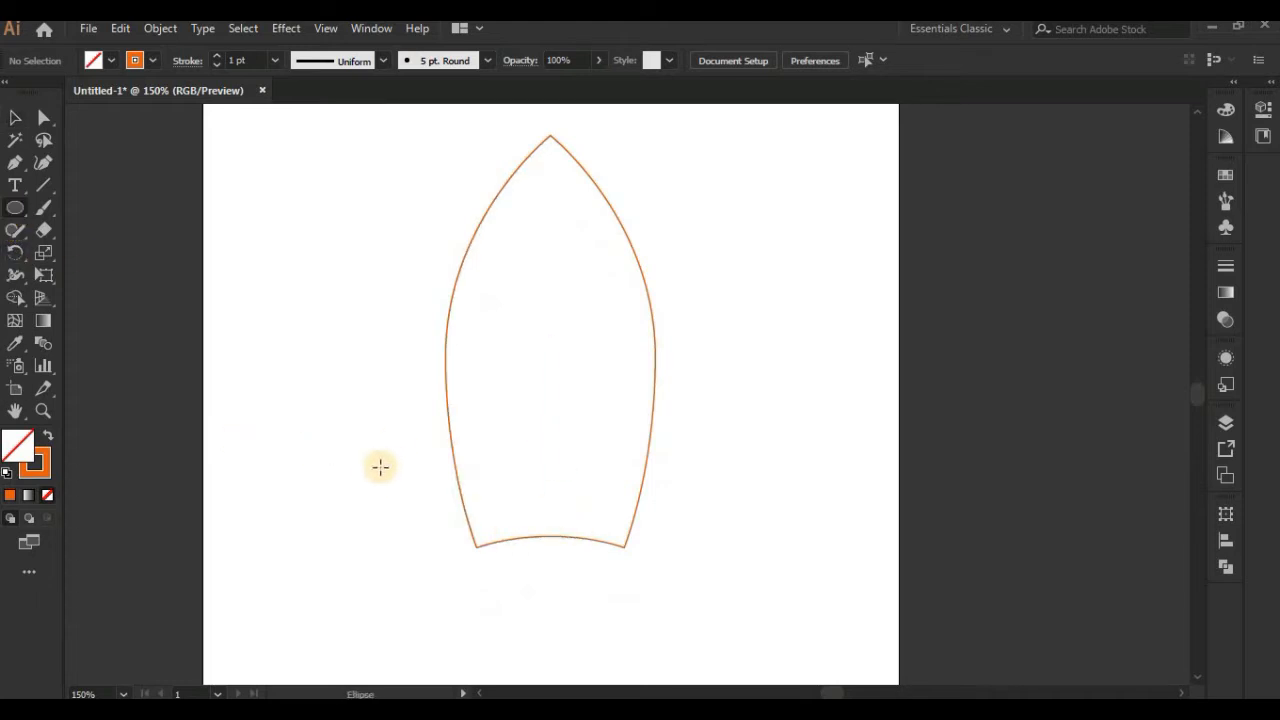
{"action": "left_click_drag", "start_coordinate": [378, 467], "coordinate": [805, 641]}
{"action": "key", "text": "v"}
{"action": "left_click_drag", "start_coordinate": [727, 493], "coordinate": [705, 480]}
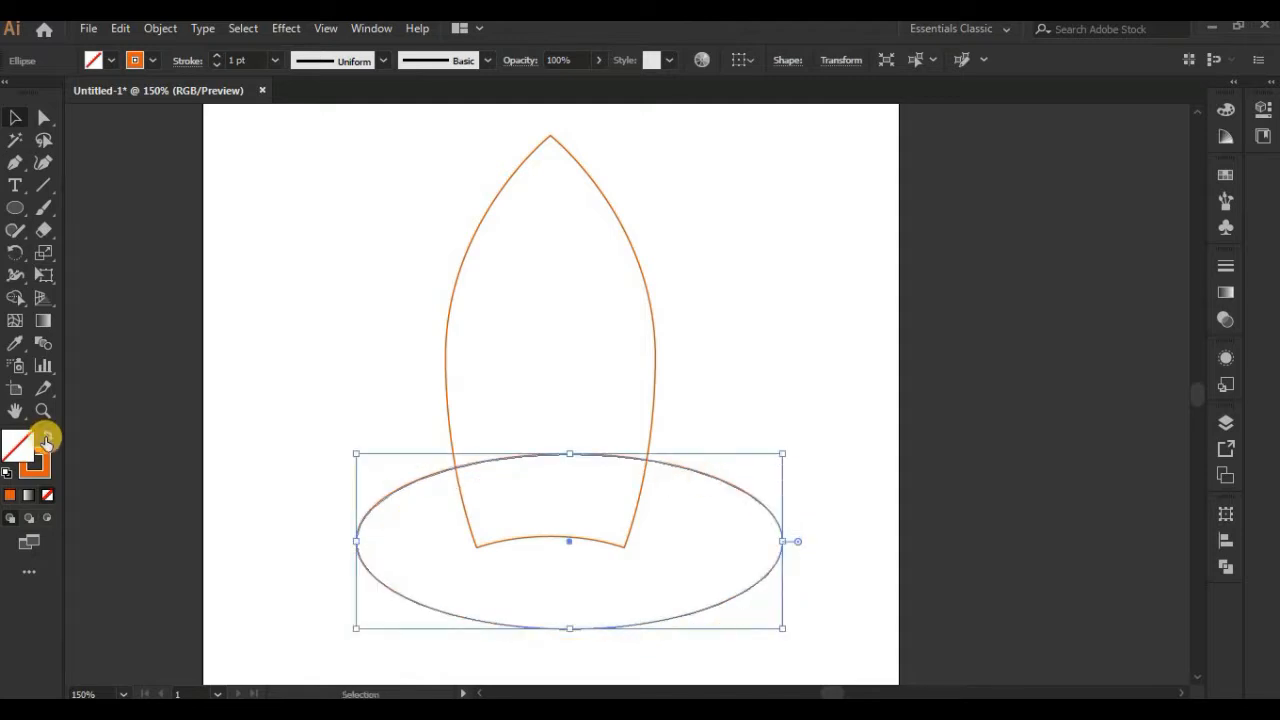
Step: Give the wide ellipse a muted beige fill with no stroke
{"action": "left_click", "coordinate": [46, 441]}
{"action": "right_click", "coordinate": [516, 497]}
{"action": "mouse_move", "coordinate": [583, 400]}
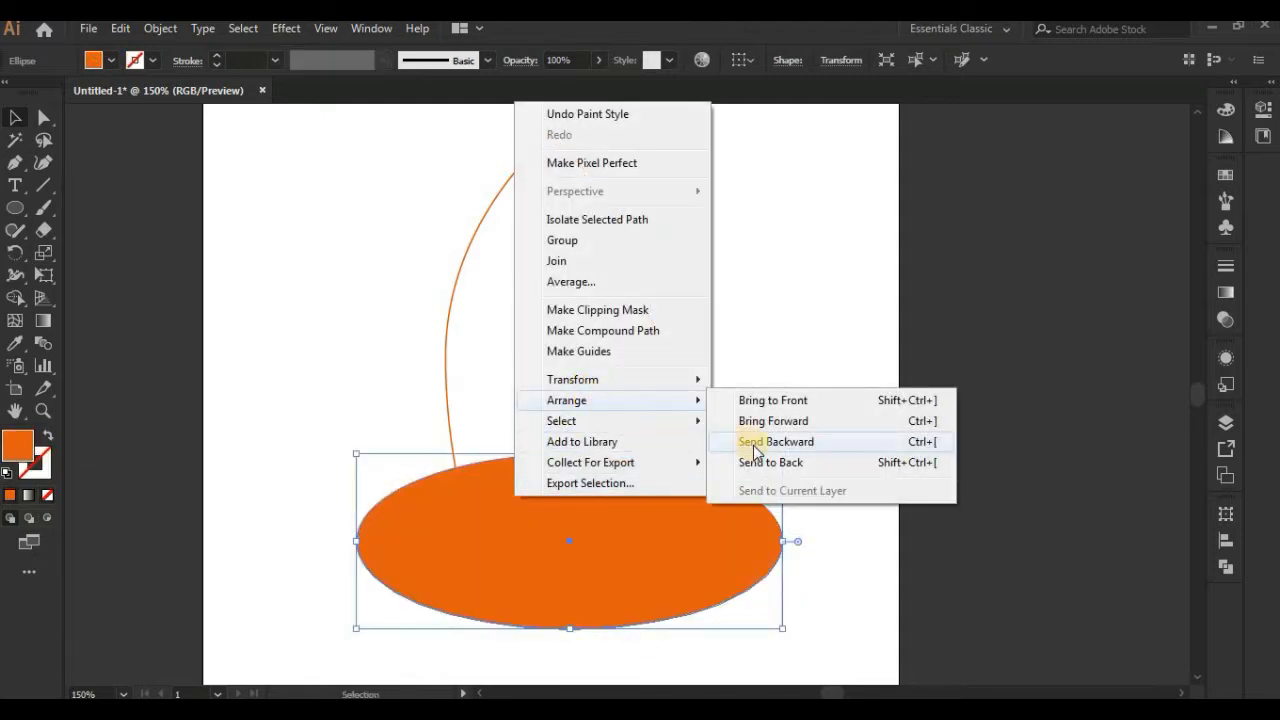
{"action": "left_click", "coordinate": [634, 471]}
{"action": "double_click", "coordinate": [16, 446]}
{"action": "left_click", "coordinate": [776, 428]}
{"action": "left_click", "coordinate": [766, 318]}
{"action": "left_click", "coordinate": [1178, 268]}
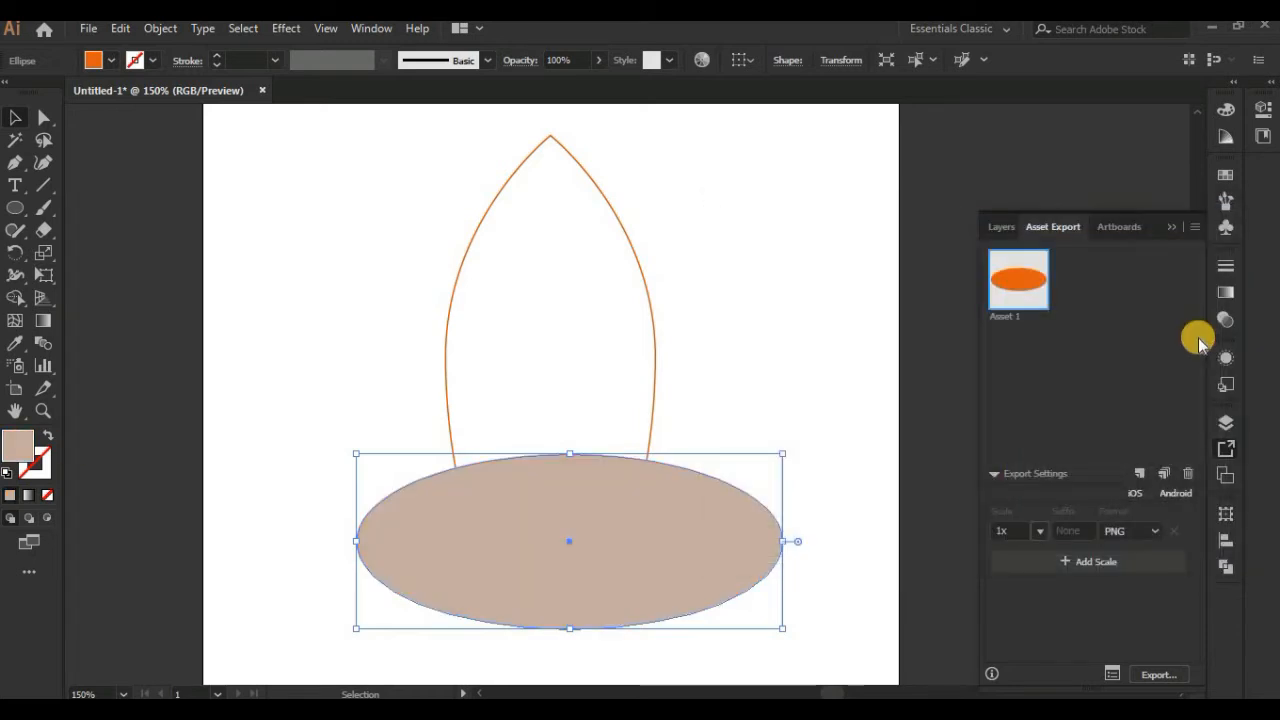
{"action": "left_click", "coordinate": [1172, 227]}
Step: Send the beige ellipse behind the rocket outline
{"action": "right_click", "coordinate": [643, 571]}
{"action": "mouse_move", "coordinate": [720, 475]}
{"action": "left_click", "coordinate": [905, 533]}
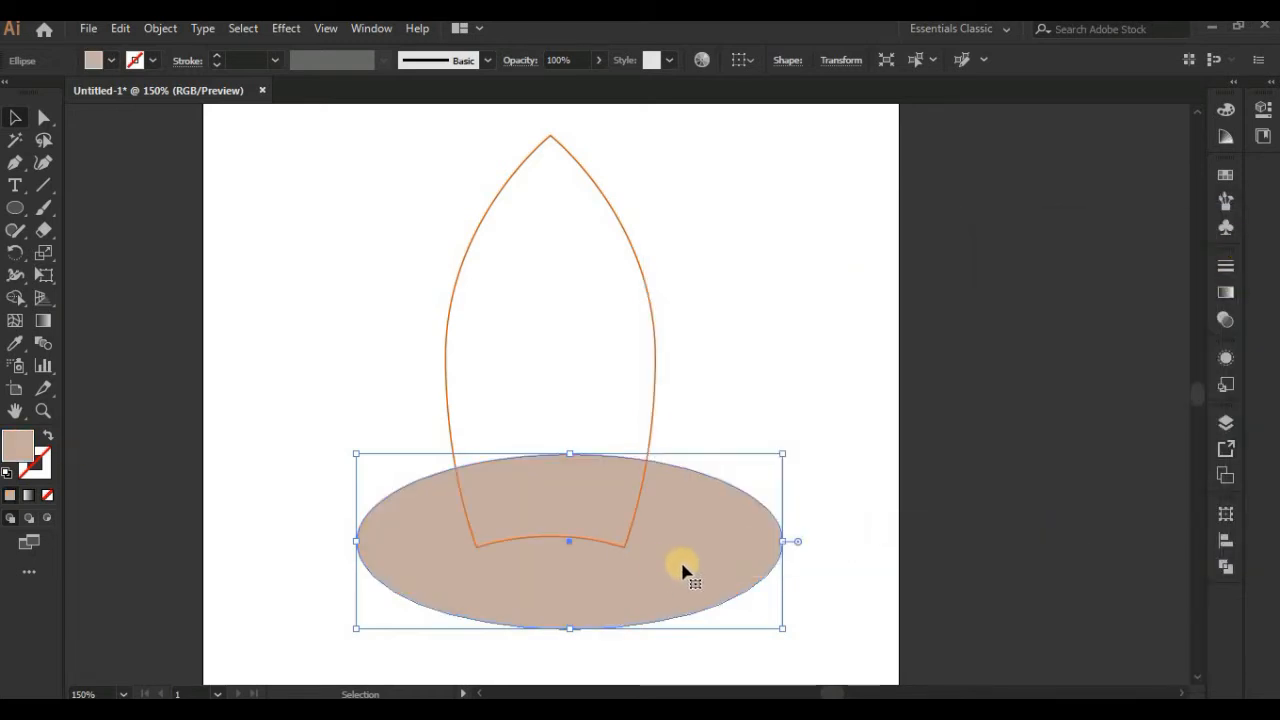
Step: Copy the beige ellipse about 28 px straight down and cut the copy away with Shape Builder, leaving an arched crescent
{"action": "scroll", "coordinate": [688, 563], "scroll_direction": "down", "scroll_amount": 2}
{"action": "left_click_drag", "start_coordinate": [700, 467], "coordinate": [700, 504]}
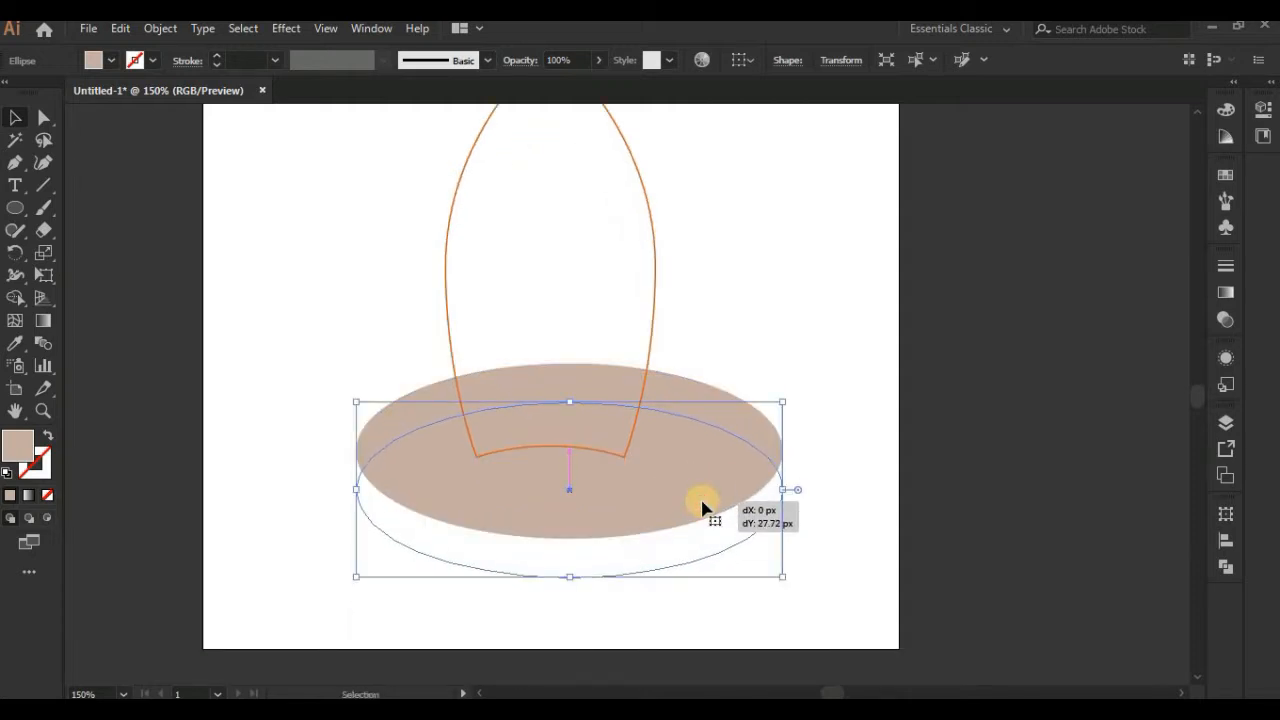
{"action": "left_click", "coordinate": [691, 414], "text": "shift"}
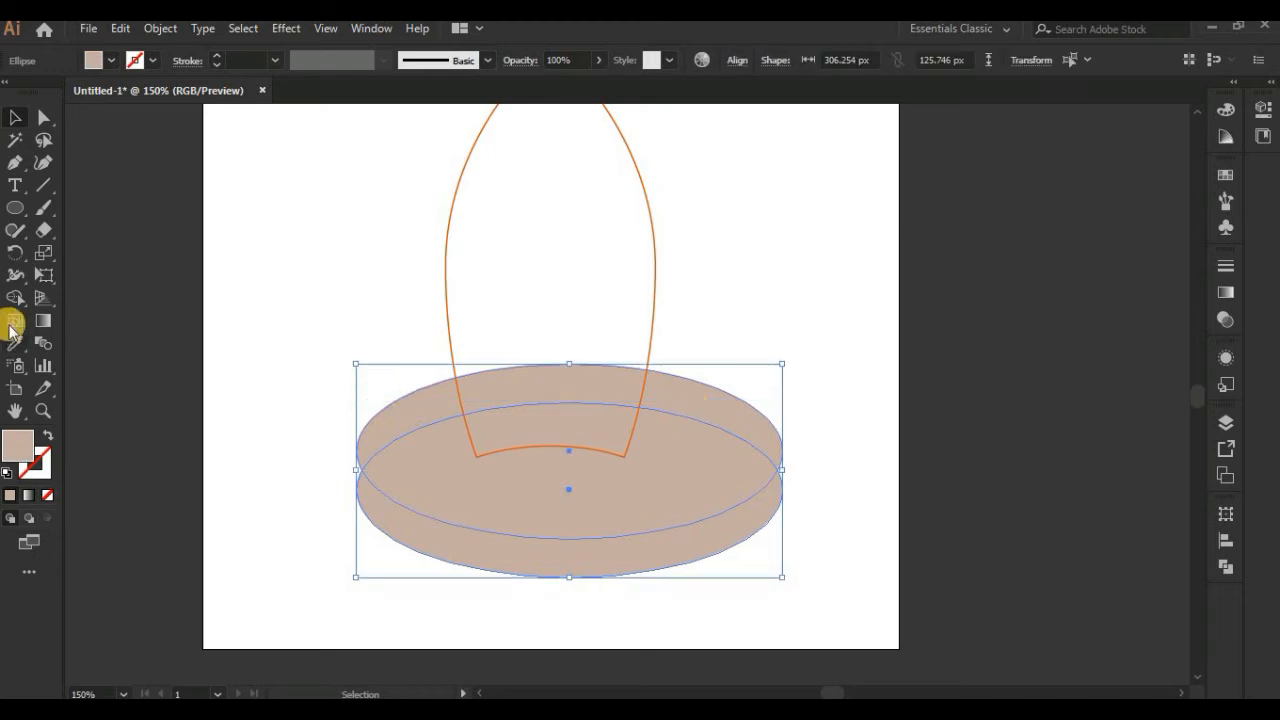
{"action": "left_click", "coordinate": [22, 305]}
{"action": "mouse_move", "coordinate": [546, 490]}
{"action": "left_mouse_down"}
{"action": "mouse_move", "coordinate": [597, 688]}
{"action": "mouse_move", "coordinate": [552, 661]}
{"action": "left_mouse_up"}
Step: Recolour the beige crescent with the black of the palette square above the artboard
{"action": "left_click", "coordinate": [12, 116]}
{"action": "left_click", "coordinate": [396, 372]}
{"action": "key", "text": "i"}
{"action": "scroll", "coordinate": [551, 357], "scroll_direction": "up", "scroll_amount": 3}
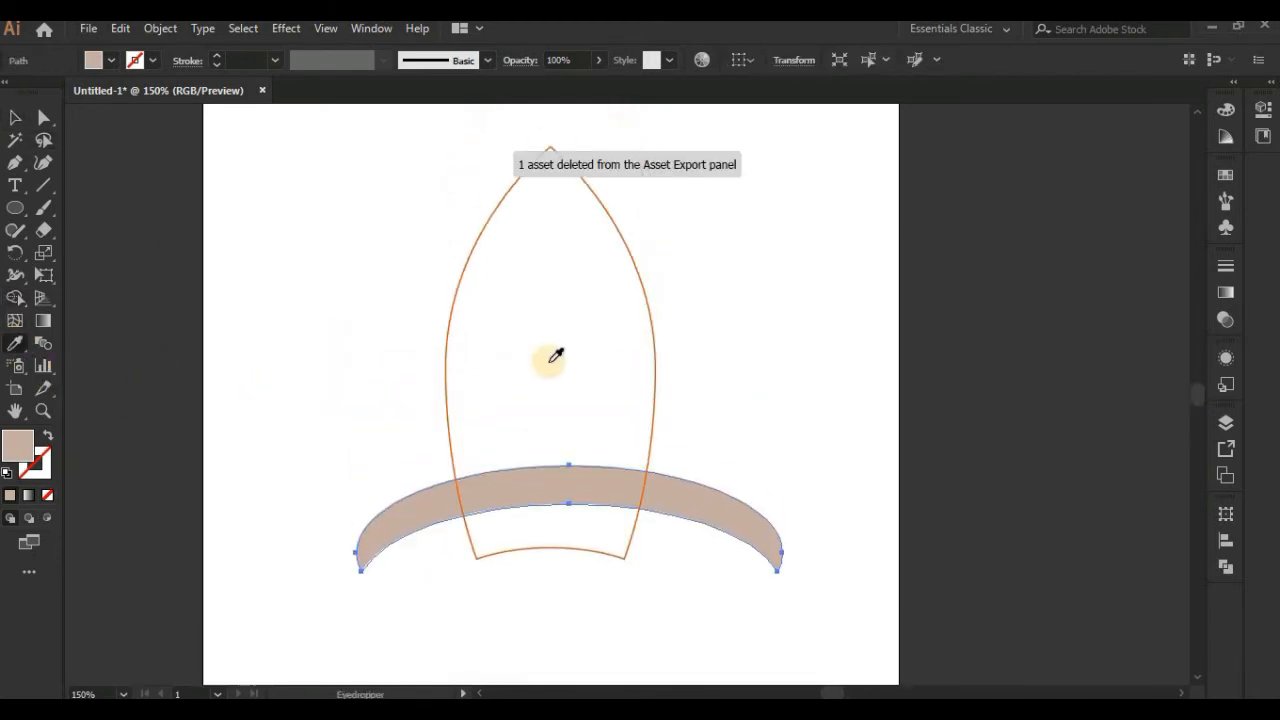
{"action": "key", "text": "ctrl+minus"}
{"action": "key", "text": "ctrl+minus"}
{"action": "scroll", "coordinate": [579, 305], "scroll_direction": "up", "scroll_amount": 2}
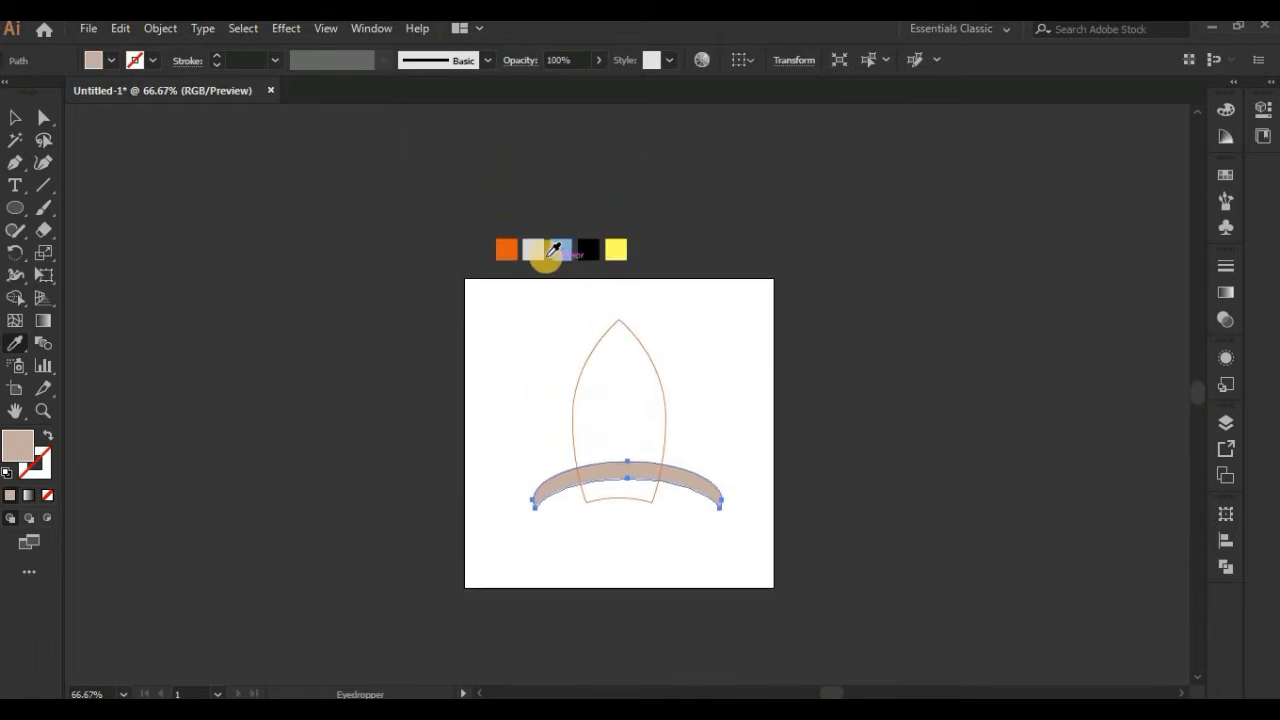
{"action": "left_click", "coordinate": [588, 250]}
{"action": "left_click", "coordinate": [15, 115]}
{"action": "left_click", "coordinate": [323, 300]}
Step: Swap the rocket body's fill and stroke to make it solid orange without an outline
{"action": "key", "text": "ctrl+plus"}
{"action": "key", "text": "ctrl+plus"}
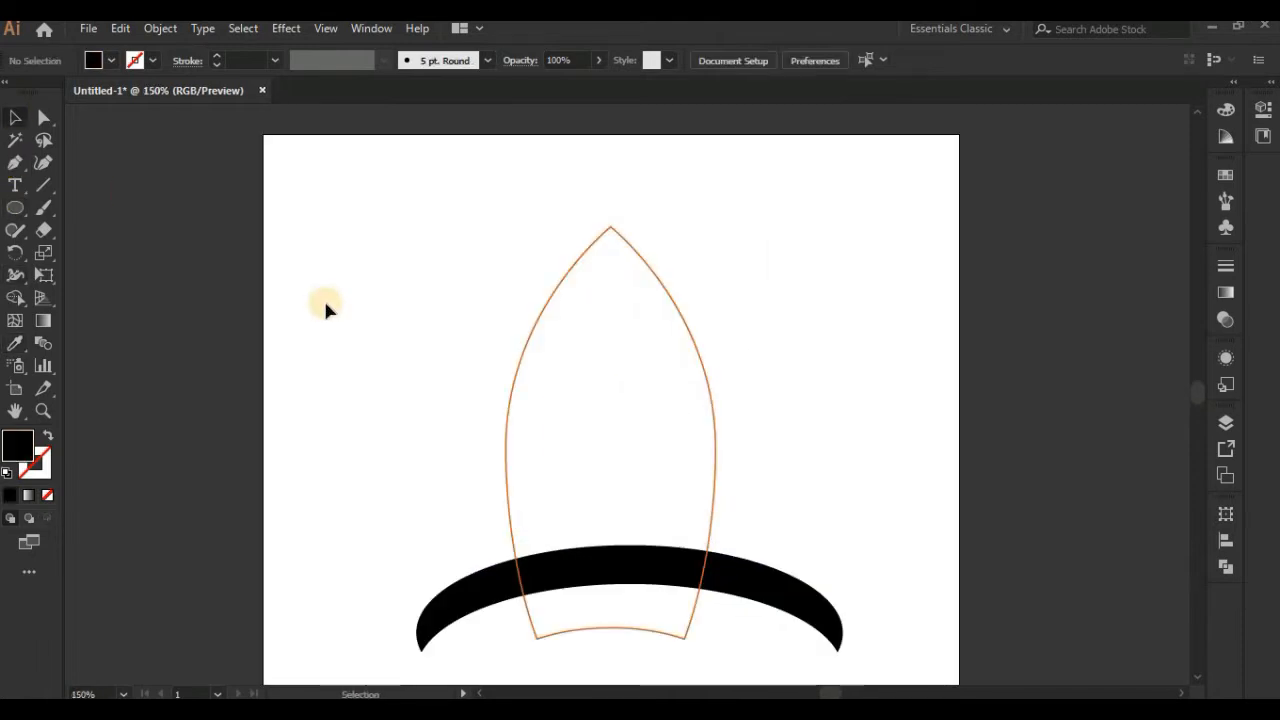
{"action": "left_click", "coordinate": [524, 369]}
{"action": "key", "text": "shift+x"}
{"action": "left_click", "coordinate": [433, 396]}
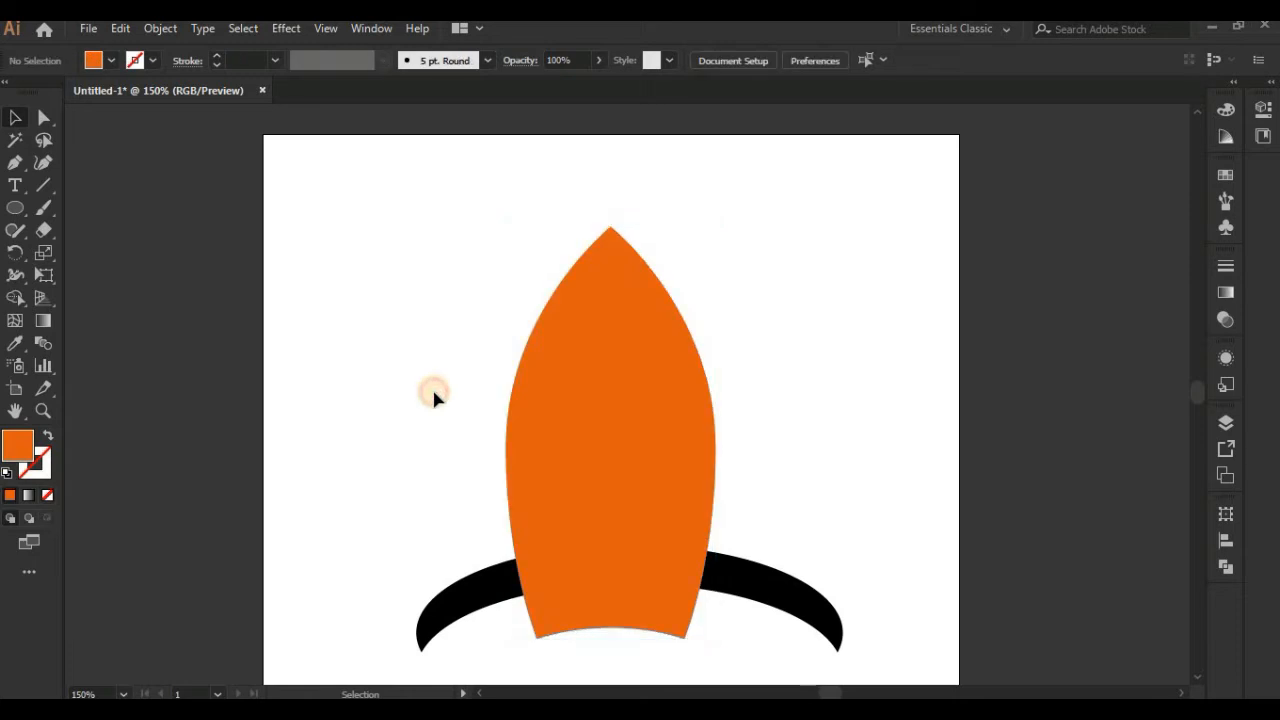
Step: Scale the black fin crescent down and centre it on the rocket body
{"action": "scroll", "coordinate": [675, 420], "scroll_direction": "right", "scroll_amount": 3}
{"action": "left_click", "coordinate": [686, 535]}
{"action": "left_click_drag", "start_coordinate": [713, 522], "coordinate": [659, 449]}
{"action": "left_click", "coordinate": [748, 500]}
{"action": "key", "text": "ctrl+plus"}
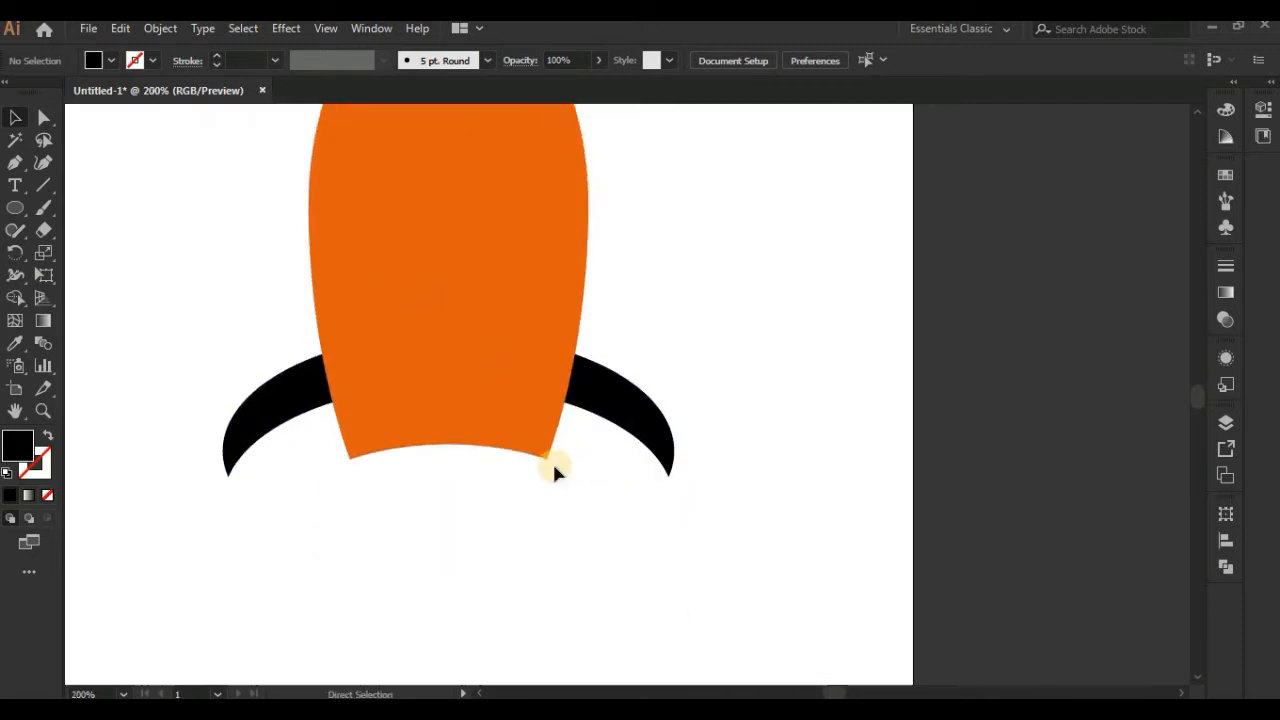
Step: Draw a thin black rectangle at the rocket's base as a nozzle and send it behind the body
{"action": "left_click_drag", "start_coordinate": [536, 500], "coordinate": [541, 560]}
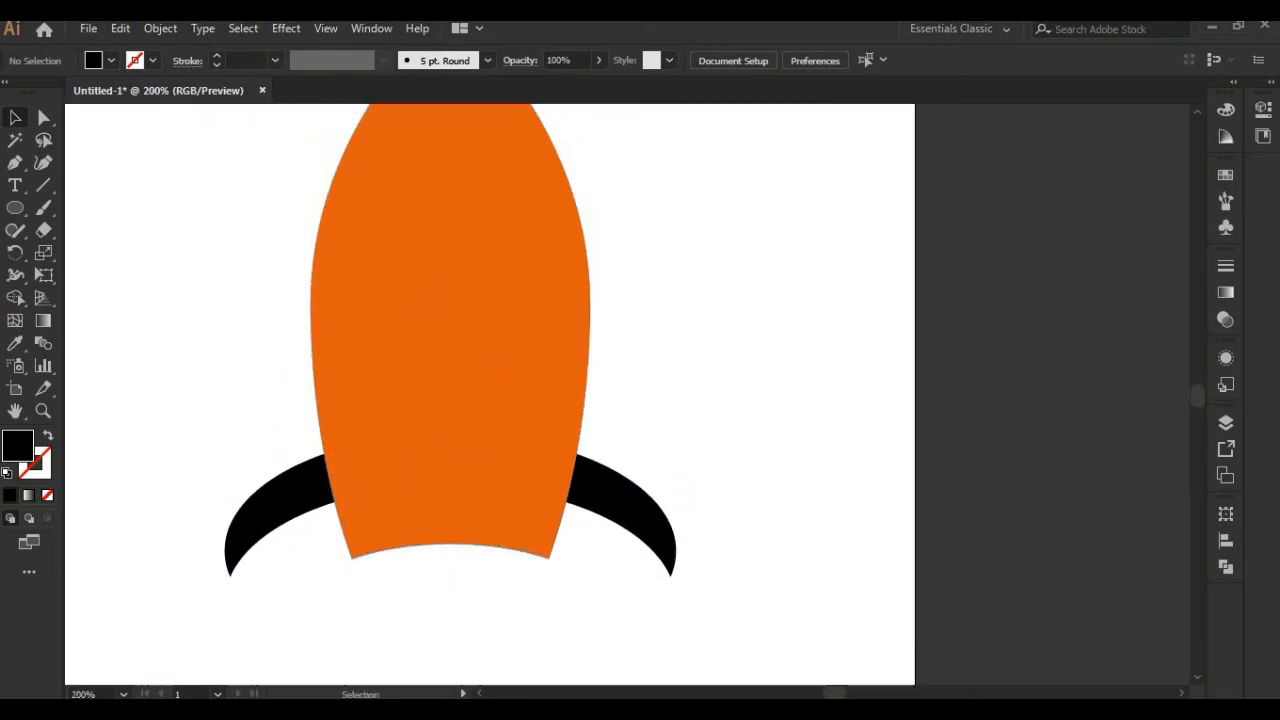
{"action": "left_click_drag", "start_coordinate": [15, 208], "coordinate": [83, 209]}
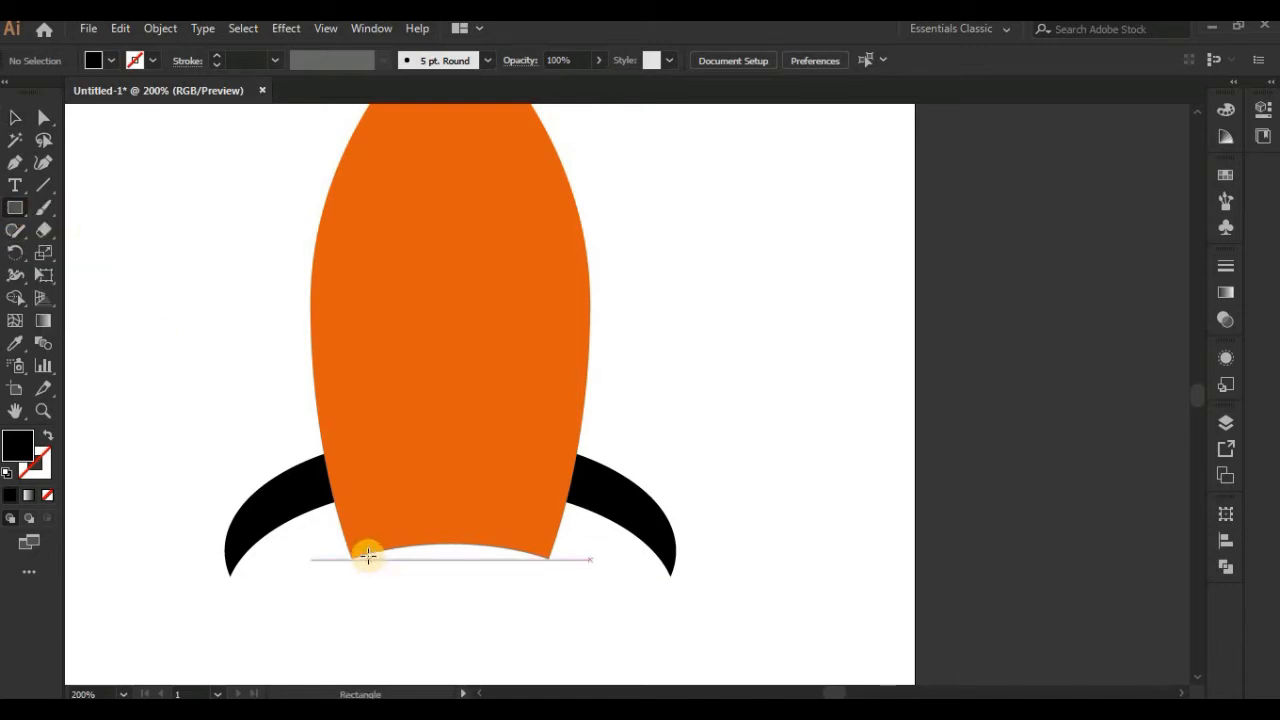
{"action": "left_click_drag", "start_coordinate": [364, 553], "coordinate": [486, 542]}
{"action": "left_click", "coordinate": [14, 118]}
{"action": "left_click", "coordinate": [492, 580]}
{"action": "right_click", "coordinate": [486, 542]}
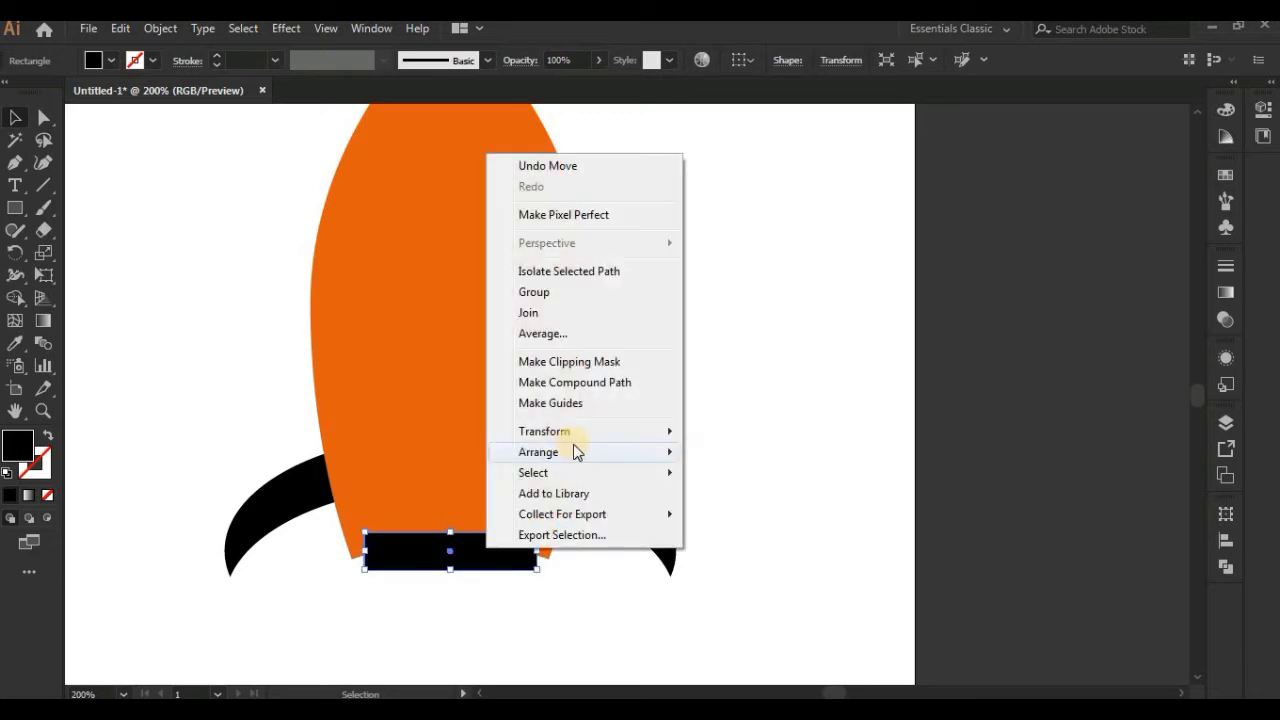
{"action": "left_click", "coordinate": [740, 514]}
Step: Change the black palette square above the artboard to a very dark grey
{"action": "key", "text": "ctrl+minus"}
{"action": "key", "text": "ctrl+minus"}
{"action": "left_click_drag", "start_coordinate": [639, 543], "coordinate": [527, 655]}
{"action": "left_click", "coordinate": [478, 236]}
{"action": "double_click", "coordinate": [22, 443]}
{"action": "left_click", "coordinate": [727, 338]}
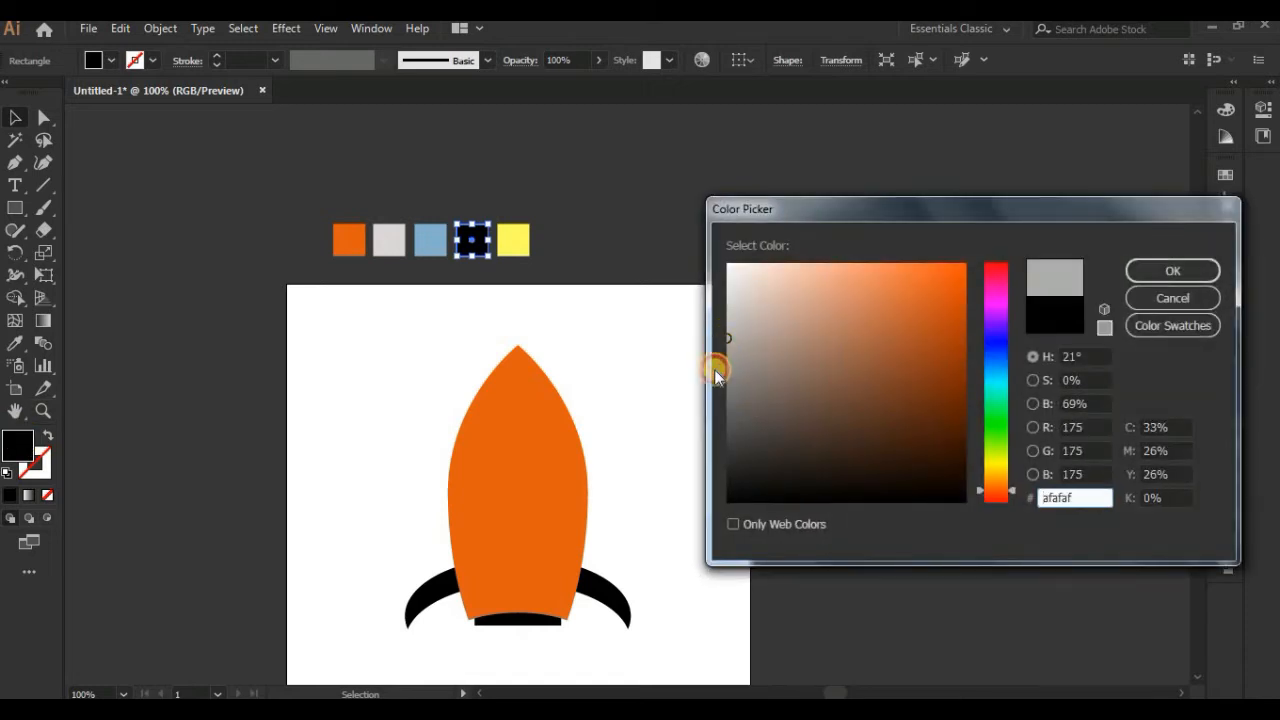
{"action": "left_click_drag", "start_coordinate": [737, 419], "coordinate": [716, 466]}
{"action": "left_click", "coordinate": [1170, 272]}
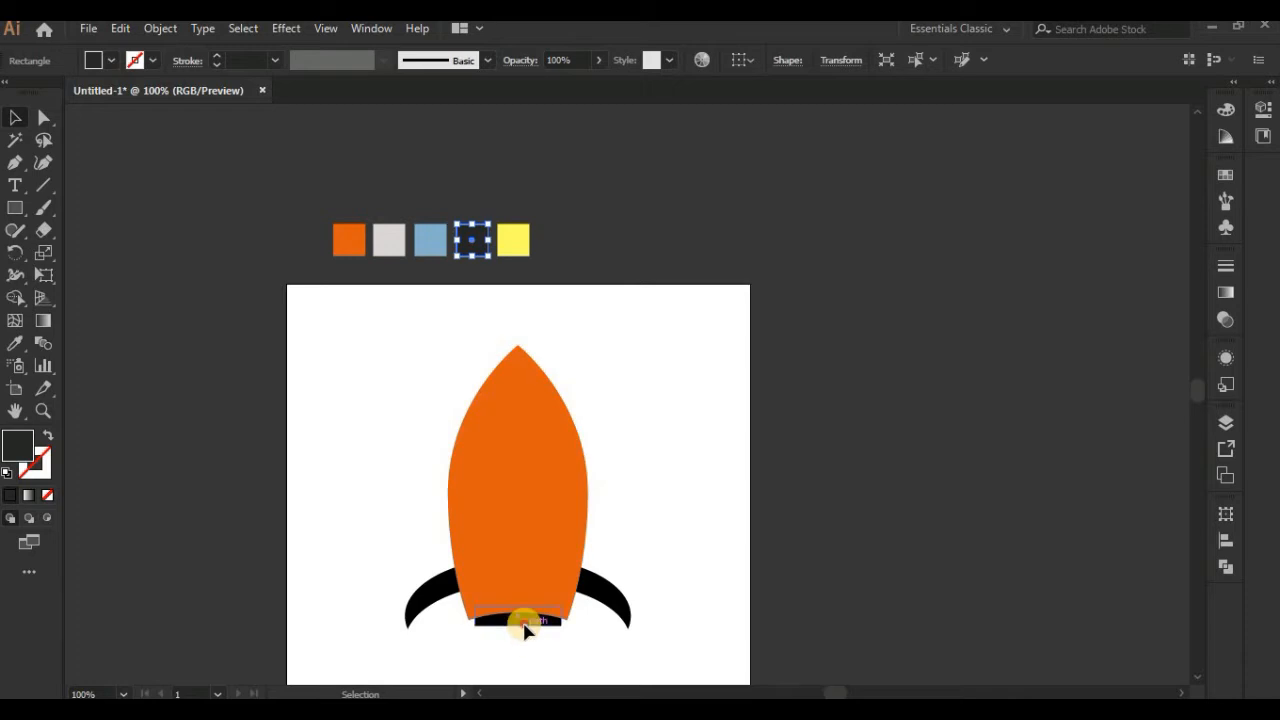
Step: Apply the dark grey palette colour to the nozzle rectangle and the fin crescent
{"action": "left_click", "coordinate": [524, 626]}
{"action": "left_click", "coordinate": [608, 595], "text": "shift"}
{"action": "left_click", "coordinate": [15, 343]}
{"action": "left_click", "coordinate": [477, 231]}
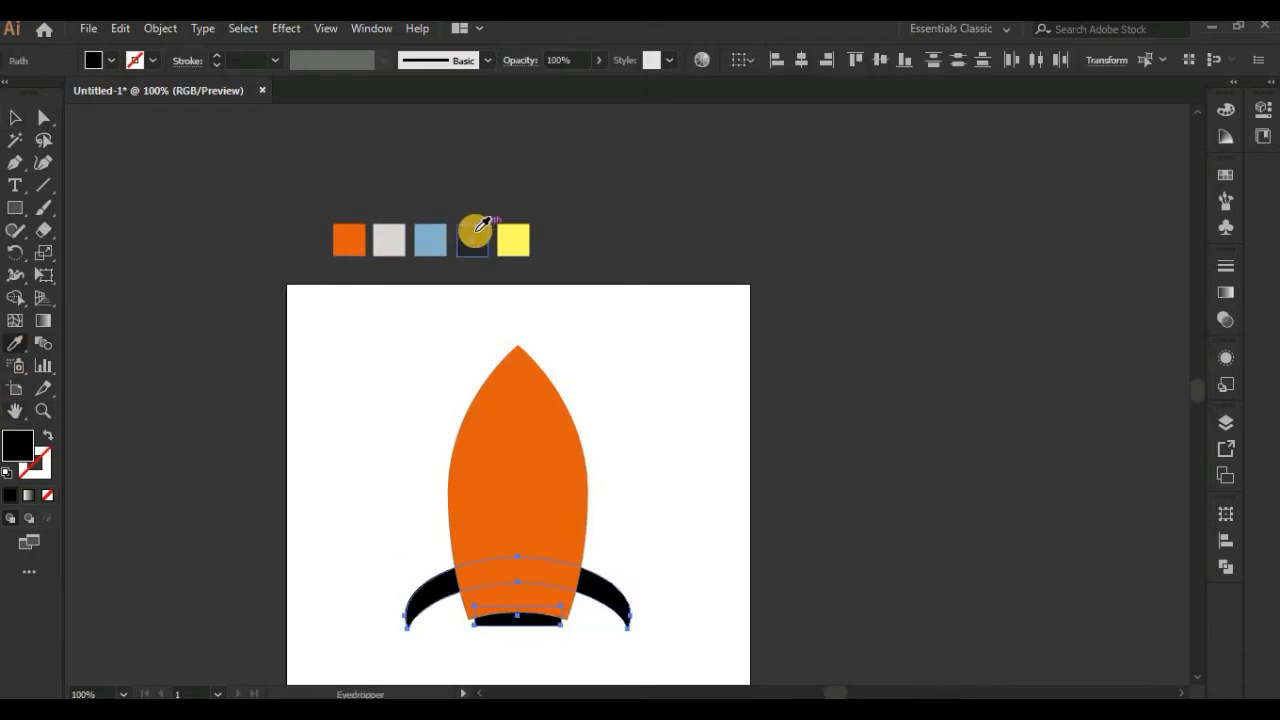
{"action": "left_click", "coordinate": [15, 118]}
{"action": "left_click", "coordinate": [402, 442]}
Step: Narrow the whole rocket horizontally, including its fins and nozzle, while keeping its height
{"action": "left_click_drag", "start_coordinate": [472, 519], "coordinate": [448, 418]}
{"action": "key", "text": "ctrl+plus"}
{"action": "left_click_drag", "start_coordinate": [499, 513], "coordinate": [555, 583]}
{"action": "left_click_drag", "start_coordinate": [615, 417], "coordinate": [576, 400]}
{"action": "left_click", "coordinate": [517, 604]}
{"action": "left_click", "coordinate": [493, 503]}
Step: Narrow the fin crescent further and nudge it up so its tips line up with the body's lower corners
{"action": "left_click", "coordinate": [634, 591]}
{"action": "left_click_drag", "start_coordinate": [640, 568], "coordinate": [622, 566]}
{"action": "key", "text": "shift+Up"}
{"action": "left_click", "coordinate": [656, 571]}
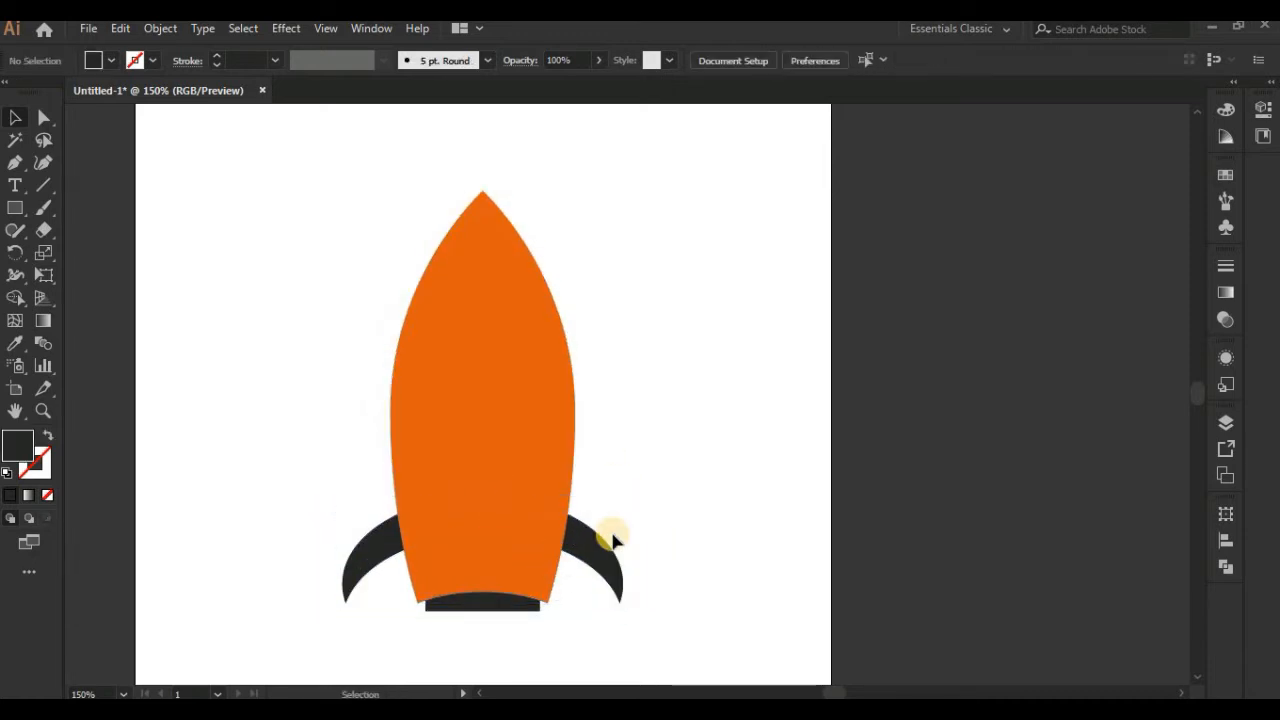
{"action": "left_click", "coordinate": [618, 566]}
{"action": "left_click", "coordinate": [508, 417], "text": "shift"}
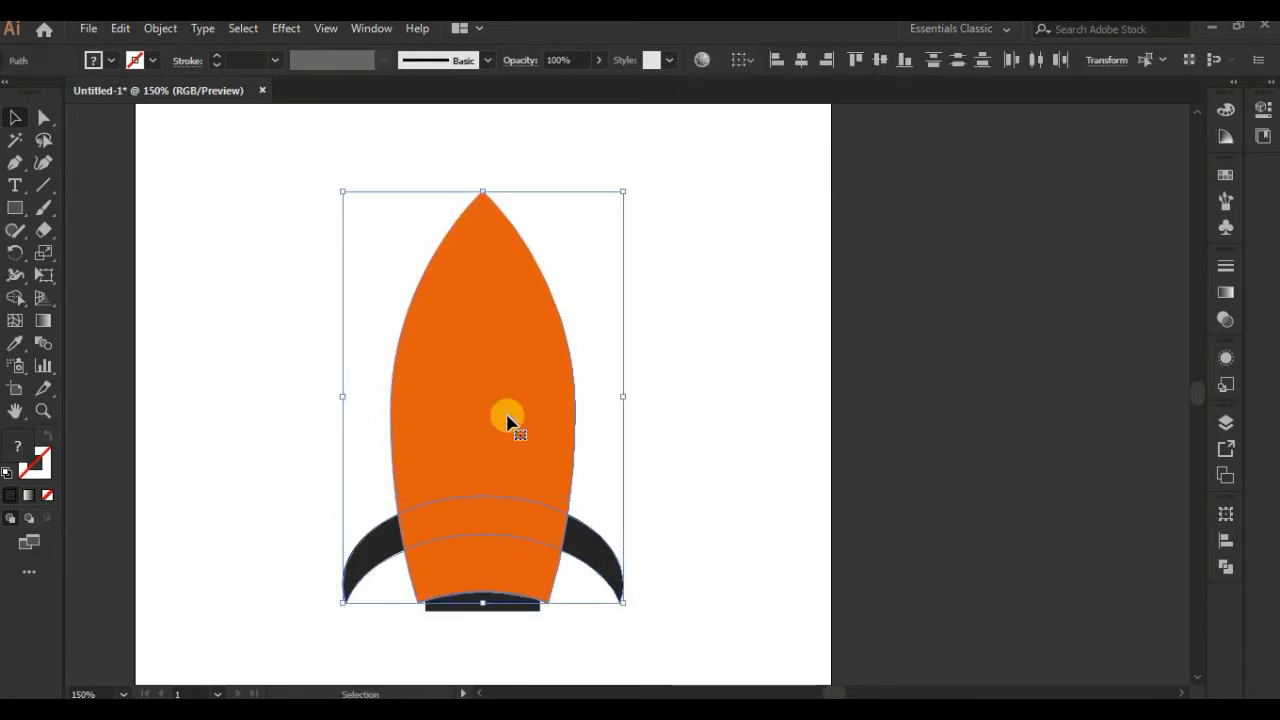
{"action": "left_click", "coordinate": [716, 397]}
Step: Draw a slim vertical ellipse over the middle of the rocket's base, reaching below the nozzle
{"action": "left_click_drag", "start_coordinate": [657, 551], "coordinate": [640, 403]}
{"action": "left_click_drag", "start_coordinate": [436, 324], "coordinate": [429, 351]}
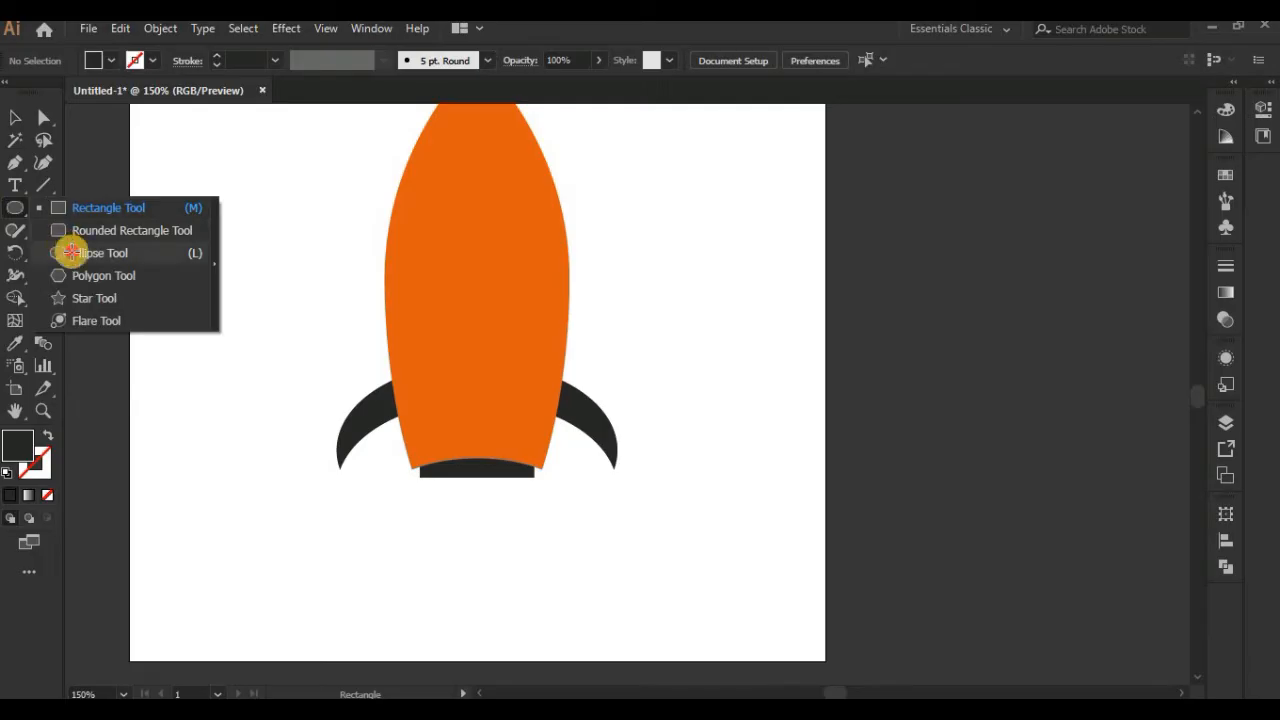
{"action": "left_click", "coordinate": [71, 251]}
{"action": "left_click_drag", "start_coordinate": [474, 347], "coordinate": [489, 548]}
Step: Convert the slim ellipse's top and bottom anchors to corner points to form a pointed centre fin
{"action": "left_click", "coordinate": [43, 117]}
{"action": "left_click", "coordinate": [480, 347]}
{"action": "left_click", "coordinate": [137, 60]}
{"action": "left_click", "coordinate": [481, 548]}
{"action": "left_click", "coordinate": [137, 60]}
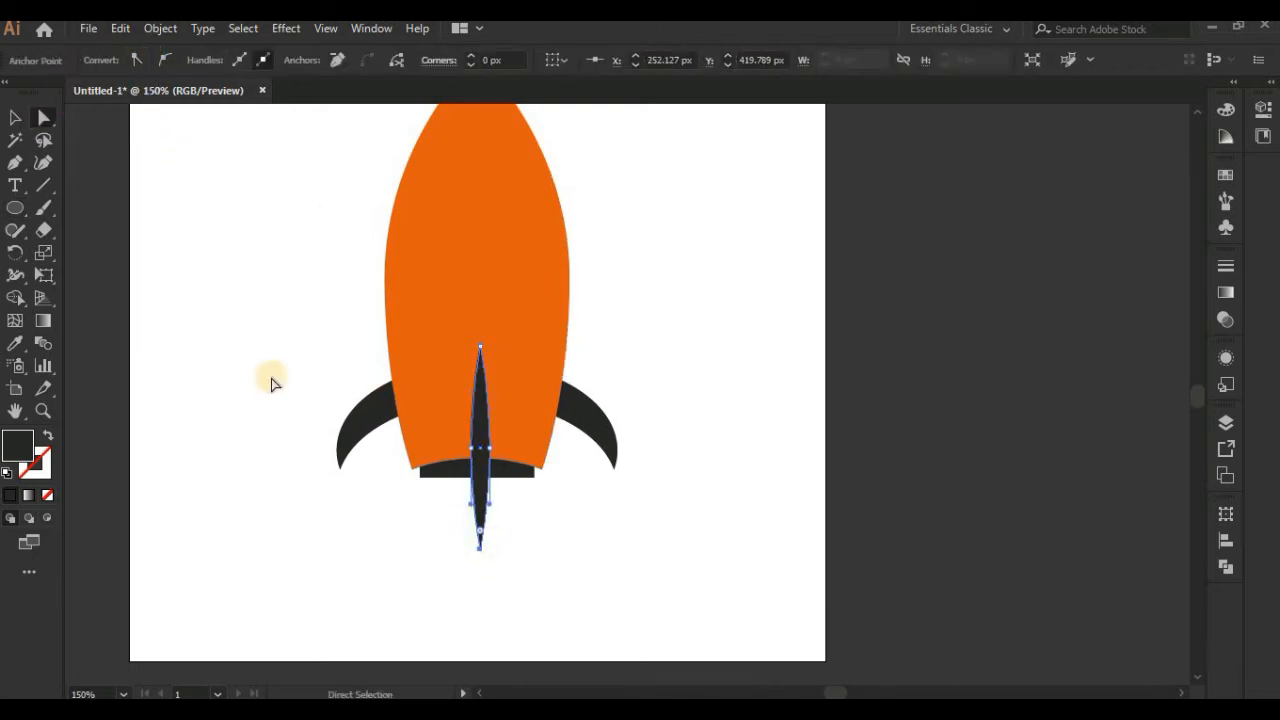
Step: Fill the pointed centre fin with bright yellow ffda00
{"action": "double_click", "coordinate": [18, 448]}
{"action": "left_click_drag", "start_coordinate": [814, 443], "coordinate": [700, 251]}
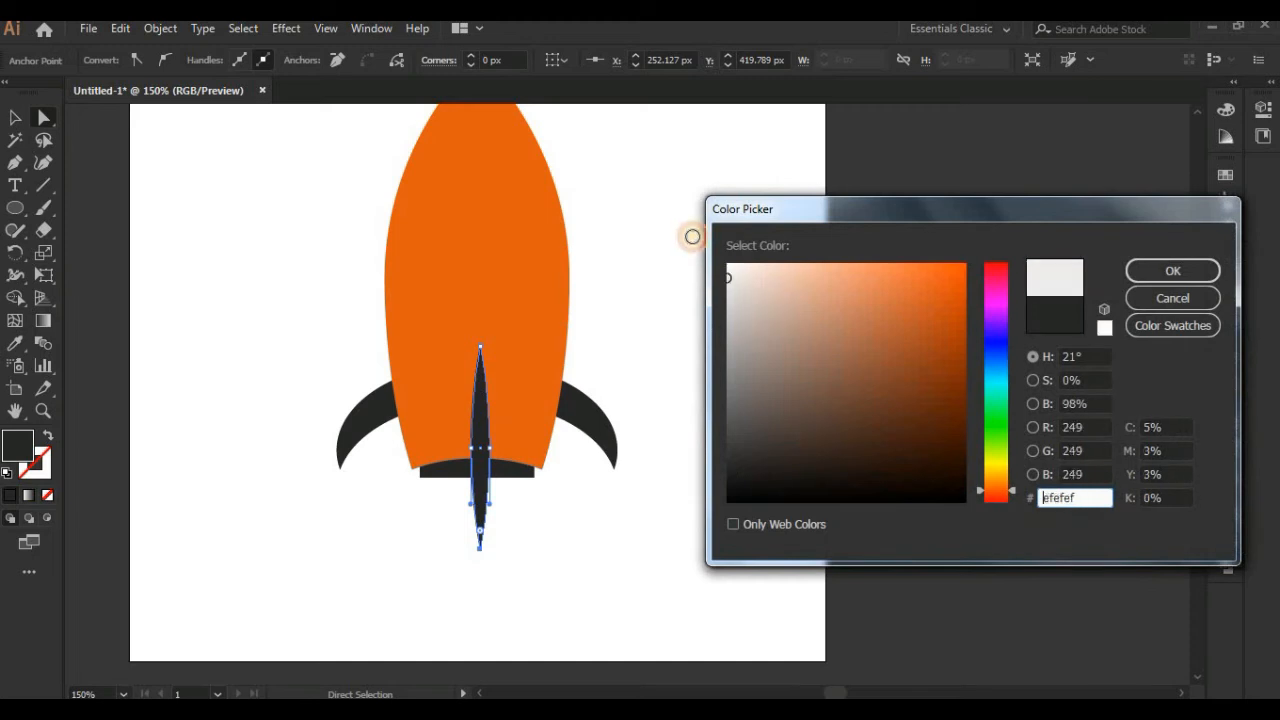
{"action": "left_click", "coordinate": [929, 423]}
{"action": "left_click_drag", "start_coordinate": [1005, 405], "coordinate": [992, 468]}
{"action": "left_click_drag", "start_coordinate": [966, 303], "coordinate": [980, 257]}
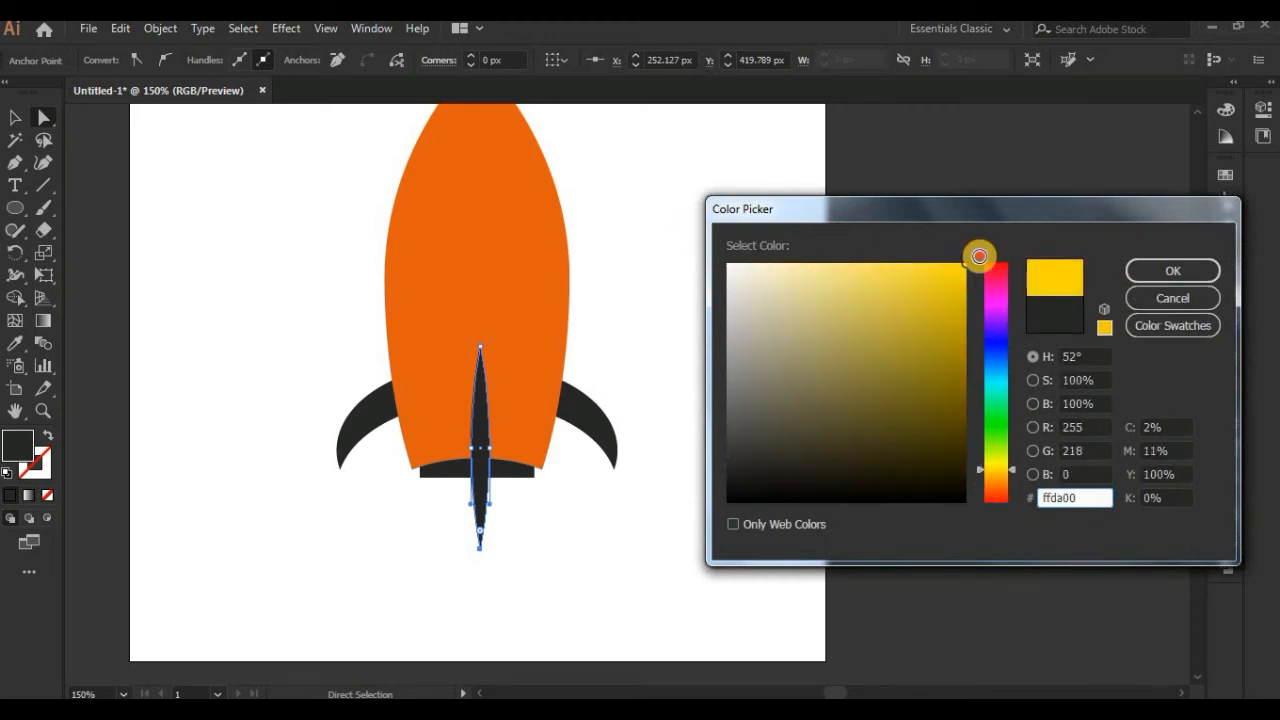
{"action": "left_click", "coordinate": [1140, 270]}
{"action": "left_click", "coordinate": [15, 118]}
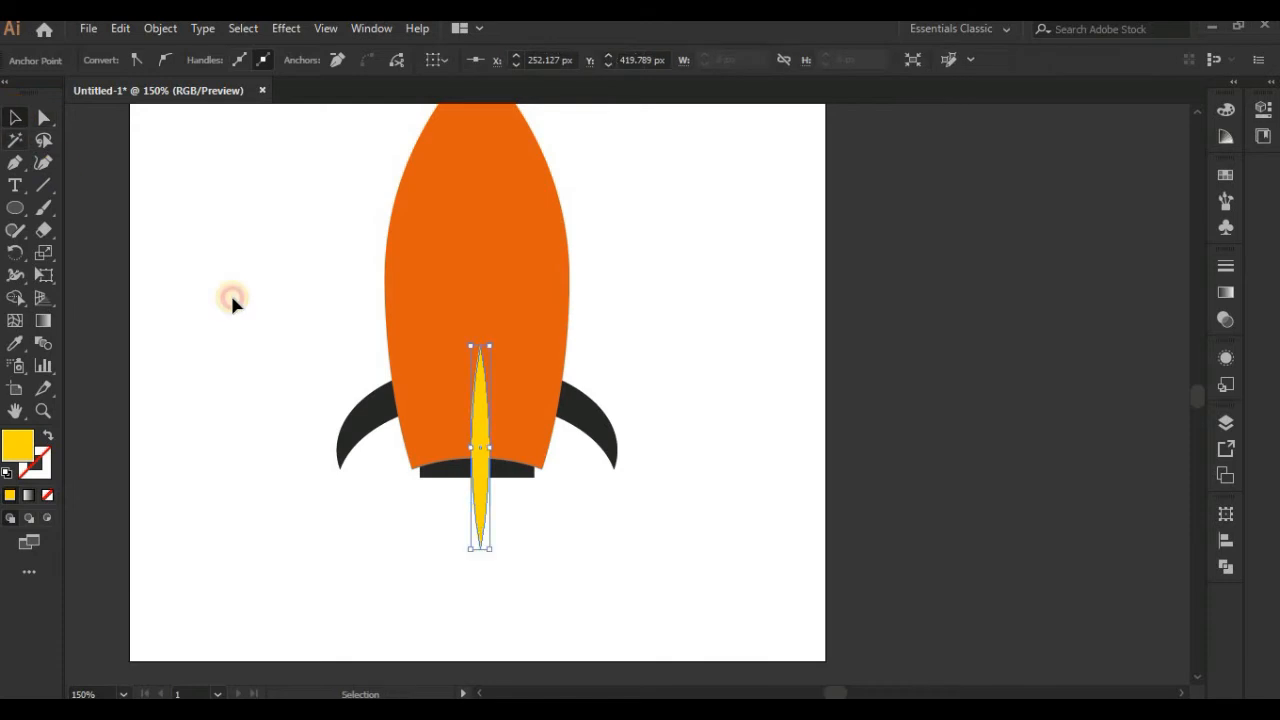
{"action": "left_click", "coordinate": [280, 305]}
{"action": "key", "text": "space"}
{"action": "left_click_drag", "start_coordinate": [500, 339], "coordinate": [528, 507]}
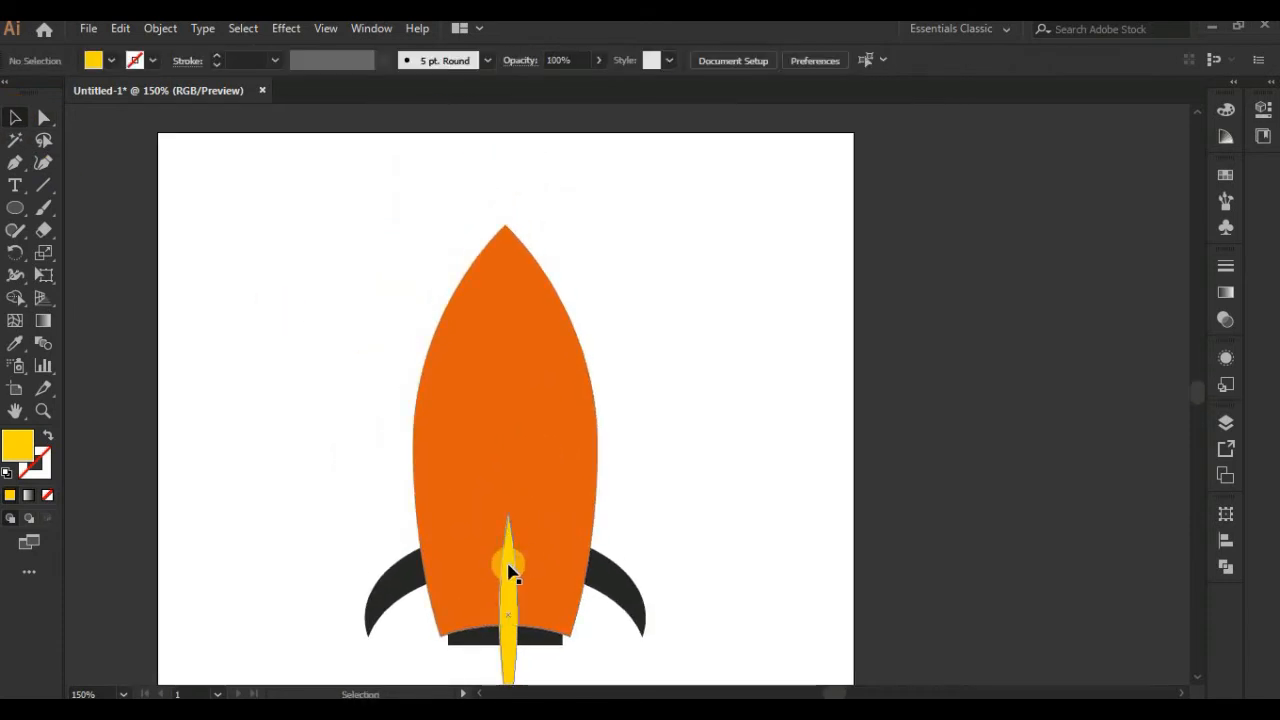
{"action": "left_click", "coordinate": [508, 582]}
{"action": "left_click", "coordinate": [506, 450], "text": "shift"}
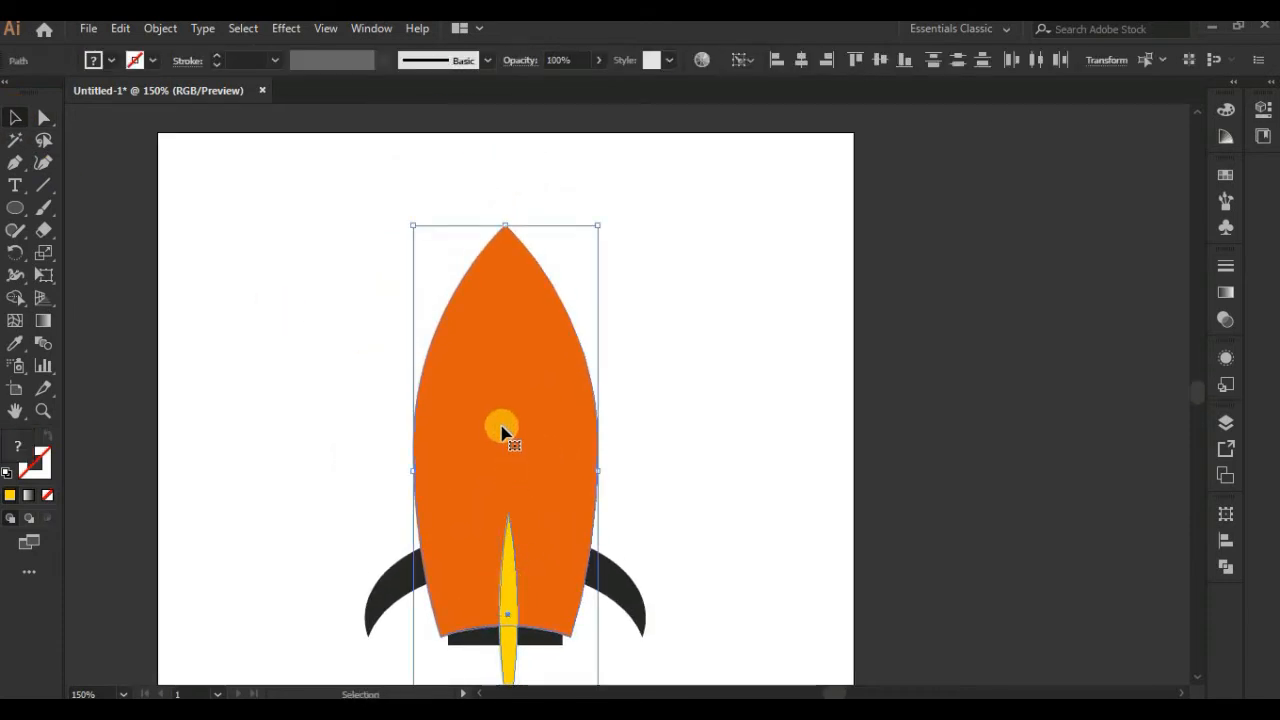
{"action": "left_click", "coordinate": [792, 164]}
Step: Draw a small yellow circle on the empty artboard area to the left of the rocket's nose
{"action": "key", "text": "space"}
{"action": "left_click_drag", "start_coordinate": [711, 486], "coordinate": [670, 333]}
{"action": "key", "text": "ctrl+plus"}
{"action": "key", "text": "space"}
{"action": "left_click_drag", "start_coordinate": [586, 306], "coordinate": [620, 589]}
{"action": "left_click", "coordinate": [19, 212]}
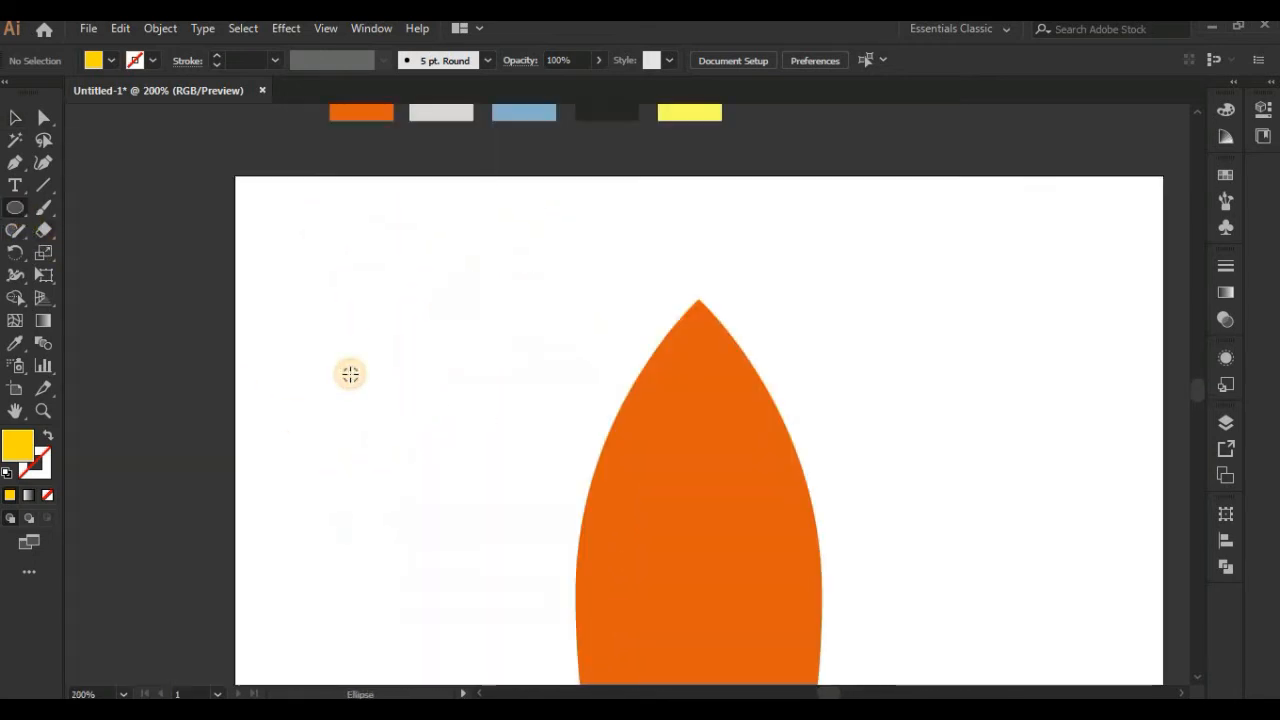
{"action": "mouse_move", "coordinate": [349, 371]}
{"action": "left_mouse_down"}
{"action": "mouse_move", "coordinate": [403, 451]}
{"action": "mouse_move", "coordinate": [386, 428]}
{"action": "left_mouse_up"}
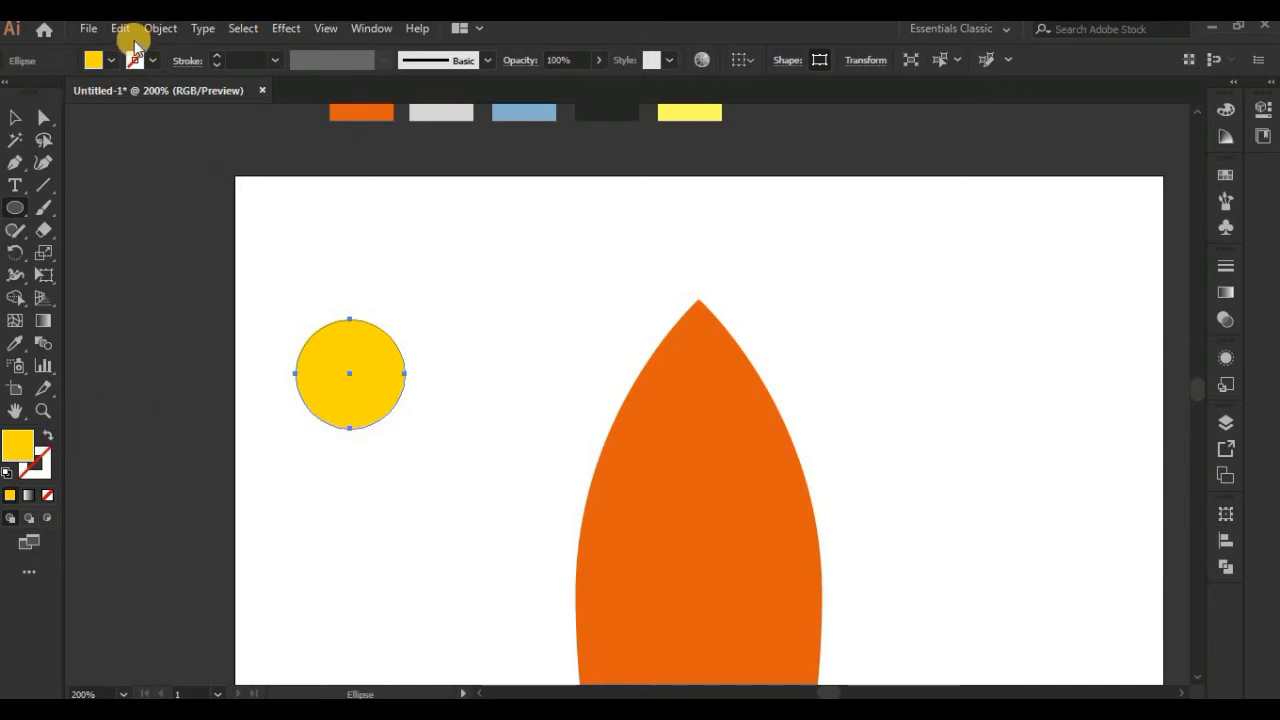
Step: Make a concentric copy of the yellow circle scaled uniformly to 75%
{"action": "double_click", "coordinate": [44, 254]}
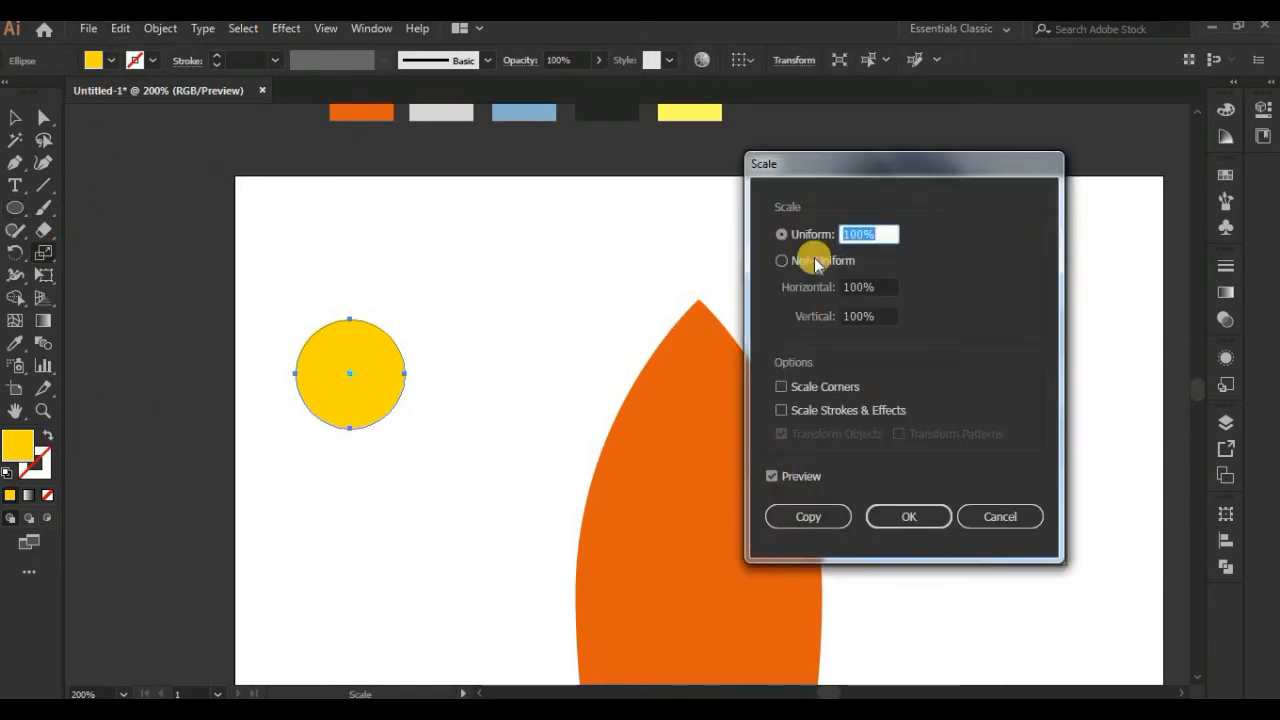
{"action": "left_click", "coordinate": [798, 476]}
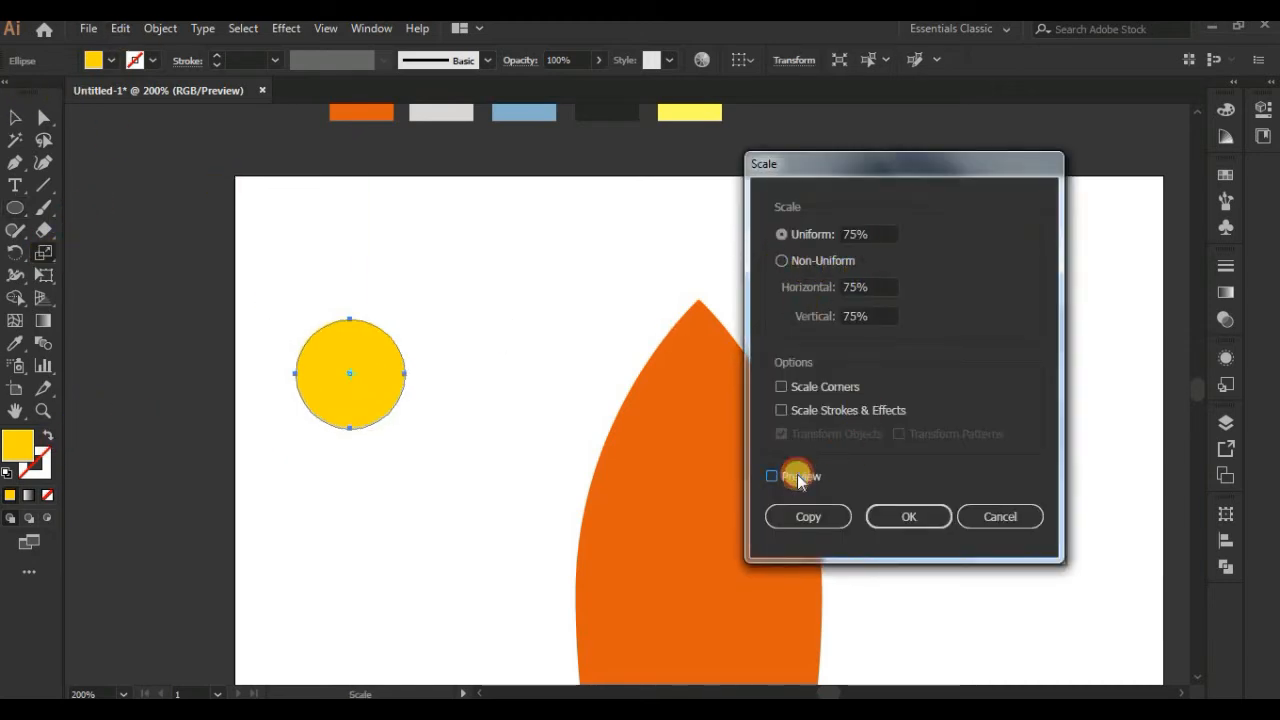
{"action": "left_click", "coordinate": [798, 476]}
{"action": "left_click", "coordinate": [810, 517]}
Step: Subtract the smaller yellow circle from the larger one with Minus Front to form a ring
{"action": "left_click", "coordinate": [18, 118]}
{"action": "left_click_drag", "start_coordinate": [277, 266], "coordinate": [403, 446]}
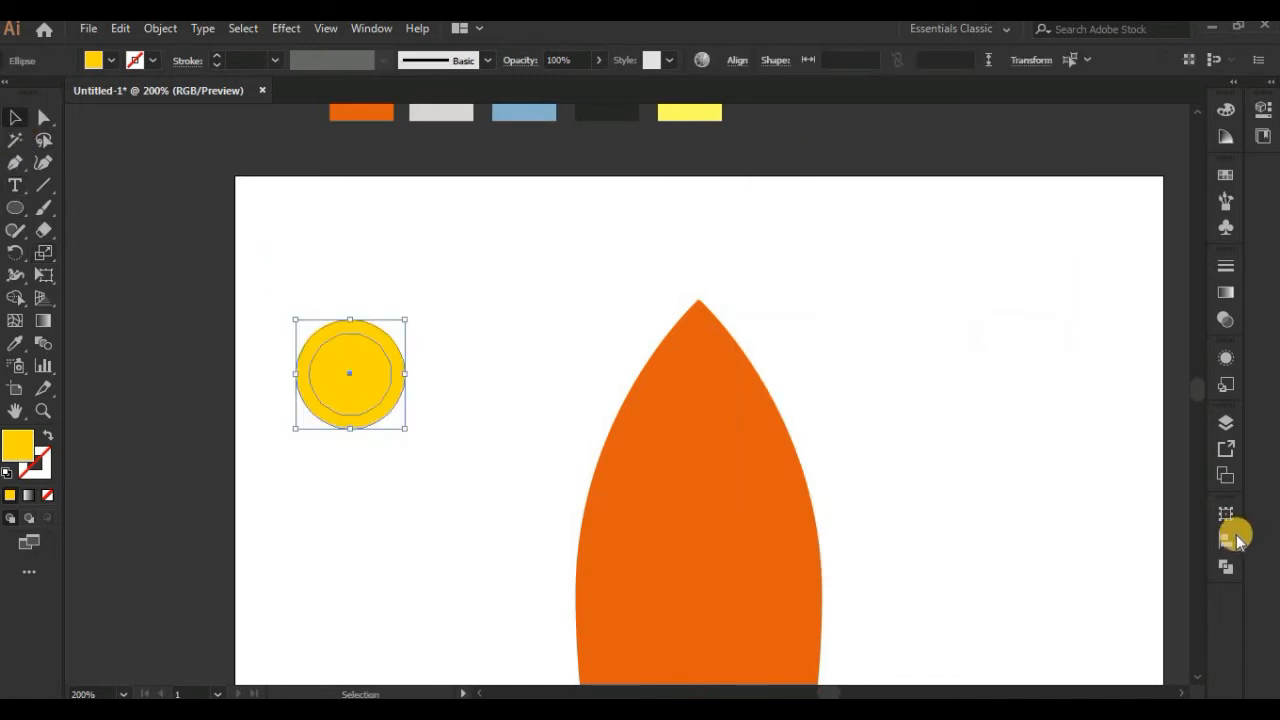
{"action": "left_click", "coordinate": [1224, 566]}
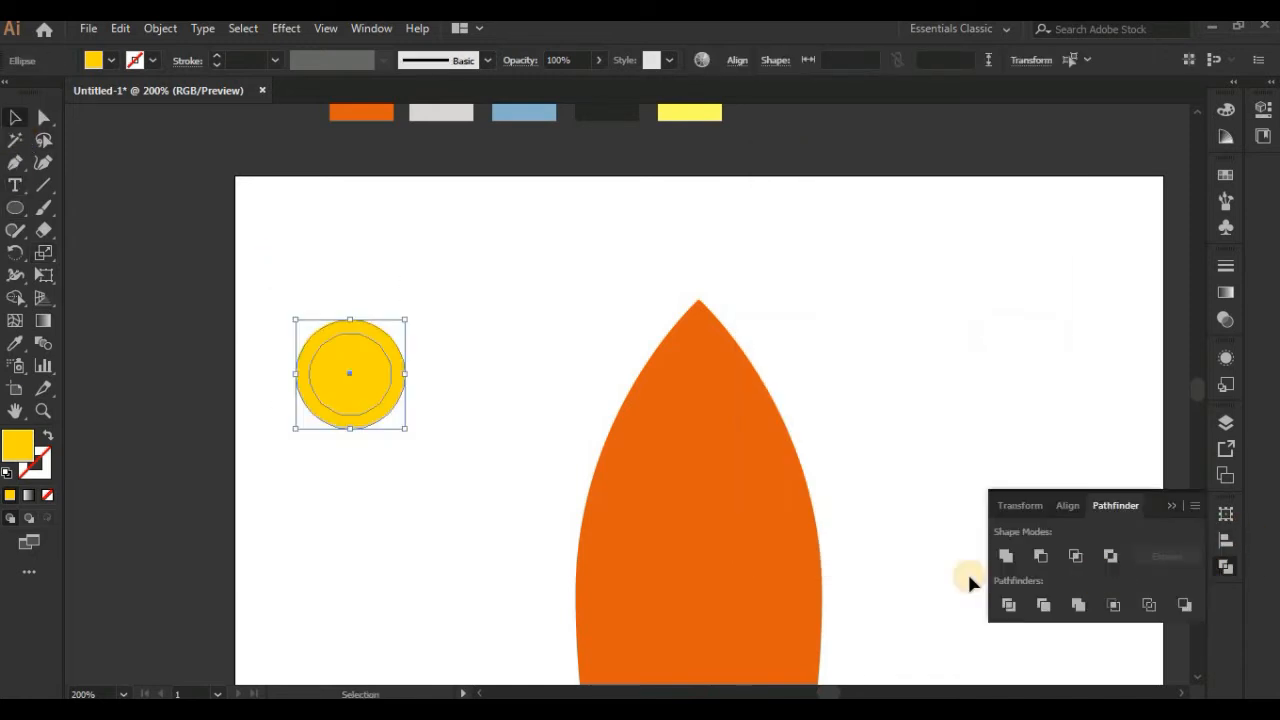
{"action": "left_click", "coordinate": [1042, 556]}
Step: Fill the yellow ring with a medium grey
{"action": "left_click", "coordinate": [500, 390]}
{"action": "left_click", "coordinate": [385, 415]}
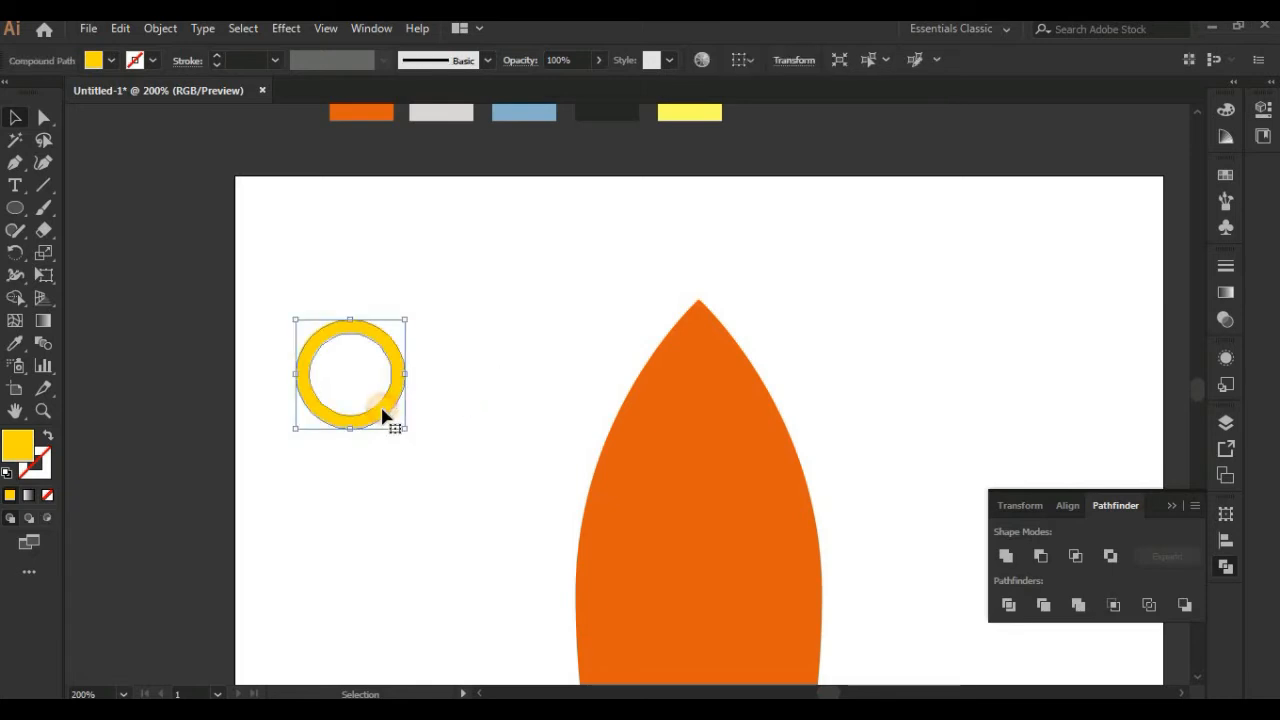
{"action": "double_click", "coordinate": [13, 449]}
{"action": "mouse_move", "coordinate": [780, 372]}
{"action": "left_mouse_down"}
{"action": "mouse_move", "coordinate": [726, 331]}
{"action": "mouse_move", "coordinate": [712, 383]}
{"action": "left_mouse_up"}
{"action": "left_click", "coordinate": [1149, 272]}
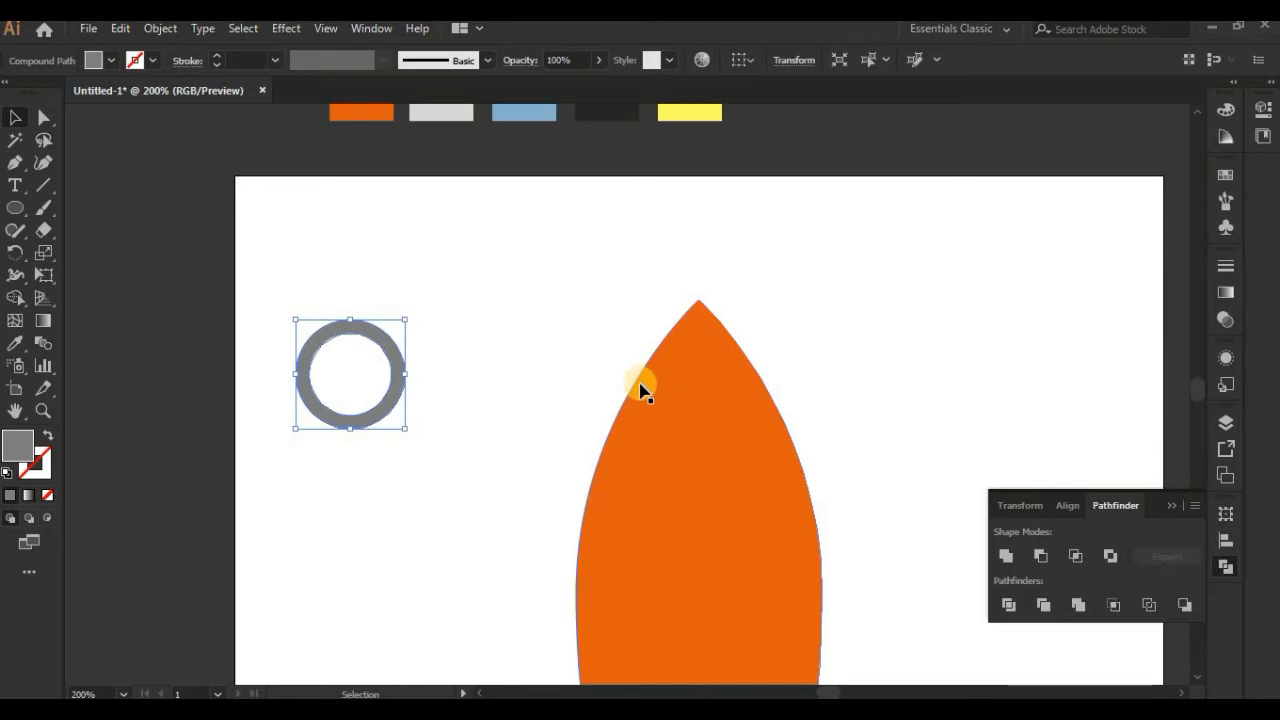
Step: Draw a circle from the ring's centre, fill it with the dark palette colour and send it behind the ring
{"action": "left_click", "coordinate": [15, 208]}
{"action": "left_click_drag", "start_coordinate": [350, 374], "coordinate": [375, 418]}
{"action": "left_click", "coordinate": [15, 343]}
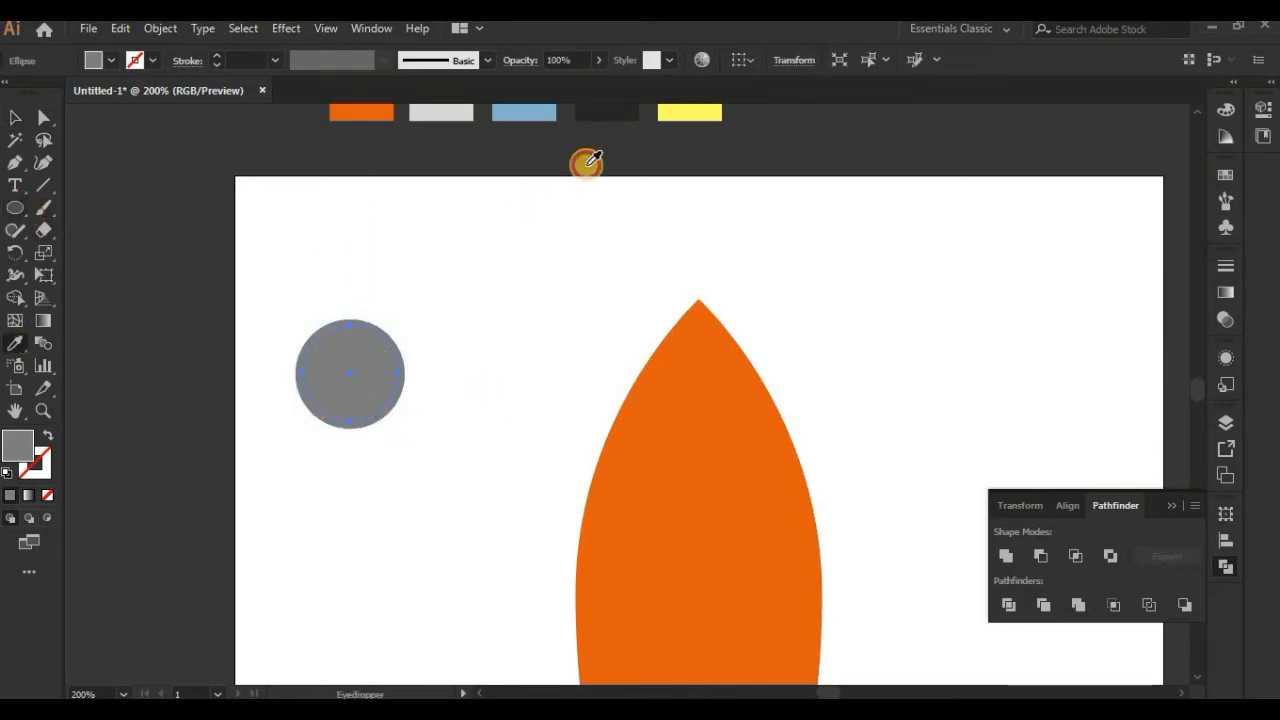
{"action": "left_click", "coordinate": [603, 115]}
{"action": "left_click", "coordinate": [8, 118]}
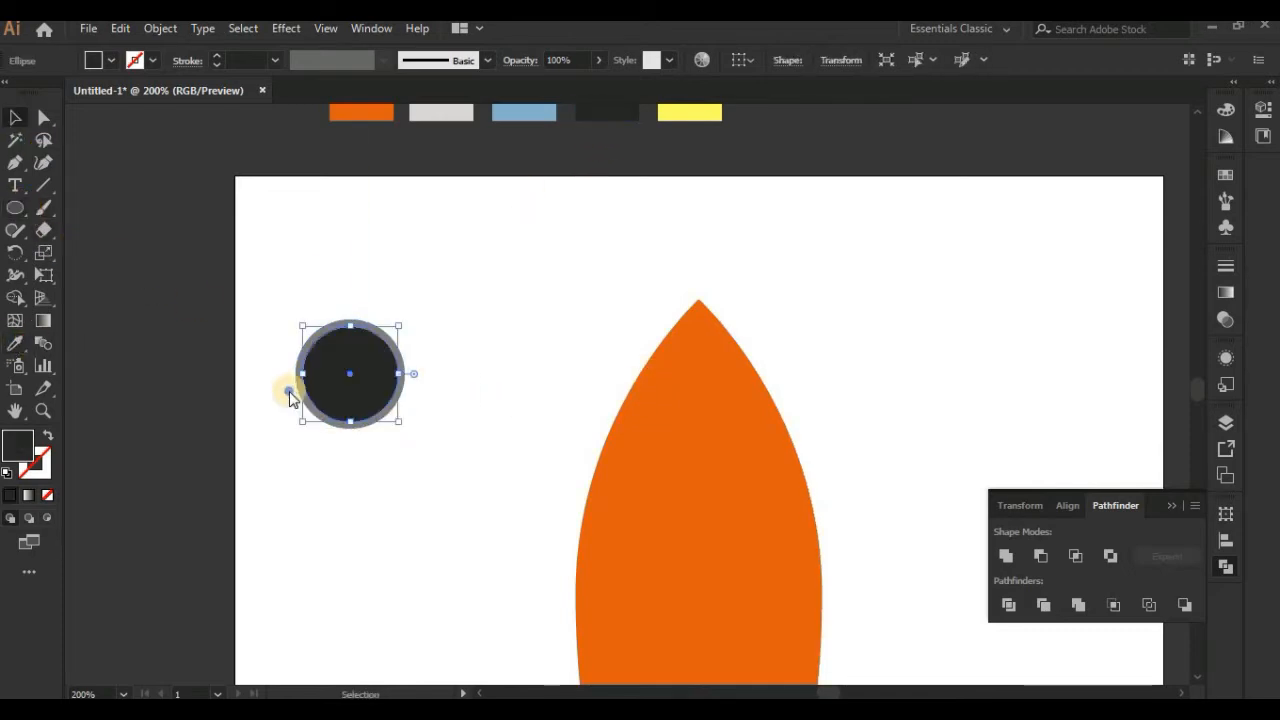
{"action": "right_click", "coordinate": [290, 394]}
{"action": "mouse_move", "coordinate": [358, 605]}
{"action": "left_click", "coordinate": [555, 666]}
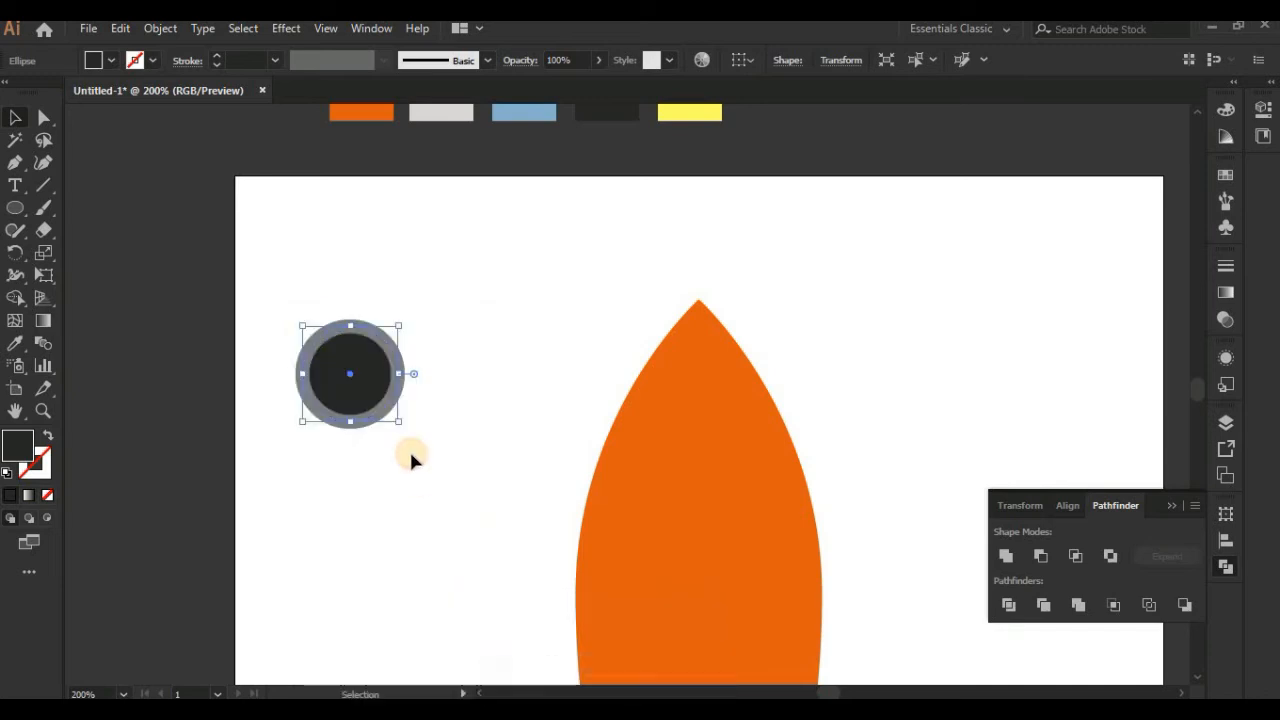
Step: Recolour the circle inside the ring with the light blue from the palette squares
{"action": "left_click", "coordinate": [420, 417]}
{"action": "left_click_drag", "start_coordinate": [424, 438], "coordinate": [290, 400]}
{"action": "left_click", "coordinate": [15, 343]}
{"action": "left_click", "coordinate": [549, 107]}
{"action": "left_click", "coordinate": [20, 121]}
{"action": "left_click", "coordinate": [557, 378]}
Step: Recolour the grey ring around the blue circle with the dark palette colour
{"action": "key", "text": "ctrl+equal"}
{"action": "key", "text": "space"}
{"action": "left_click_drag", "start_coordinate": [494, 410], "coordinate": [641, 444]}
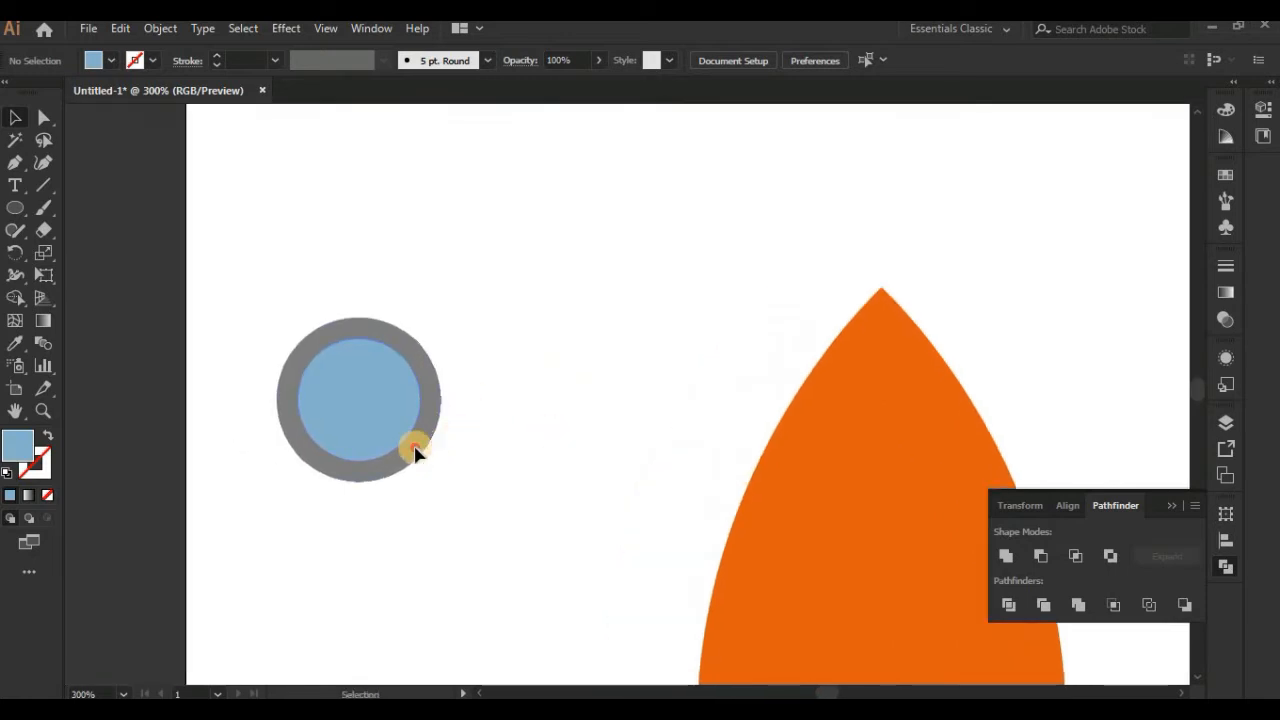
{"action": "left_click", "coordinate": [418, 455]}
{"action": "left_click_drag", "start_coordinate": [477, 474], "coordinate": [469, 584]}
{"action": "left_click", "coordinate": [15, 343]}
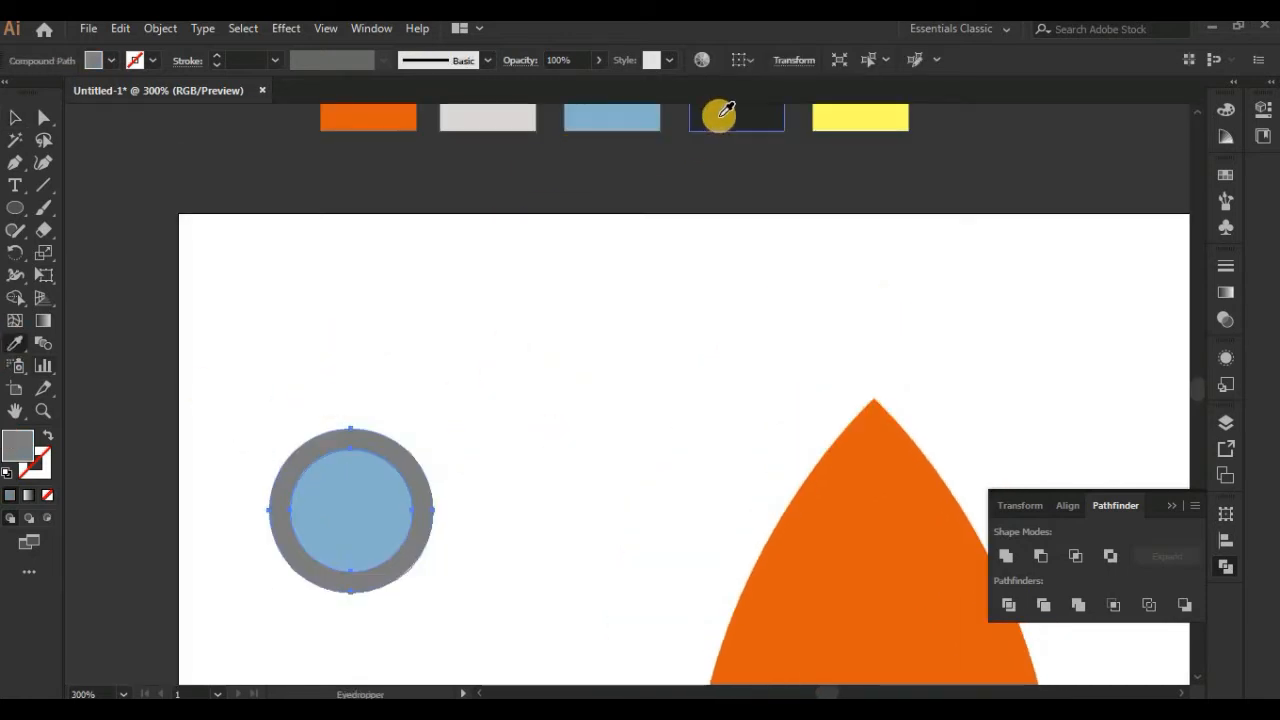
{"action": "left_click", "coordinate": [722, 112]}
{"action": "left_click", "coordinate": [15, 118]}
Step: Draw a small circle on the empty area beside the window and fill it with white ffffff
{"action": "key", "text": "space"}
{"action": "left_click_drag", "start_coordinate": [570, 393], "coordinate": [584, 240]}
{"action": "left_click", "coordinate": [15, 207]}
{"action": "double_click", "coordinate": [22, 446]}
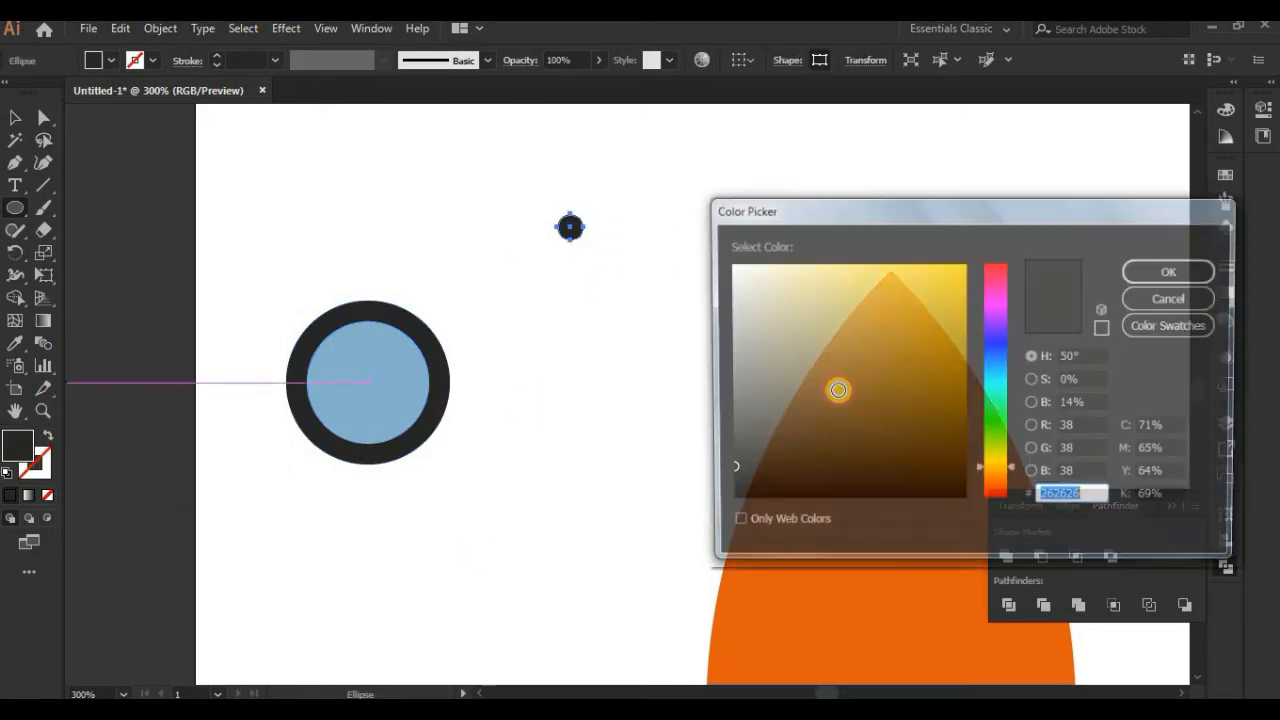
{"action": "left_click_drag", "start_coordinate": [766, 286], "coordinate": [691, 248]}
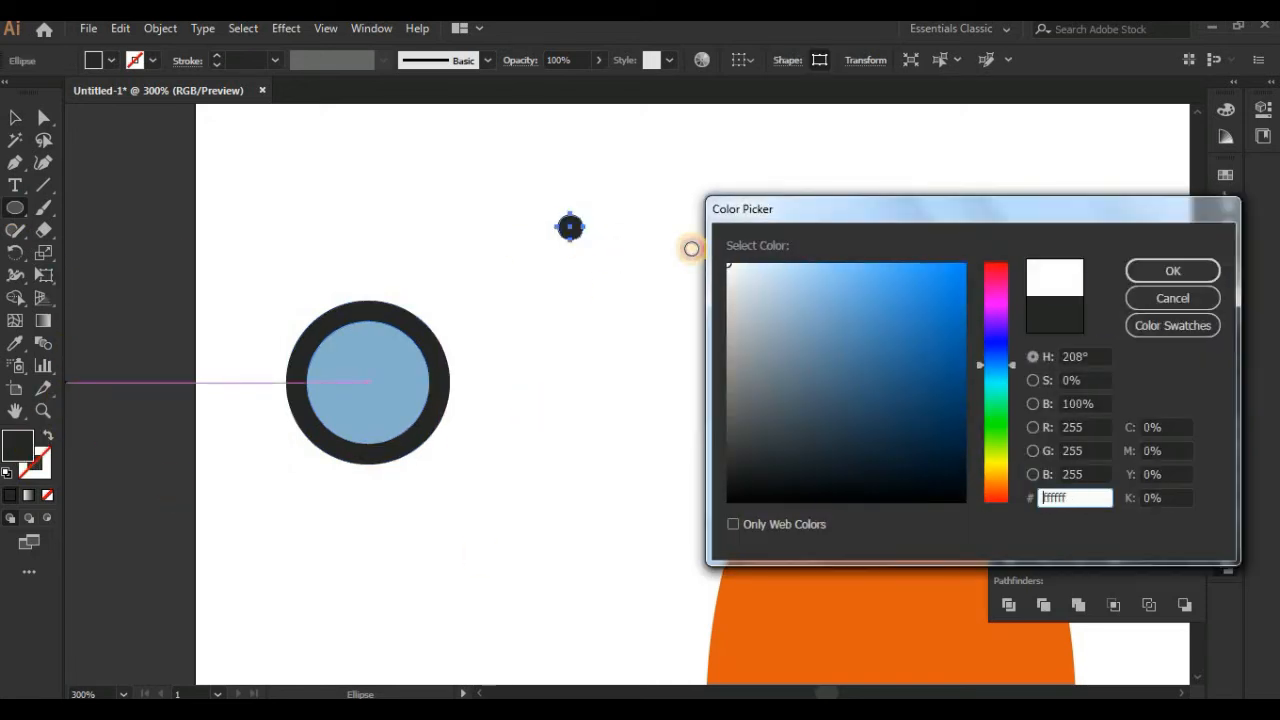
{"action": "left_click", "coordinate": [1173, 271]}
{"action": "left_click", "coordinate": [16, 115]}
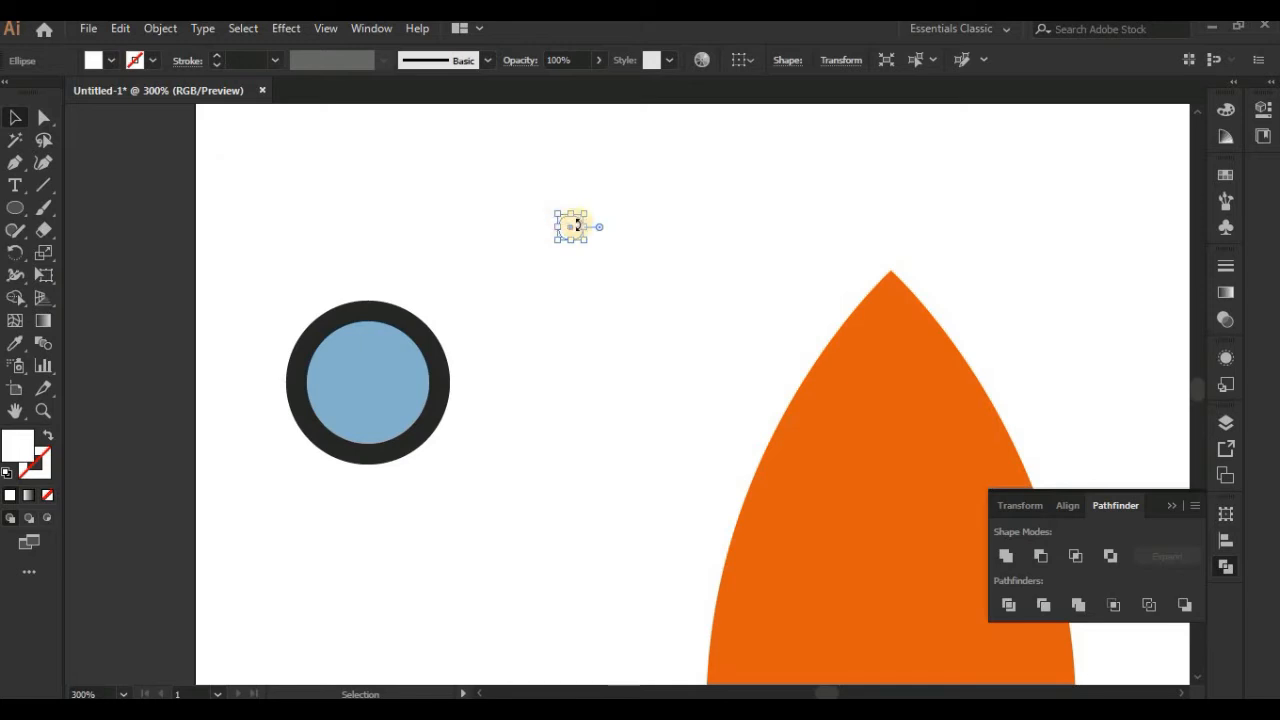
Step: Place the small white circle as a highlight on the upper right part of the blue window glass
{"action": "left_click_drag", "start_coordinate": [572, 232], "coordinate": [451, 362]}
{"action": "left_click", "coordinate": [497, 470]}
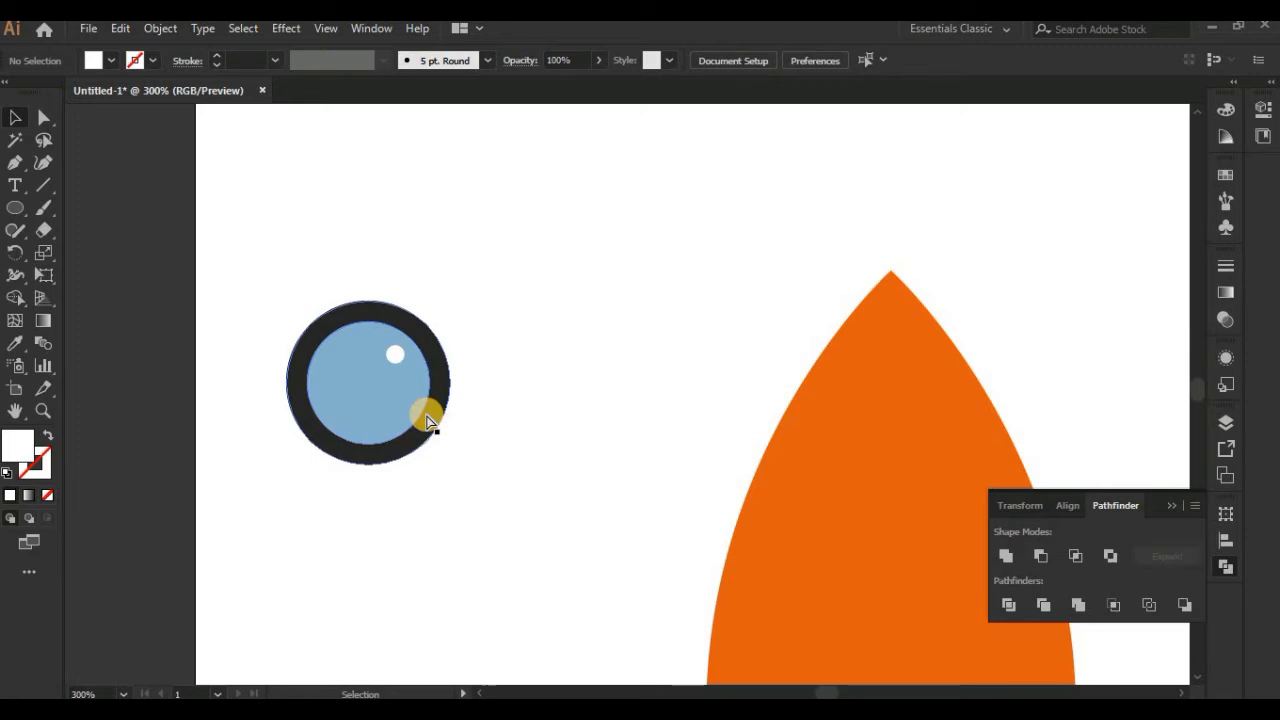
{"action": "key", "text": "ctrl+plus"}
{"action": "left_click_drag", "start_coordinate": [427, 415], "coordinate": [529, 448]}
{"action": "left_click_drag", "start_coordinate": [431, 361], "coordinate": [428, 365]}
Step: Group the window's ring, glass and highlight, and move the group onto the upper middle of the orange body
{"action": "left_click_drag", "start_coordinate": [558, 590], "coordinate": [183, 265]}
{"action": "right_click", "coordinate": [365, 361]}
{"action": "left_click", "coordinate": [424, 484]}
{"action": "key", "text": "ctrl+minus"}
{"action": "key", "text": "ctrl+minus"}
{"action": "key", "text": "ctrl+minus"}
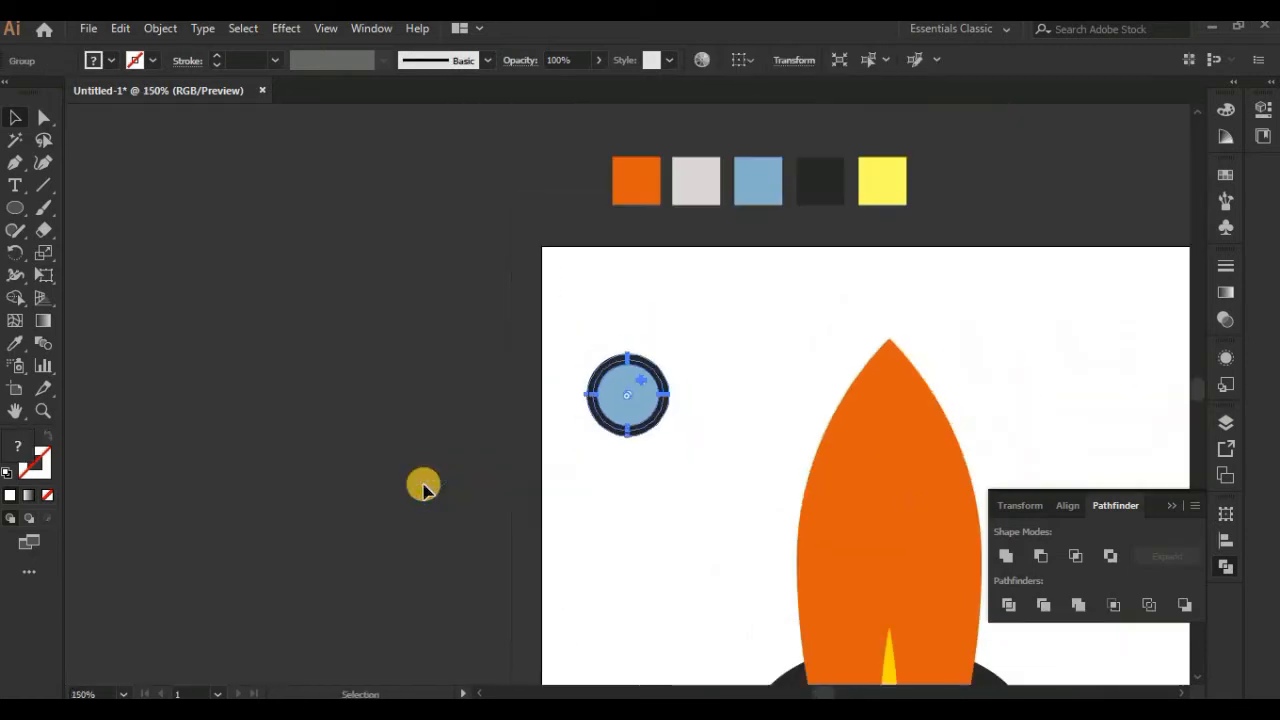
{"action": "left_click_drag", "start_coordinate": [574, 452], "coordinate": [401, 393]}
{"action": "left_click_drag", "start_coordinate": [465, 338], "coordinate": [726, 430]}
{"action": "left_click_drag", "start_coordinate": [829, 462], "coordinate": [721, 476]}
{"action": "left_click", "coordinate": [778, 359]}
{"action": "key", "text": "ctrl+plus"}
{"action": "left_click", "coordinate": [613, 462]}
{"action": "left_click", "coordinate": [791, 383]}
{"action": "left_click_drag", "start_coordinate": [679, 357], "coordinate": [658, 448]}
Step: Draw a narrow closed triangle with the Pen tool, rising from the tip of the rocket's nose
{"action": "key", "text": "ctrl+plus"}
{"action": "key", "text": "ctrl+plus"}
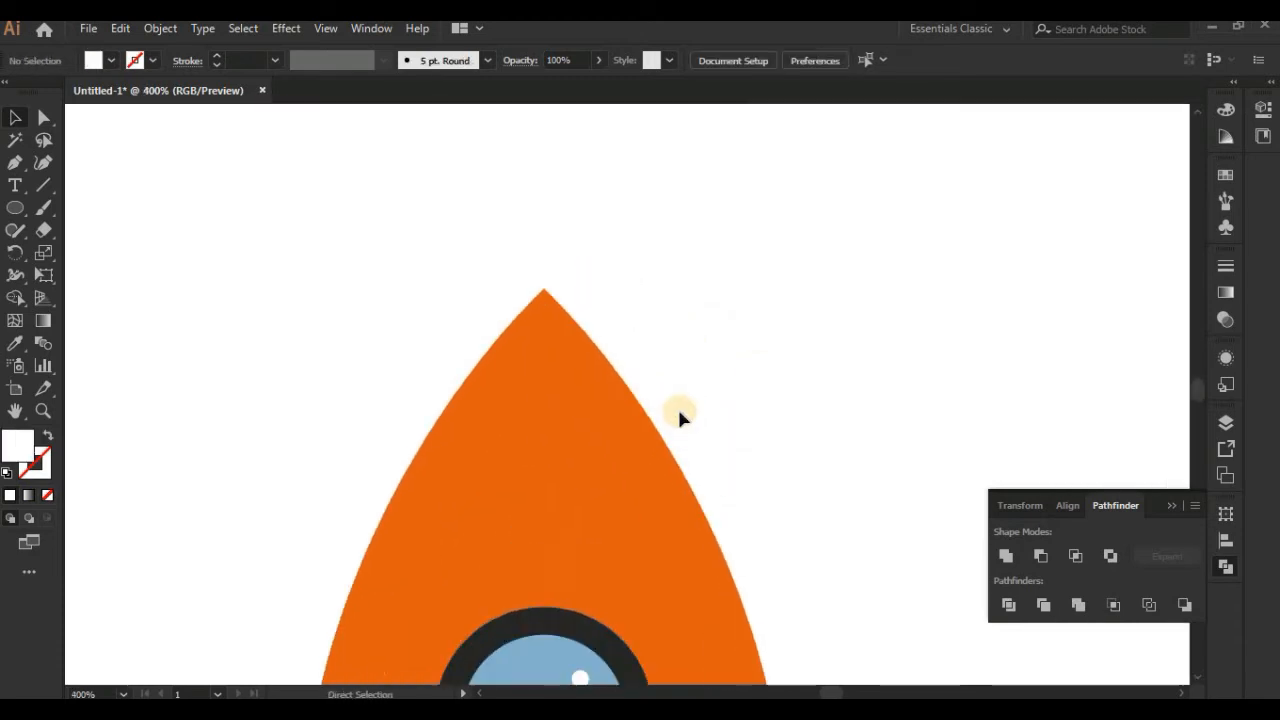
{"action": "left_click", "coordinate": [543, 210]}
{"action": "left_click_drag", "start_coordinate": [534, 312], "coordinate": [556, 312]}
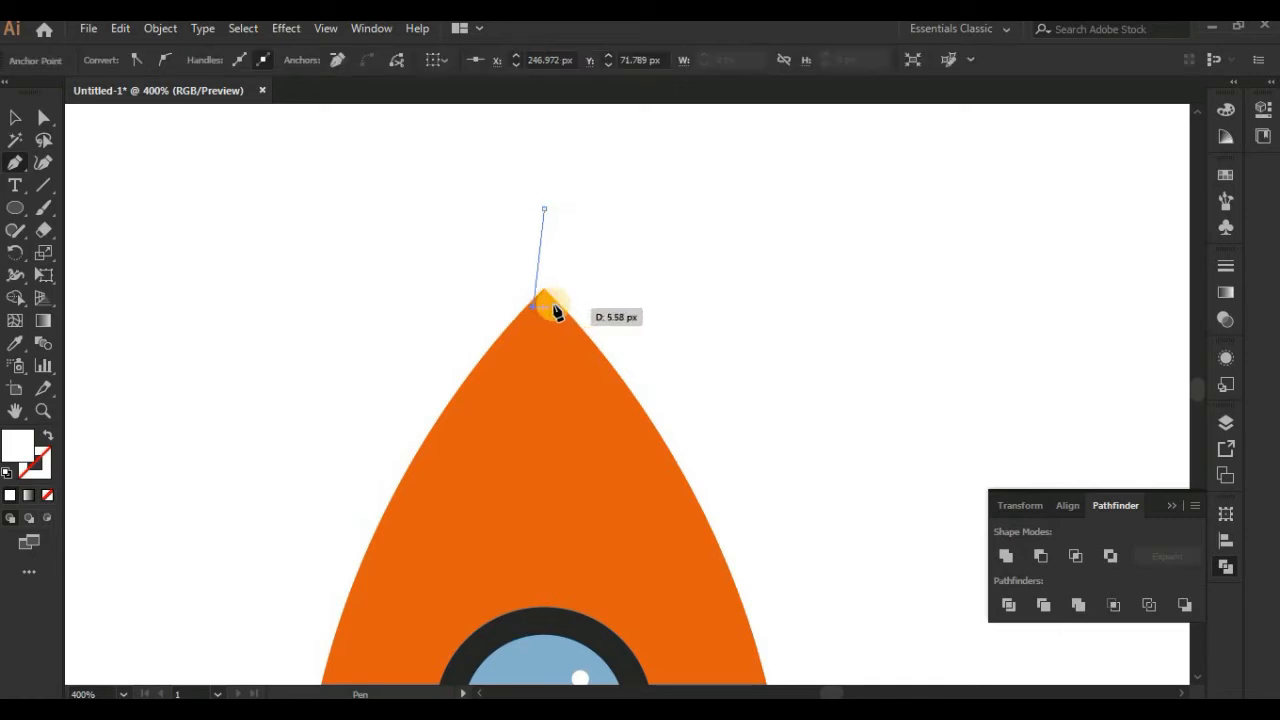
{"action": "left_click", "coordinate": [558, 306]}
{"action": "left_click", "coordinate": [543, 209]}
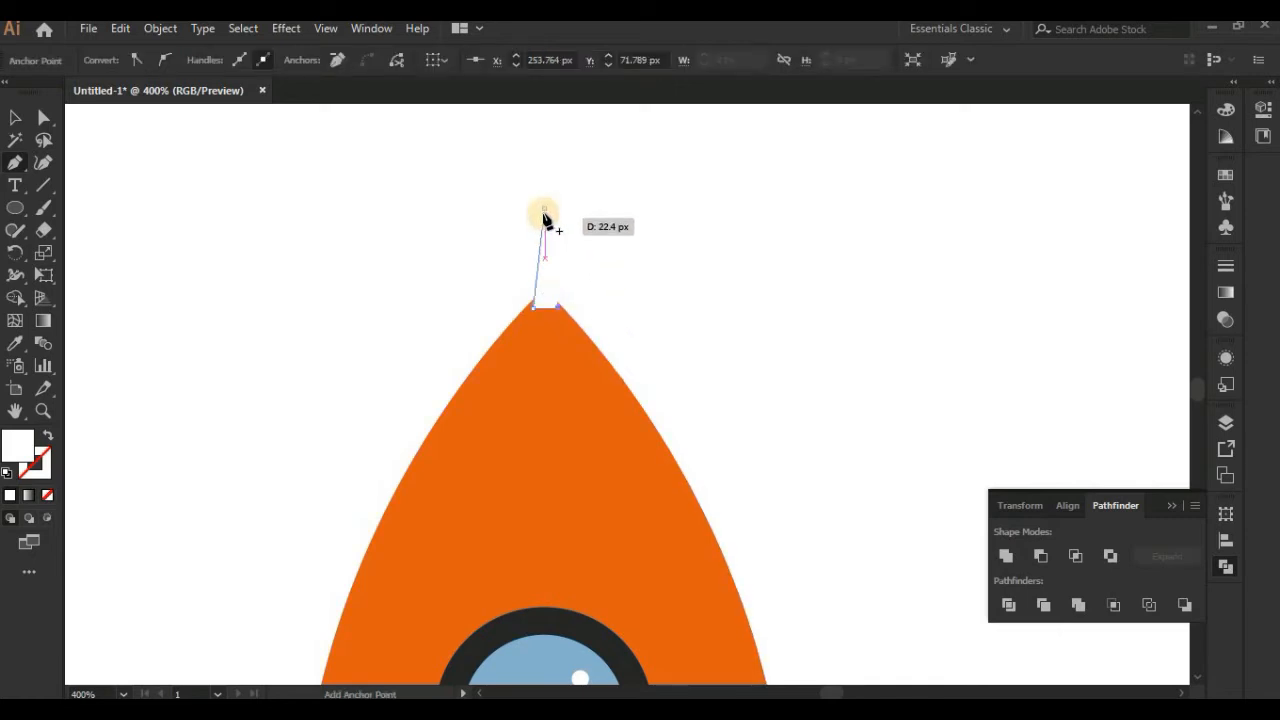
Step: Fill the nose triangle with the window ring's dark colour and send it behind the orange body
{"action": "left_click", "coordinate": [24, 340]}
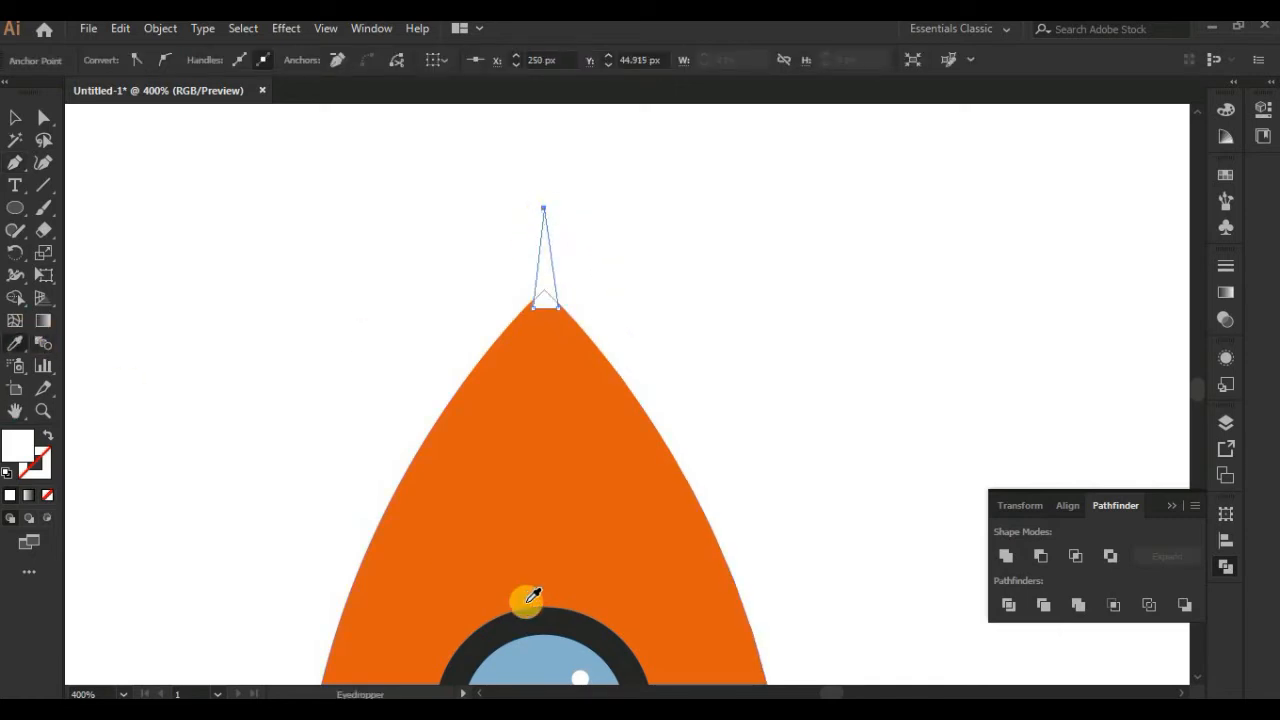
{"action": "left_click", "coordinate": [531, 610]}
{"action": "left_click", "coordinate": [15, 117]}
{"action": "right_click", "coordinate": [518, 266]}
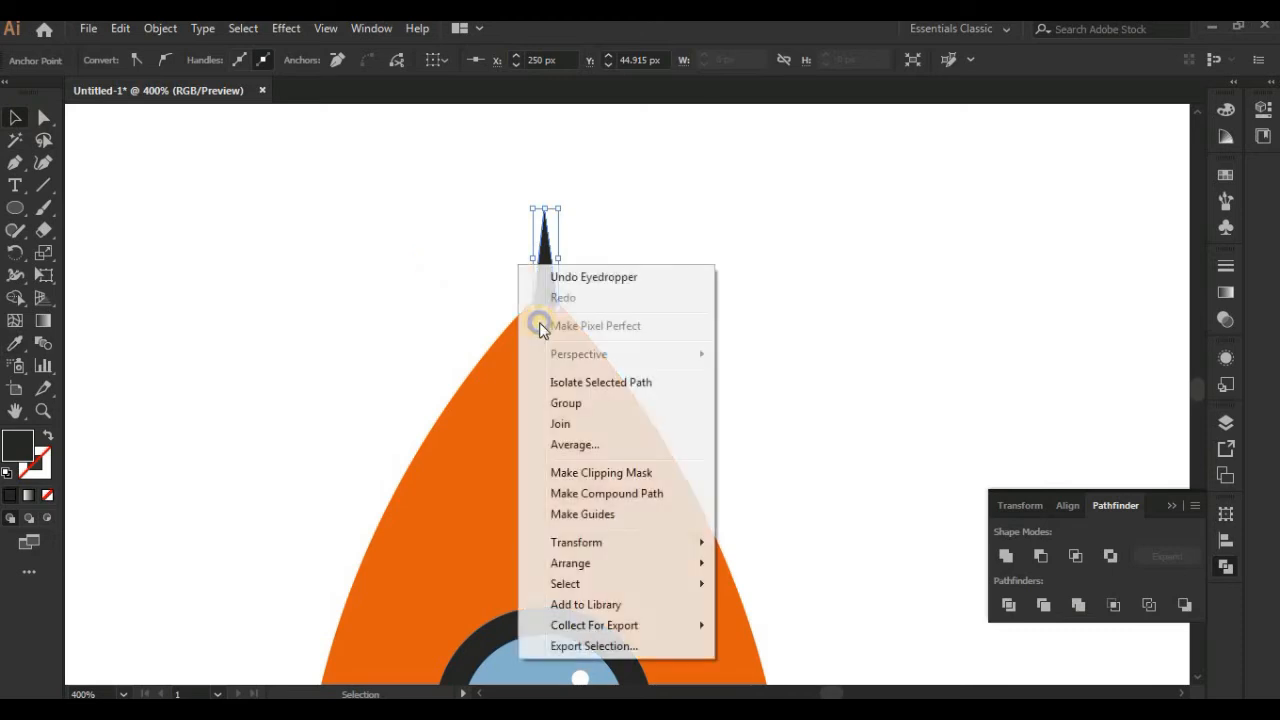
{"action": "mouse_move", "coordinate": [580, 563]}
{"action": "left_click", "coordinate": [777, 584]}
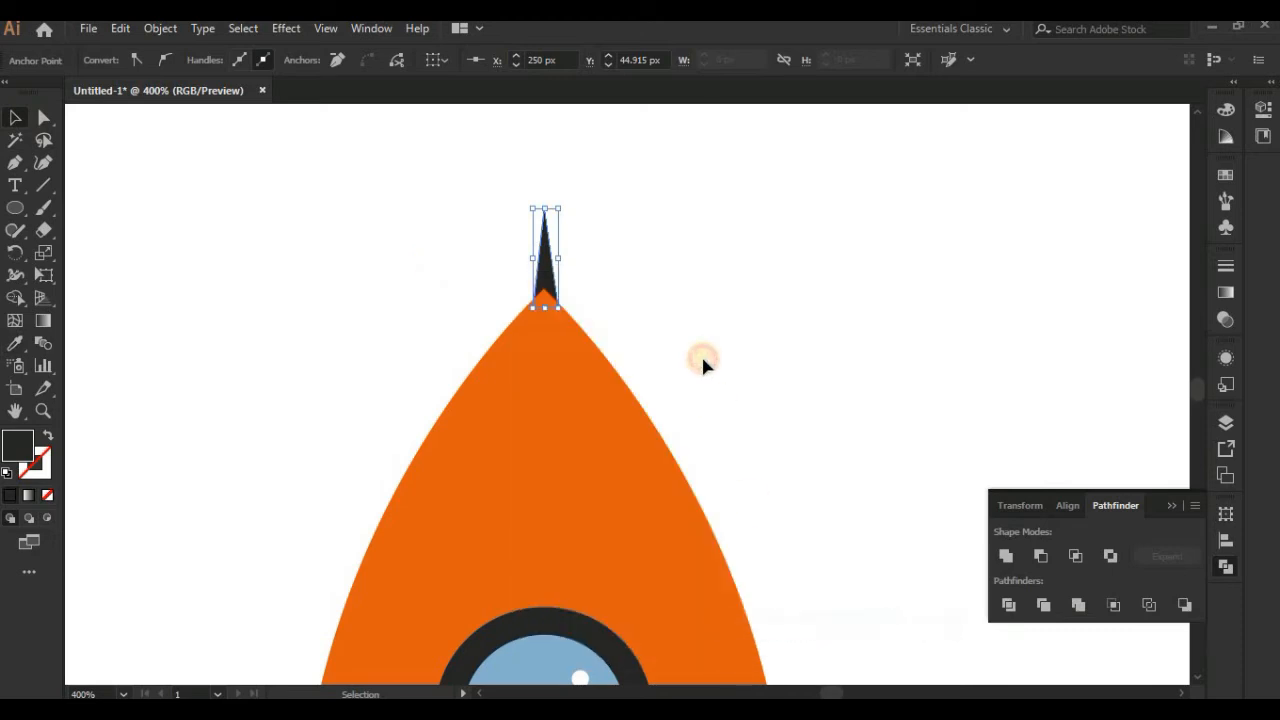
{"action": "left_click", "coordinate": [701, 358]}
Step: Stretch the dark nose spike upwards to about 32 px high, keeping its width
{"action": "key", "text": "ctrl+minus"}
{"action": "left_click", "coordinate": [566, 300]}
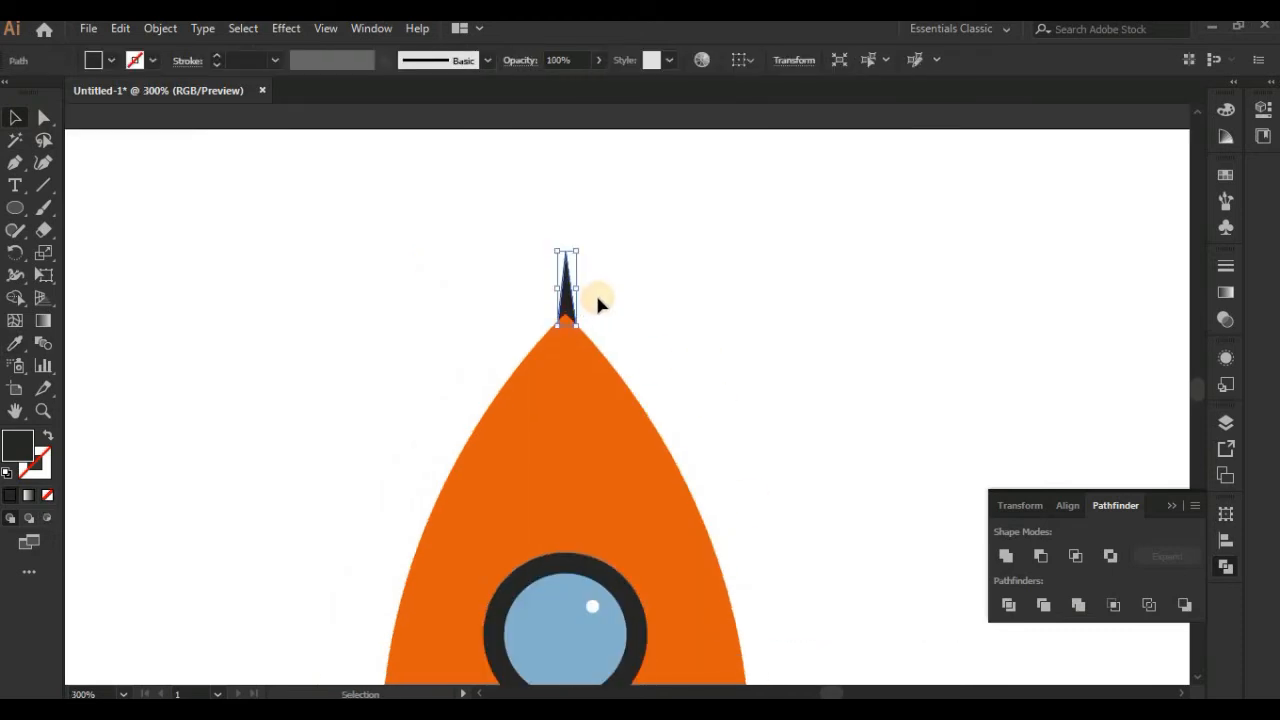
{"action": "left_click_drag", "start_coordinate": [576, 251], "coordinate": [575, 236]}
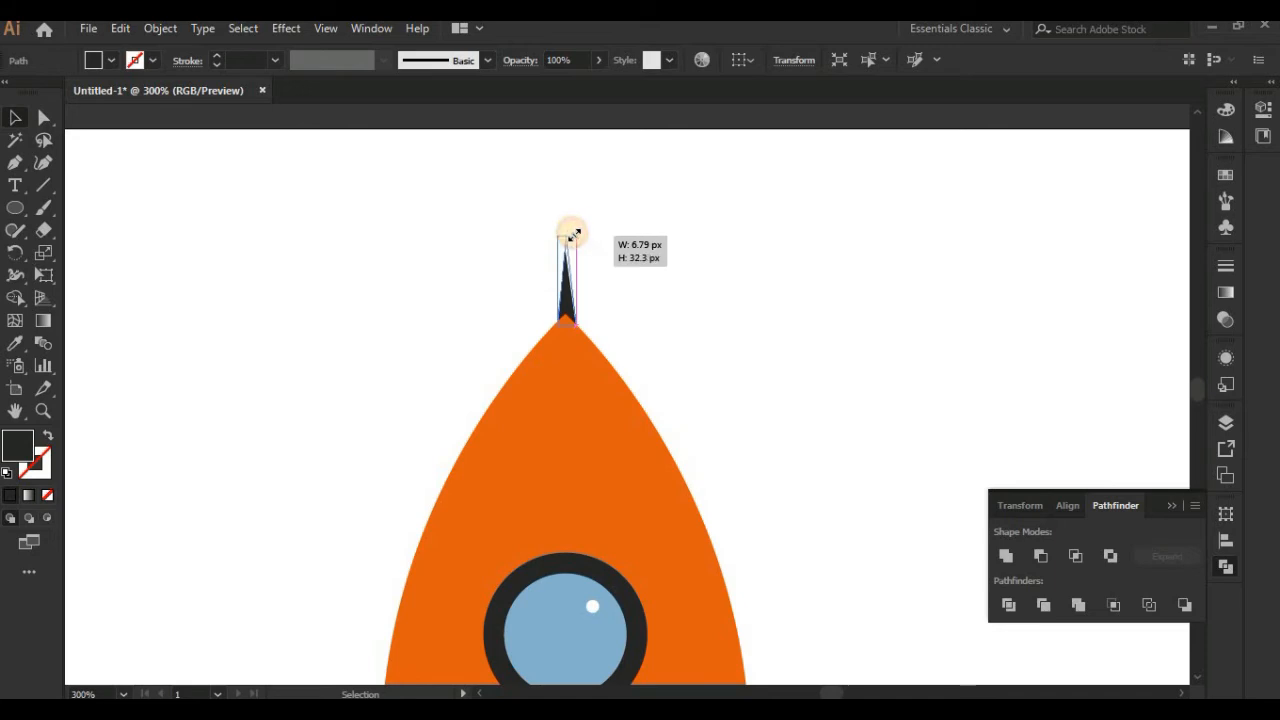
{"action": "left_click", "coordinate": [647, 332]}
Step: Draw a small dark flame below the nozzle's left half, with a rounded top and a pointed lower end
{"action": "left_click_drag", "start_coordinate": [655, 467], "coordinate": [648, 257]}
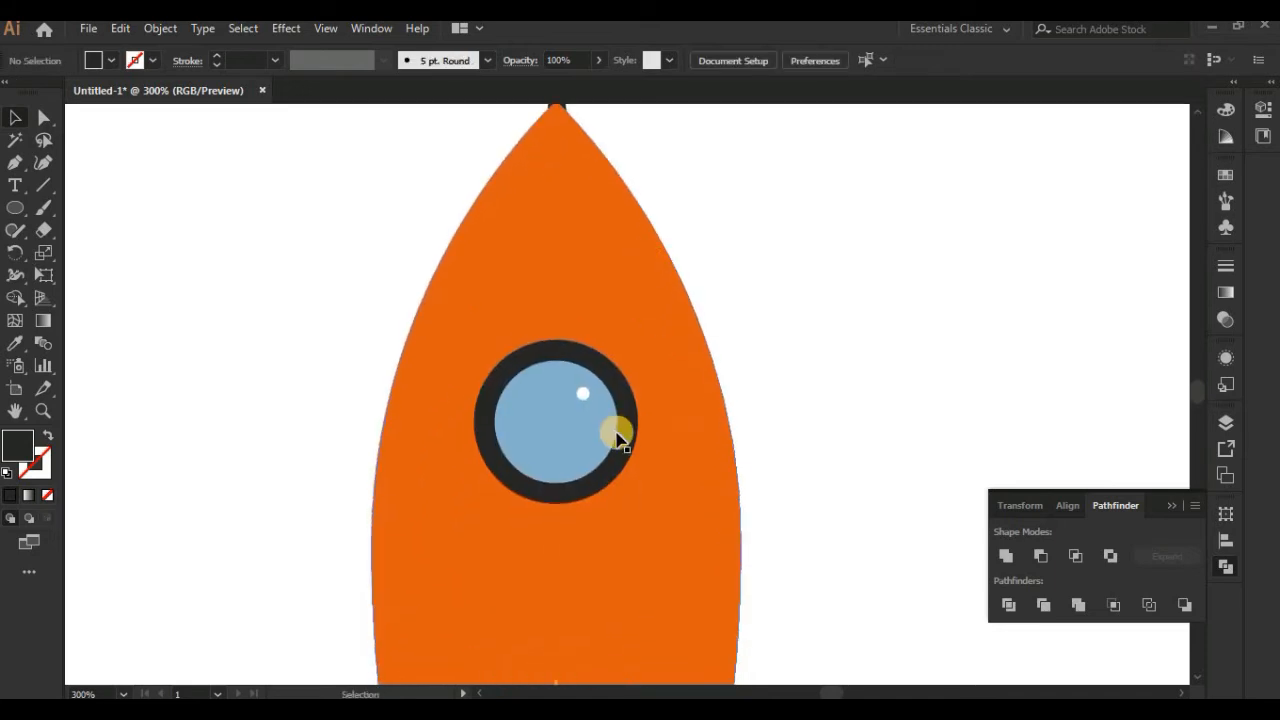
{"action": "scroll", "coordinate": [609, 443], "scroll_direction": "down", "scroll_amount": 3}
{"action": "scroll", "coordinate": [612, 598], "scroll_direction": "up", "scroll_amount": 2}
{"action": "left_click_drag", "start_coordinate": [612, 598], "coordinate": [559, 357]}
{"action": "left_click", "coordinate": [14, 212]}
{"action": "mouse_move", "coordinate": [484, 337]}
{"action": "left_mouse_down"}
{"action": "mouse_move", "coordinate": [505, 351]}
{"action": "mouse_move", "coordinate": [486, 357]}
{"action": "mouse_move", "coordinate": [486, 420]}
{"action": "left_mouse_up"}
{"action": "left_click", "coordinate": [43, 117]}
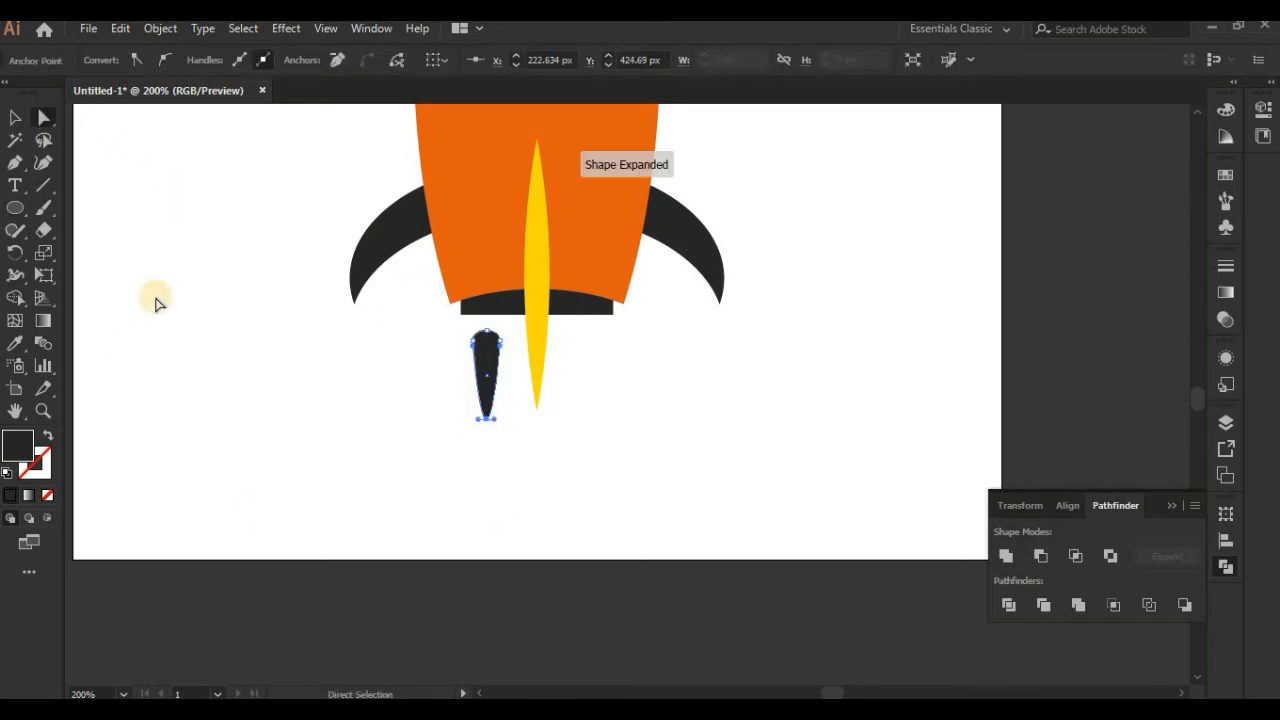
{"action": "left_click", "coordinate": [497, 517]}
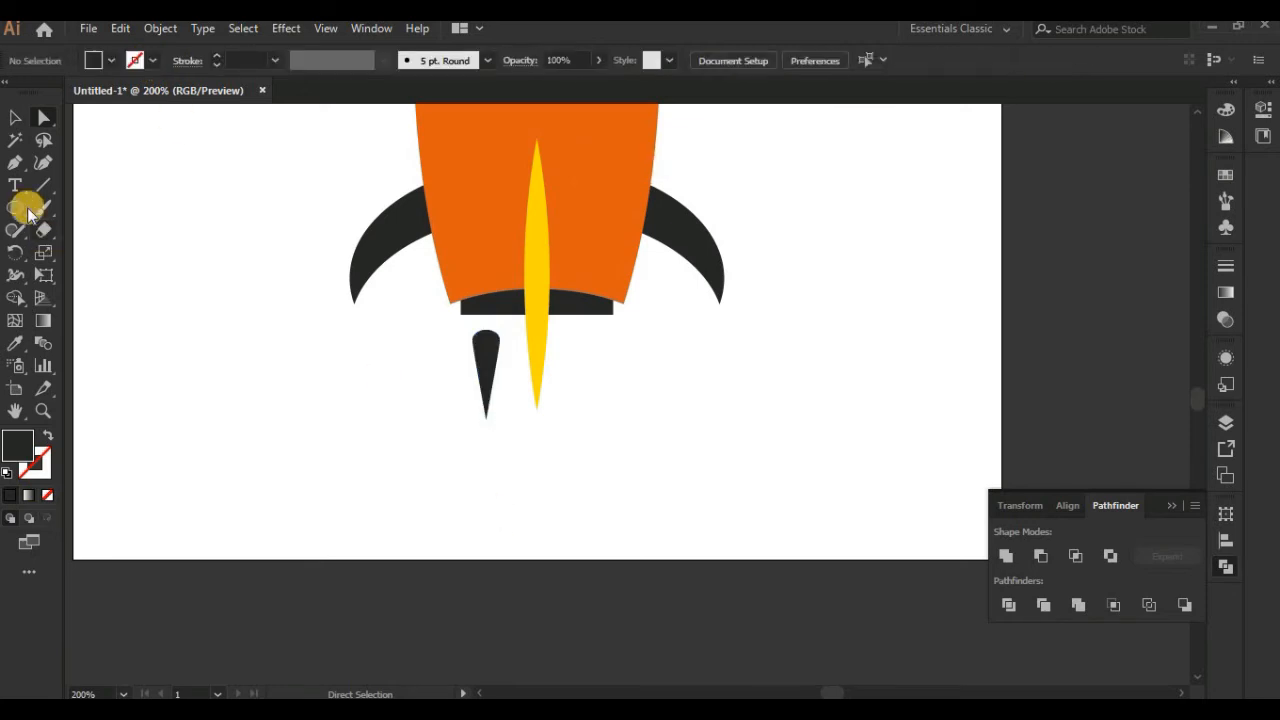
Step: Duplicate the dark flame to the other side of the yellow centre fin
{"action": "left_click_drag", "start_coordinate": [478, 372], "coordinate": [585, 365]}
{"action": "left_click", "coordinate": [637, 387]}
{"action": "left_click", "coordinate": [488, 361]}
{"action": "left_click_drag", "start_coordinate": [585, 354], "coordinate": [648, 536]}
{"action": "key", "text": "Delete"}
Step: Shorten the yellow centre fin at both ends, keeping it centred on the rocket's base
{"action": "left_click", "coordinate": [536, 374]}
{"action": "left_click_drag", "start_coordinate": [549, 138], "coordinate": [547, 169]}
{"action": "left_click_drag", "start_coordinate": [540, 305], "coordinate": [541, 298]}
{"action": "left_click", "coordinate": [628, 385]}
Step: Arrange the three flames closer together, one on each side of the fin and one below its tip
{"action": "left_click_drag", "start_coordinate": [541, 449], "coordinate": [543, 412]}
{"action": "left_click_drag", "start_coordinate": [493, 375], "coordinate": [507, 376]}
{"action": "left_click_drag", "start_coordinate": [585, 395], "coordinate": [567, 390]}
{"action": "left_click_drag", "start_coordinate": [547, 406], "coordinate": [536, 419]}
{"action": "key", "text": "ctrl+z"}
Step: Select all three flames and fill them with yellow
{"action": "left_click", "coordinate": [538, 415], "text": "shift"}
{"action": "left_click", "coordinate": [541, 408], "text": "shift"}
{"action": "left_click", "coordinate": [498, 365], "text": "shift"}
{"action": "left_click", "coordinate": [567, 356], "text": "shift"}
{"action": "left_click", "coordinate": [9, 441]}
{"action": "double_click", "coordinate": [9, 441]}
{"action": "left_click_drag", "start_coordinate": [912, 269], "coordinate": [990, 256]}
{"action": "left_click", "coordinate": [1129, 271]}
{"action": "left_click", "coordinate": [660, 370]}
Step: Fill the nozzle and both side fins with the dark blue swatch
{"action": "left_click", "coordinate": [580, 312]}
{"action": "left_click", "coordinate": [40, 452]}
{"action": "left_click", "coordinate": [1240, 190]}
{"action": "left_click", "coordinate": [1097, 224]}
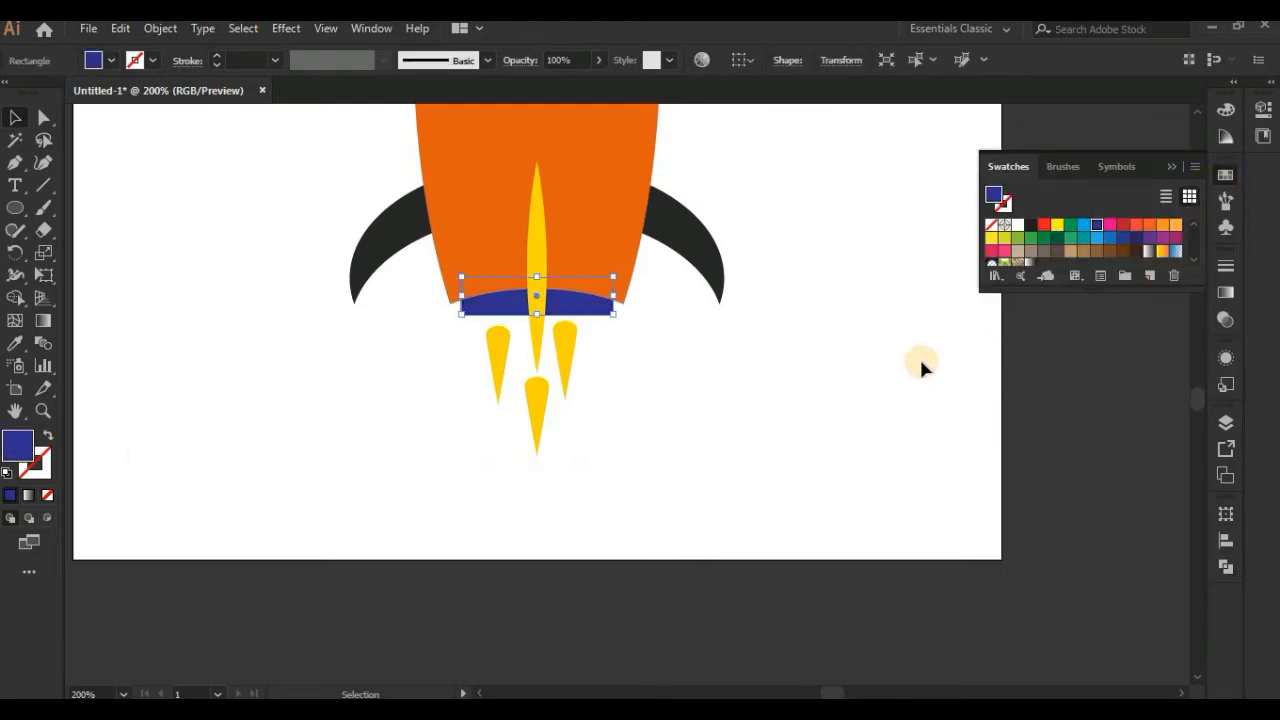
{"action": "left_click", "coordinate": [700, 265]}
{"action": "left_click", "coordinate": [1097, 224]}
{"action": "left_click", "coordinate": [877, 333]}
Step: Try a red-orange swatch on the yellow centre fin
{"action": "left_click_drag", "start_coordinate": [593, 395], "coordinate": [606, 566]}
{"action": "left_click", "coordinate": [578, 520]}
{"action": "left_click", "coordinate": [517, 531], "text": "shift"}
{"action": "left_click", "coordinate": [550, 480]}
{"action": "left_click", "coordinate": [1127, 229]}
{"action": "left_click", "coordinate": [1136, 226]}
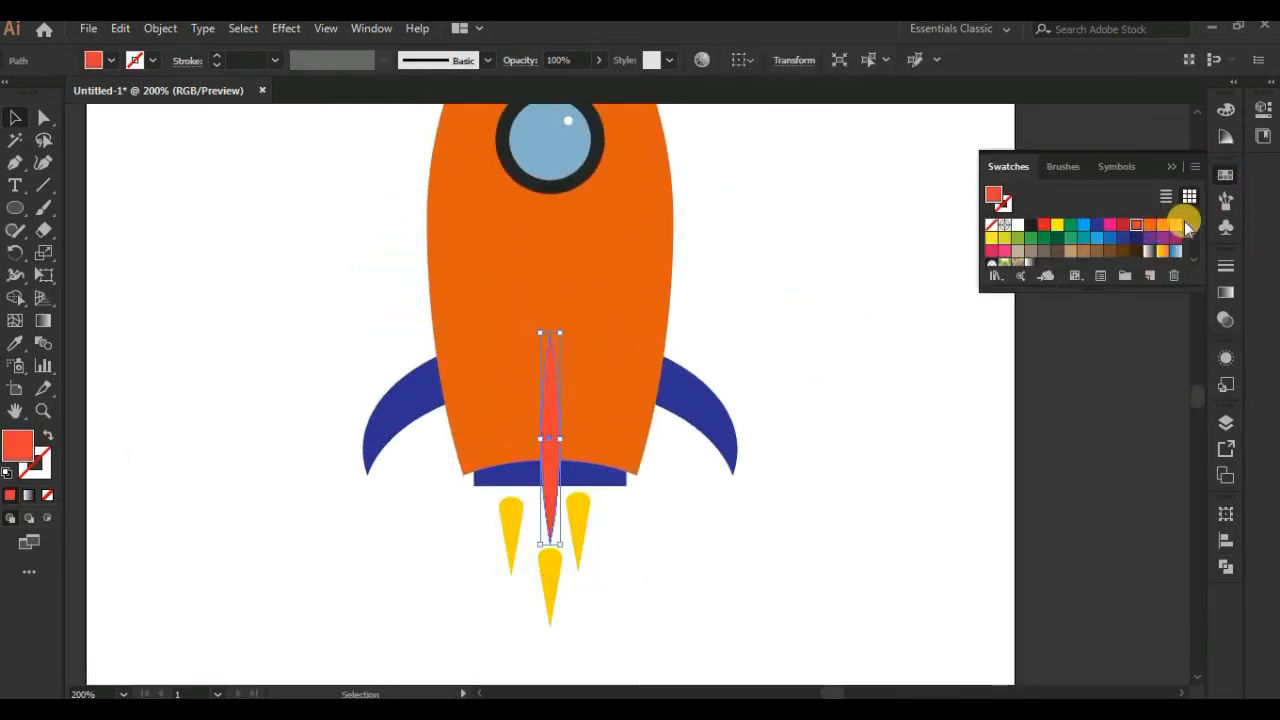
{"action": "left_click", "coordinate": [906, 374]}
Step: Try the white swatch on the centre fin and undo the colour change
{"action": "left_click", "coordinate": [545, 470]}
{"action": "left_click", "coordinate": [1017, 224]}
{"action": "left_click", "coordinate": [930, 410]}
{"action": "key", "text": "ctrl+z"}
{"action": "key", "text": "ctrl+z"}
Step: Try light orange, green, dark blue and orange swatches on the centre fin
{"action": "left_click", "coordinate": [549, 409]}
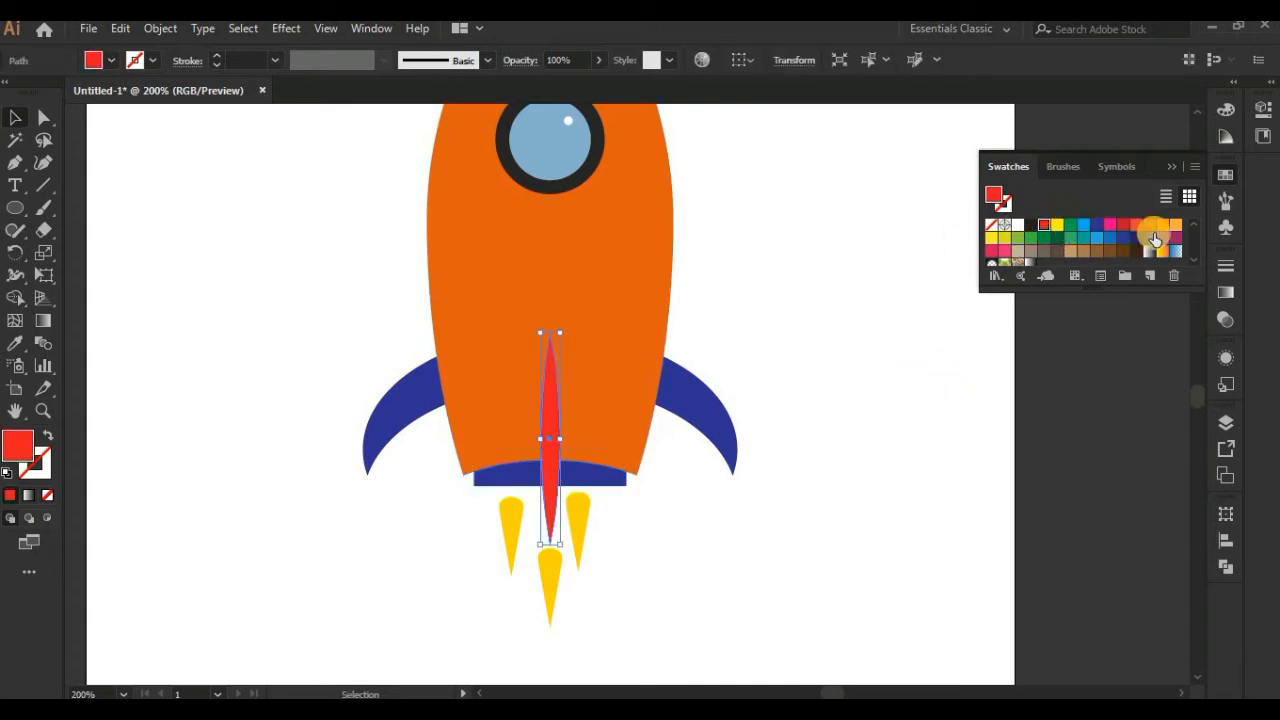
{"action": "left_click", "coordinate": [1176, 227]}
{"action": "left_click", "coordinate": [691, 520]}
{"action": "left_click", "coordinate": [583, 537]}
{"action": "left_click", "coordinate": [552, 475]}
{"action": "left_click", "coordinate": [1070, 225]}
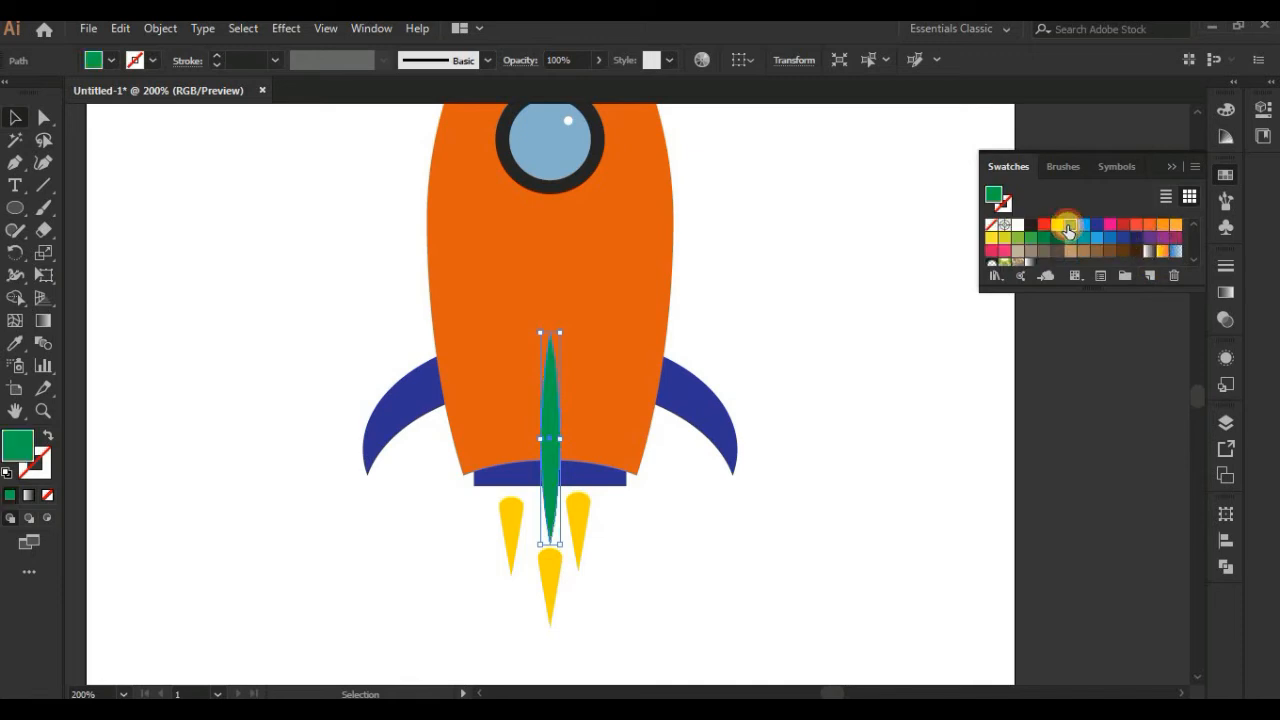
{"action": "left_click", "coordinate": [1100, 227]}
{"action": "left_click", "coordinate": [1166, 226]}
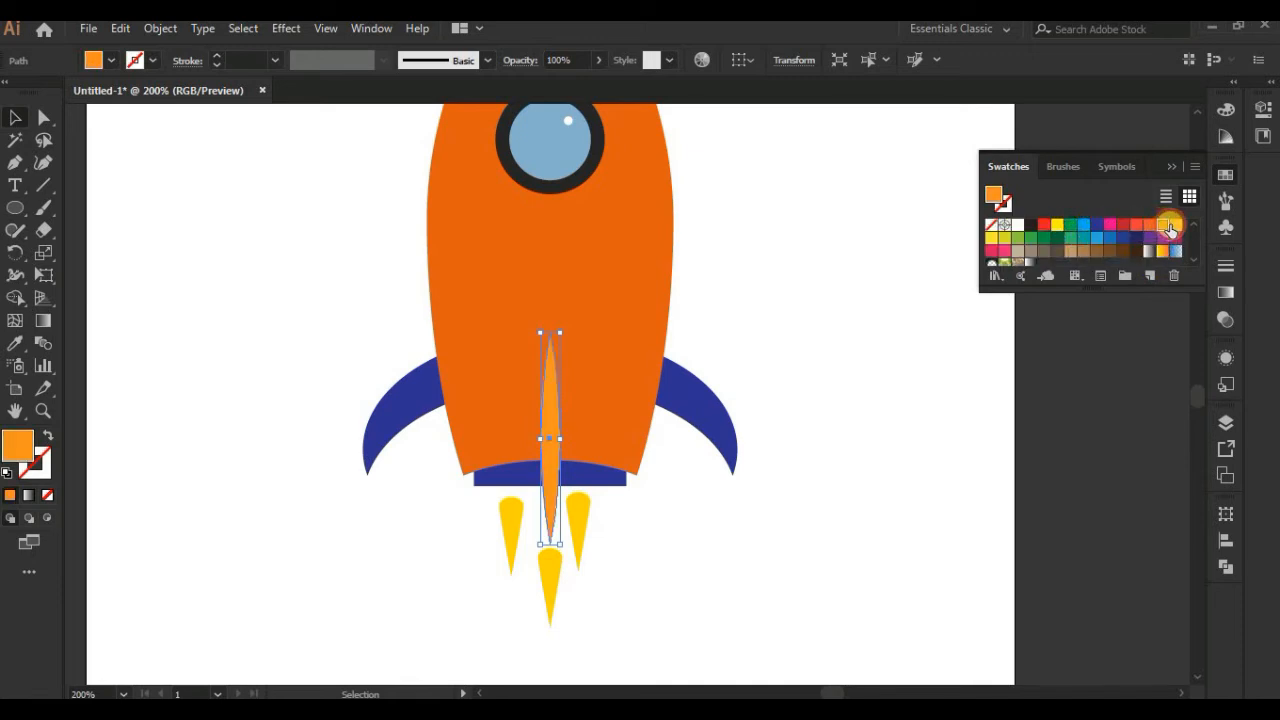
{"action": "left_click", "coordinate": [945, 380]}
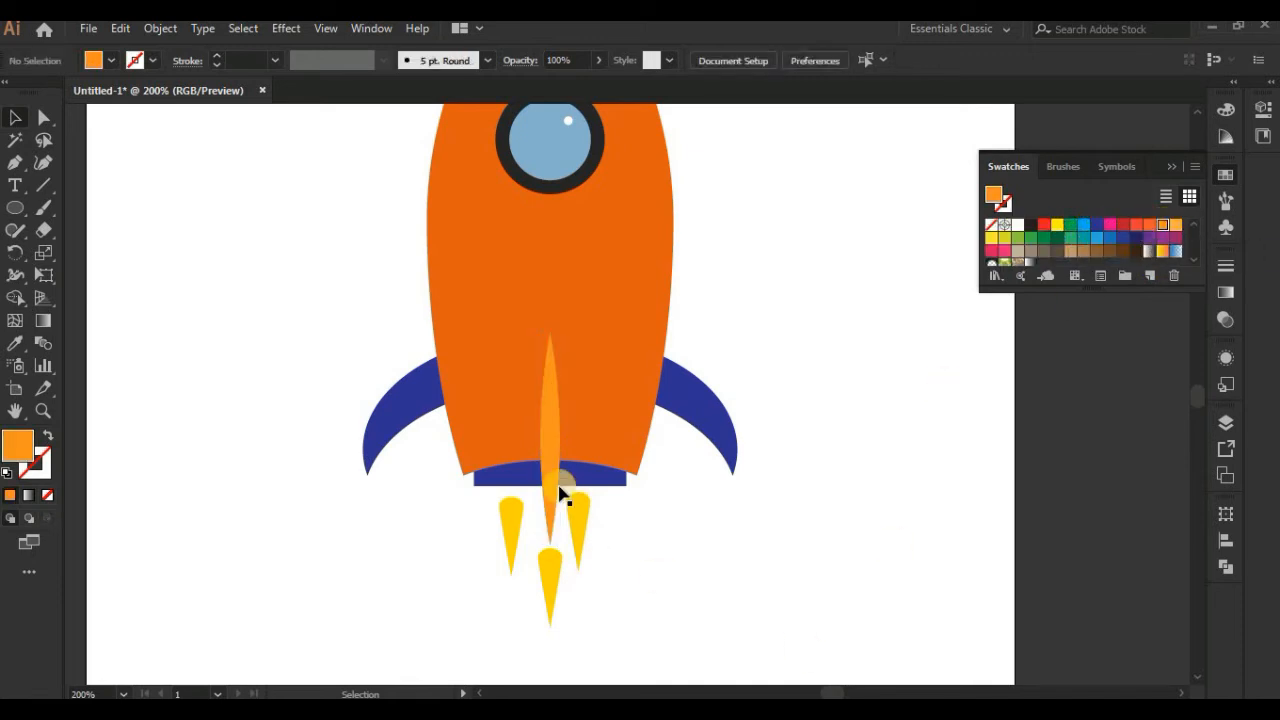
Step: Recolour the centre fin with the dark colour sampled from the window ring
{"action": "left_click", "coordinate": [557, 486]}
{"action": "left_click", "coordinate": [15, 343]}
{"action": "left_click", "coordinate": [528, 182]}
{"action": "left_click", "coordinate": [15, 118]}
{"action": "left_click", "coordinate": [228, 262]}
Step: Try a light orange swatch on the three flames below the rocket
{"action": "key", "text": "space"}
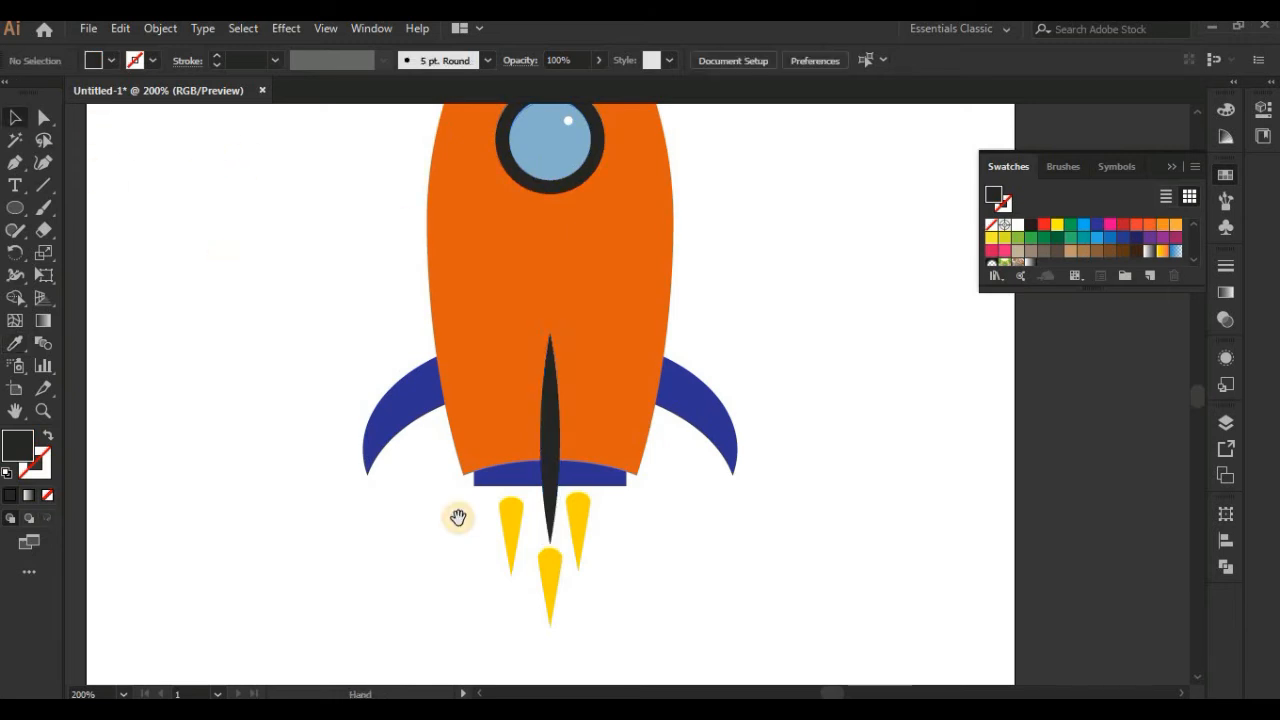
{"action": "left_click_drag", "start_coordinate": [458, 518], "coordinate": [460, 428]}
{"action": "left_click", "coordinate": [519, 434]}
{"action": "left_click", "coordinate": [553, 482], "text": "shift"}
{"action": "left_click", "coordinate": [581, 443], "text": "shift"}
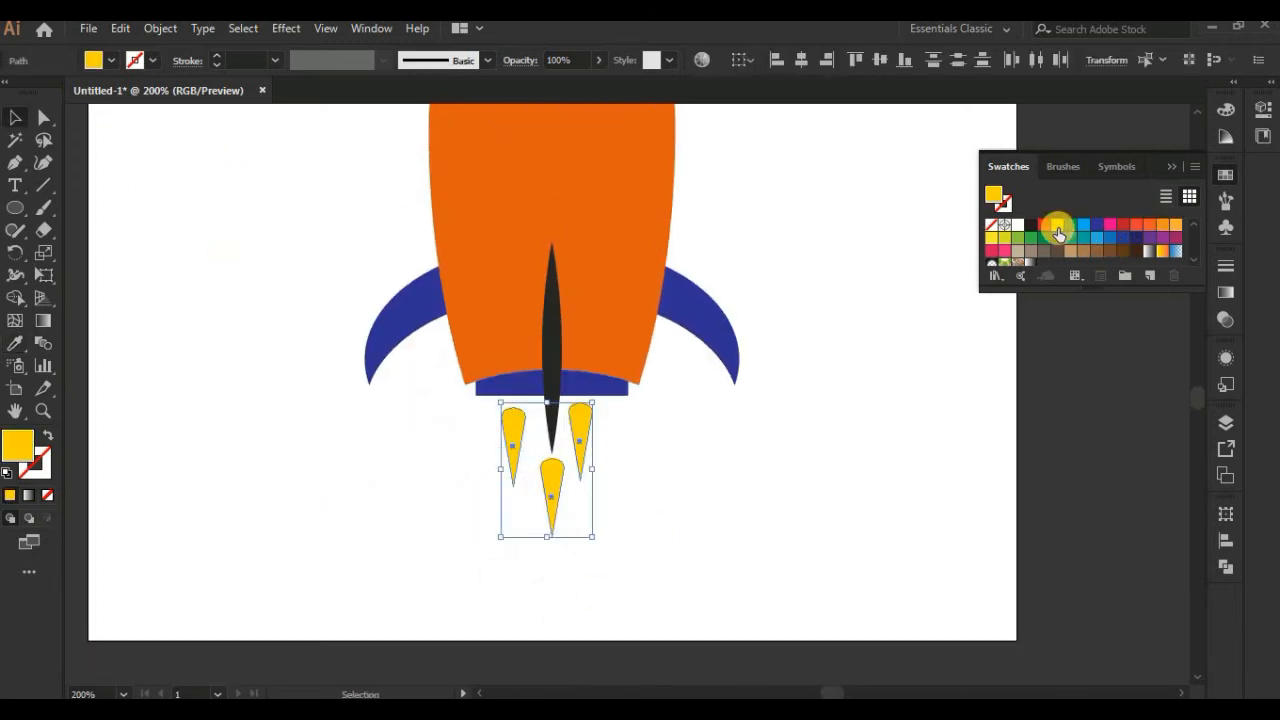
{"action": "left_click", "coordinate": [1175, 226]}
{"action": "left_click", "coordinate": [1000, 358]}
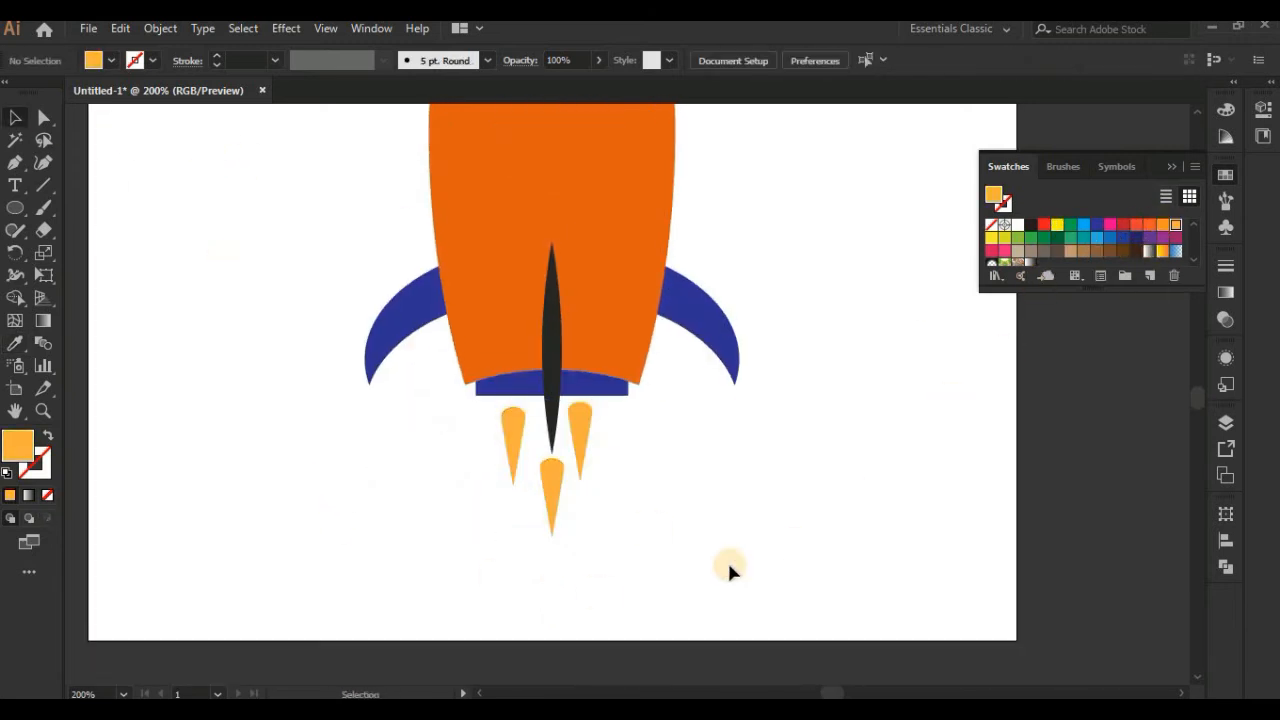
Step: Recolour the three flames with the darker orange swatch next to the light orange one
{"action": "left_click", "coordinate": [514, 438]}
{"action": "left_click", "coordinate": [552, 480], "text": "shift"}
{"action": "left_click", "coordinate": [582, 438], "text": "shift"}
{"action": "left_click", "coordinate": [1163, 226]}
Step: Group the three evenly spaced flames and centre the group horizontally on the rocket body
{"action": "left_click", "coordinate": [515, 436], "text": "shift"}
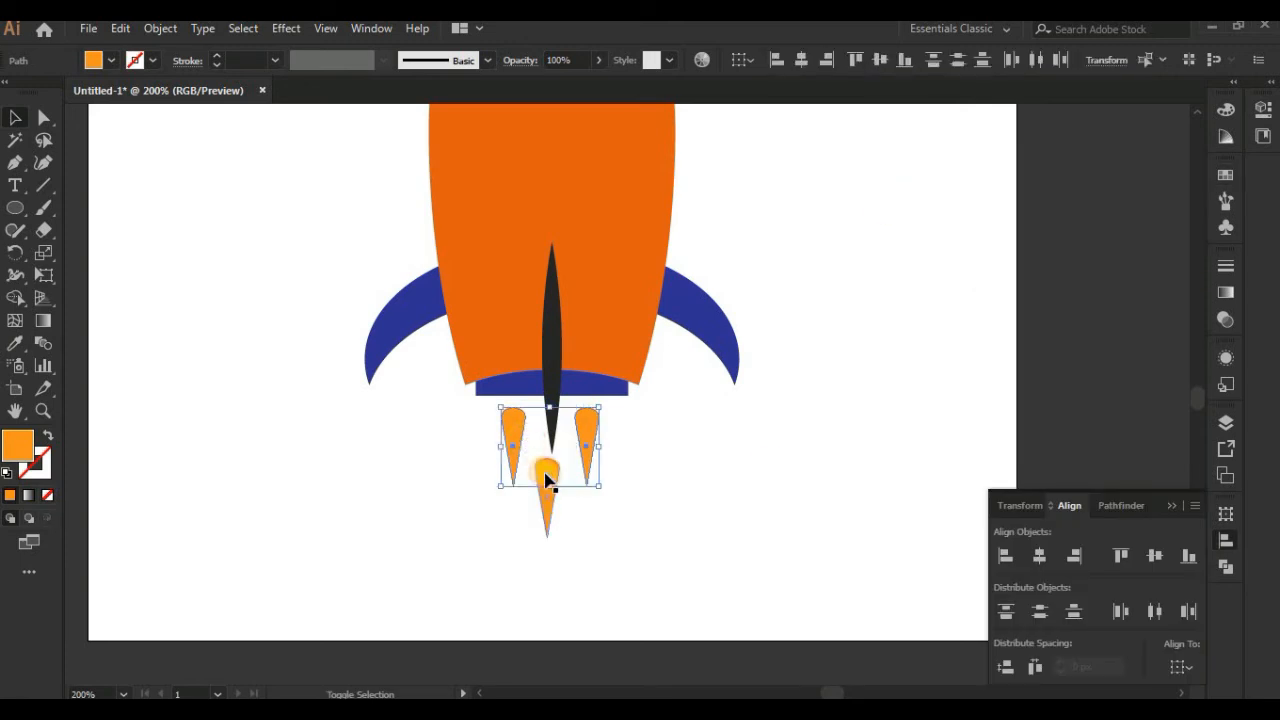
{"action": "left_click", "coordinate": [546, 476], "text": "shift"}
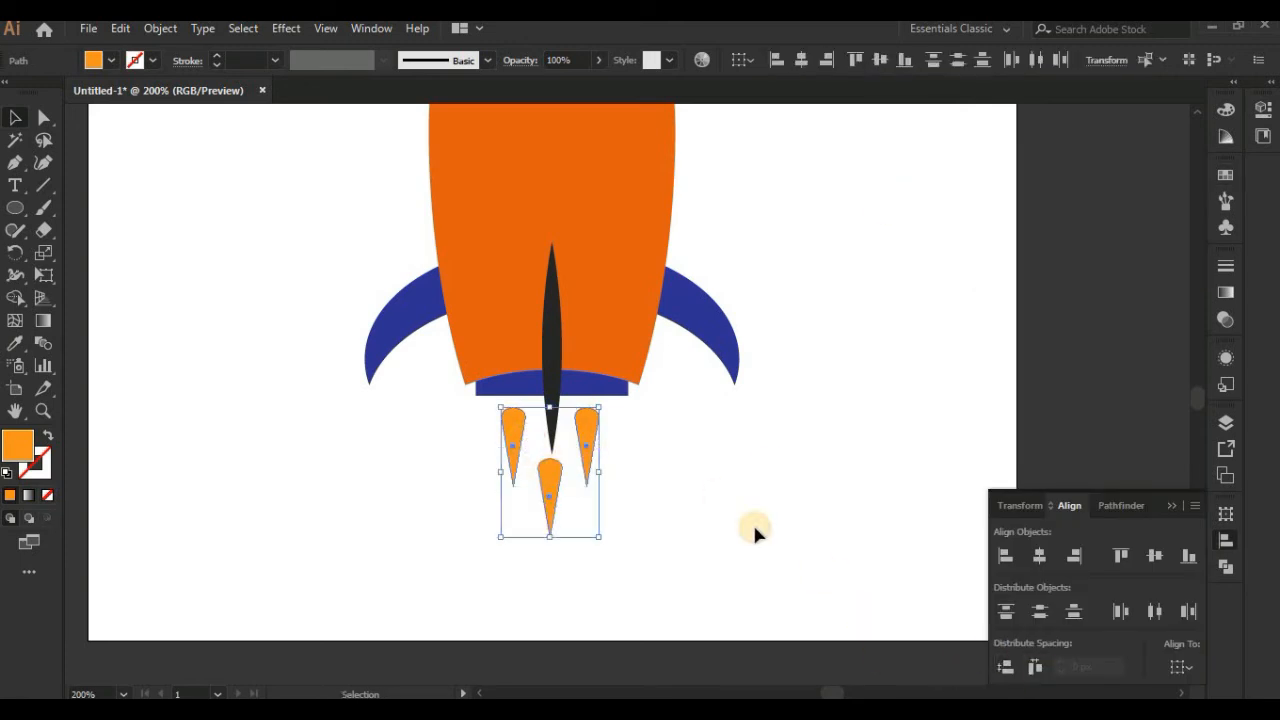
{"action": "right_click", "coordinate": [596, 450]}
{"action": "left_click", "coordinate": [681, 200]}
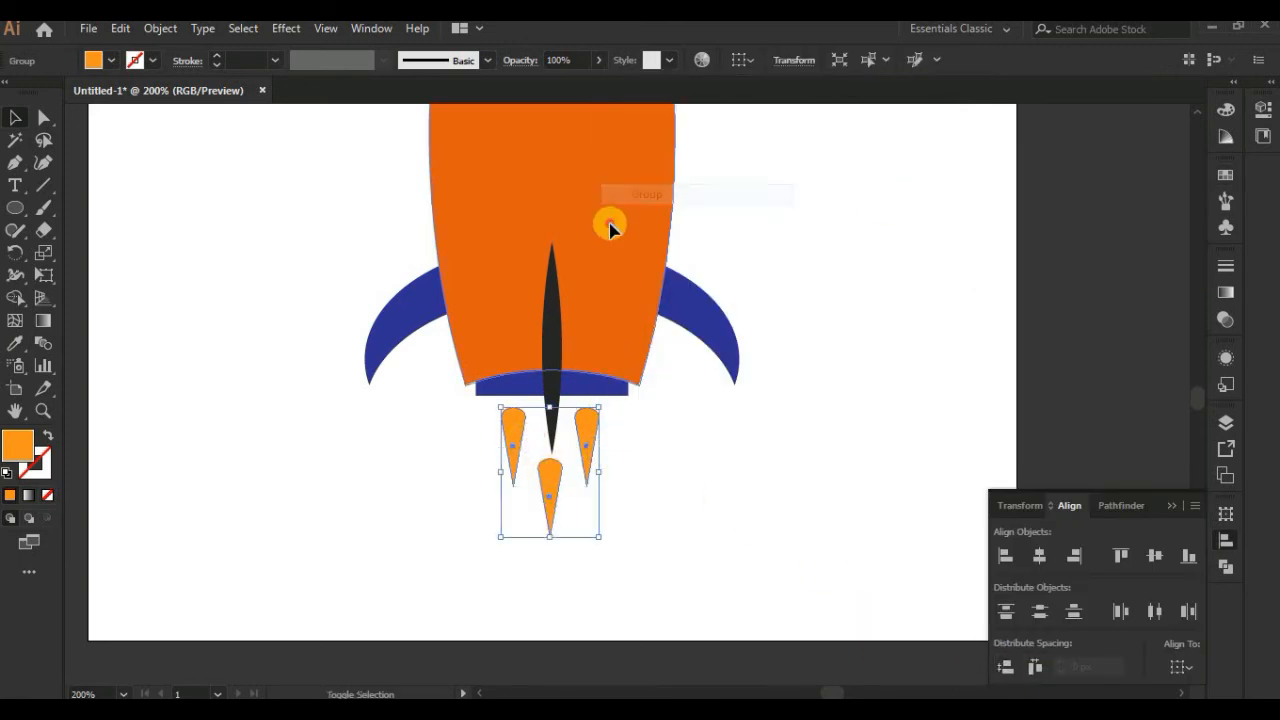
{"action": "left_click", "coordinate": [614, 251], "text": "shift"}
{"action": "left_click", "coordinate": [897, 537]}
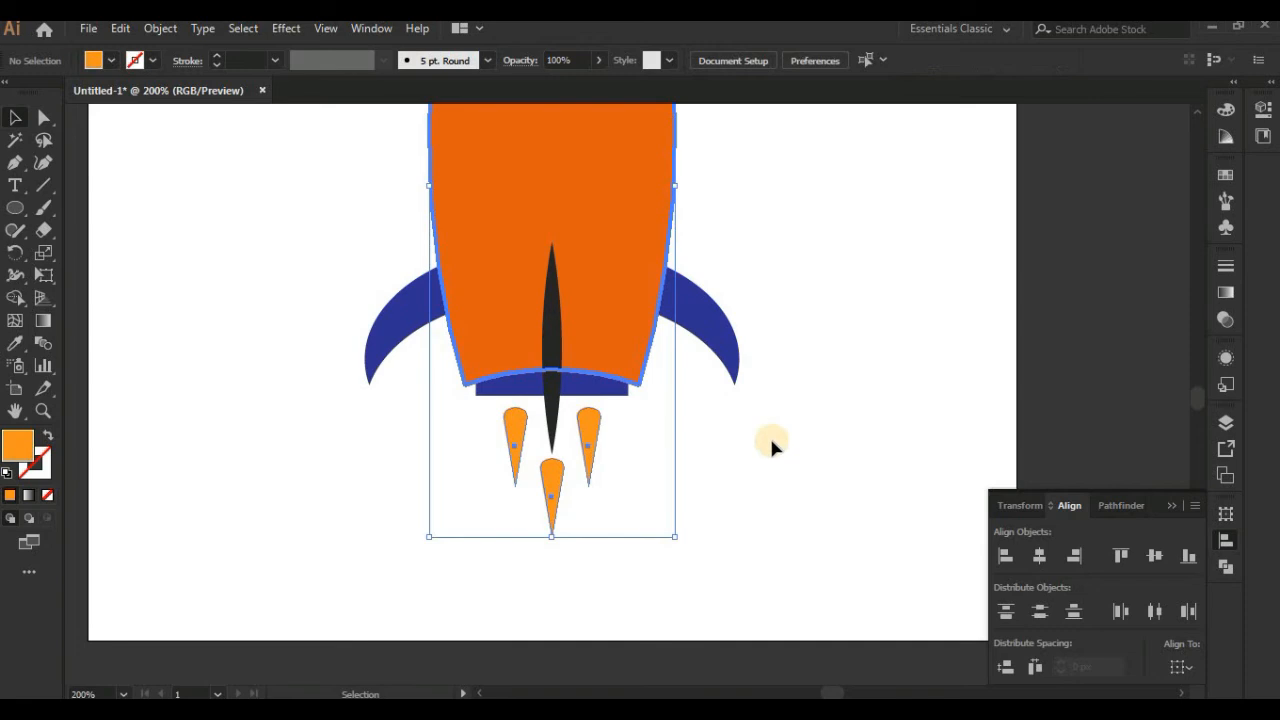
Step: Group all rocket parts except the flames
{"action": "scroll", "coordinate": [780, 500], "scroll_direction": "up", "scroll_amount": 3}
{"action": "key", "text": "ctrl+minus"}
{"action": "key", "text": "ctrl+minus"}
{"action": "left_click_drag", "start_coordinate": [457, 173], "coordinate": [679, 472]}
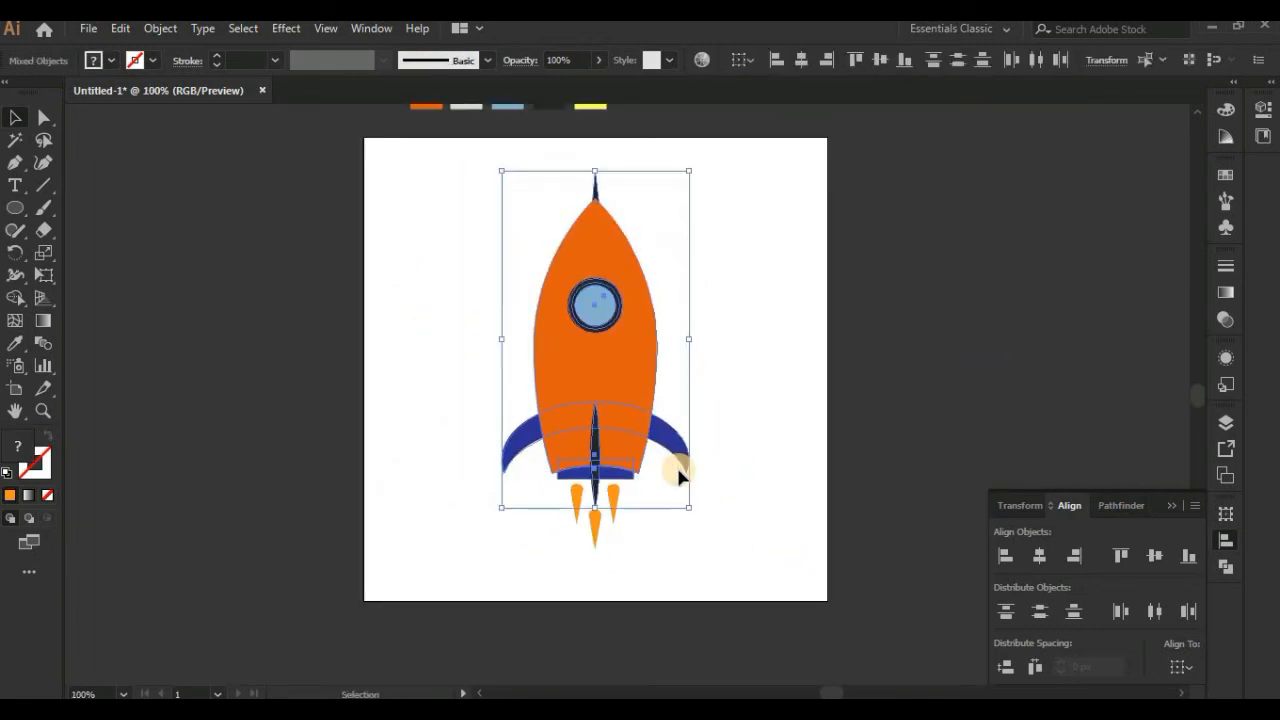
{"action": "right_click", "coordinate": [610, 372]}
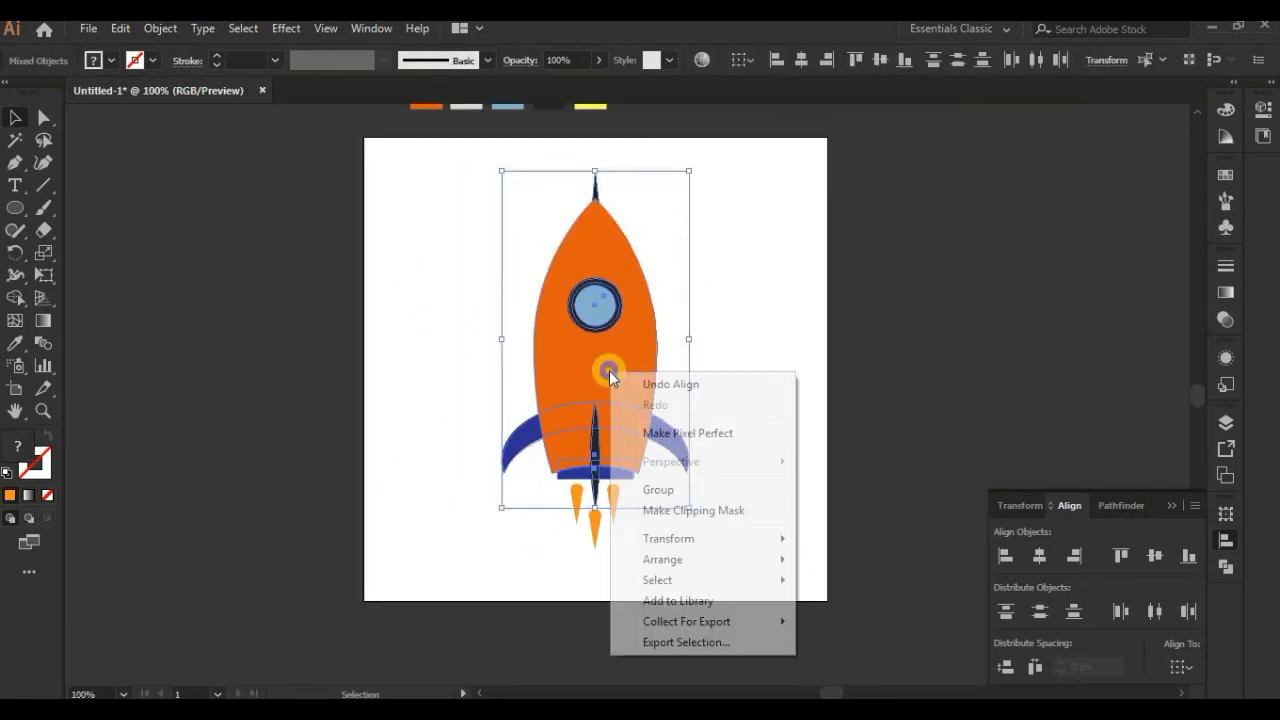
{"action": "left_click", "coordinate": [670, 497]}
Step: Duplicate the rocket group beside the original and unite the copy into a single silhouette
{"action": "left_click_drag", "start_coordinate": [629, 380], "coordinate": [460, 450]}
{"action": "left_click", "coordinate": [468, 345]}
{"action": "left_click_drag", "start_coordinate": [233, 307], "coordinate": [508, 509]}
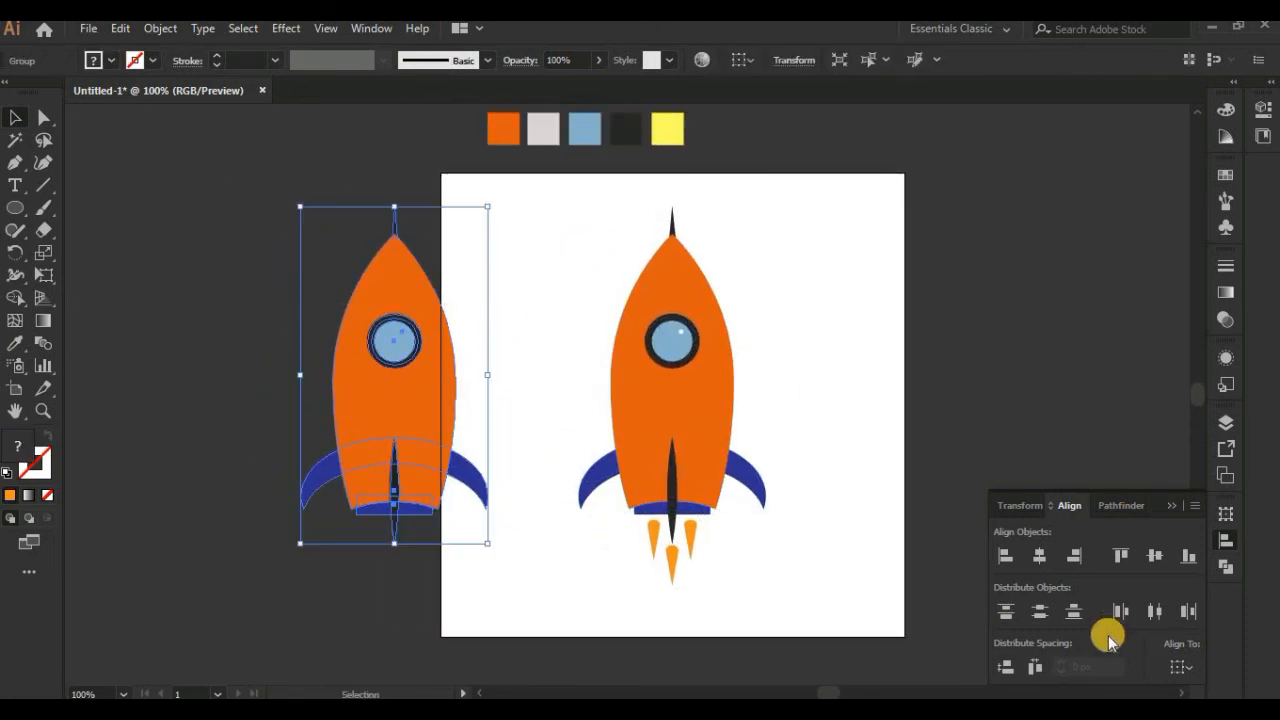
{"action": "left_click", "coordinate": [1224, 562]}
{"action": "left_click", "coordinate": [1002, 558]}
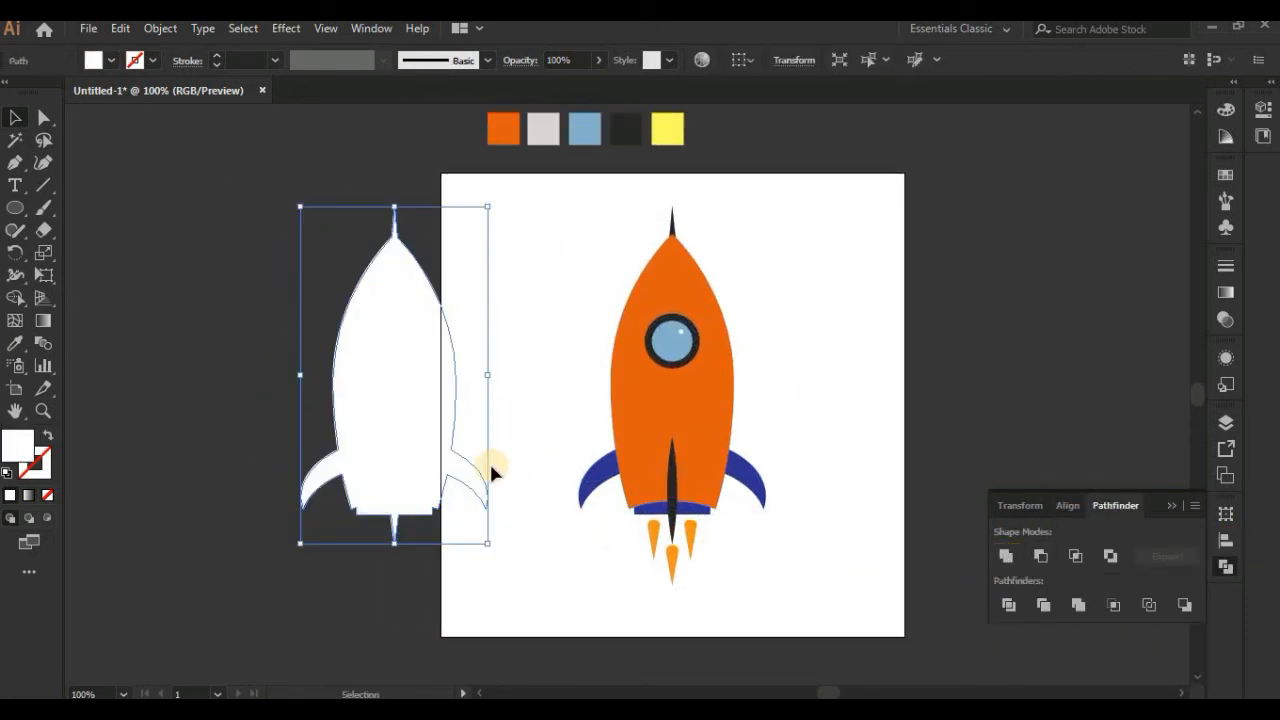
Step: Place the united silhouette exactly over the rocket and fill it with a neutral grey
{"action": "left_click_drag", "start_coordinate": [420, 453], "coordinate": [697, 457]}
{"action": "double_click", "coordinate": [18, 445]}
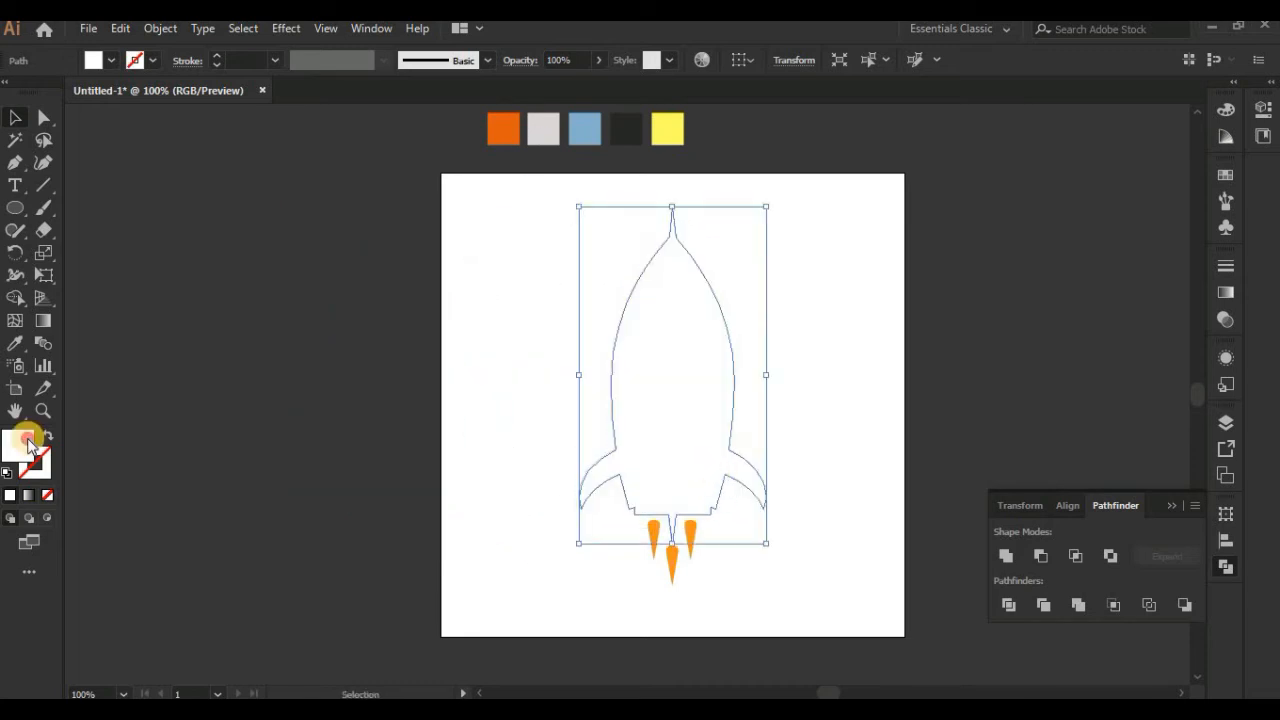
{"action": "left_click", "coordinate": [726, 344]}
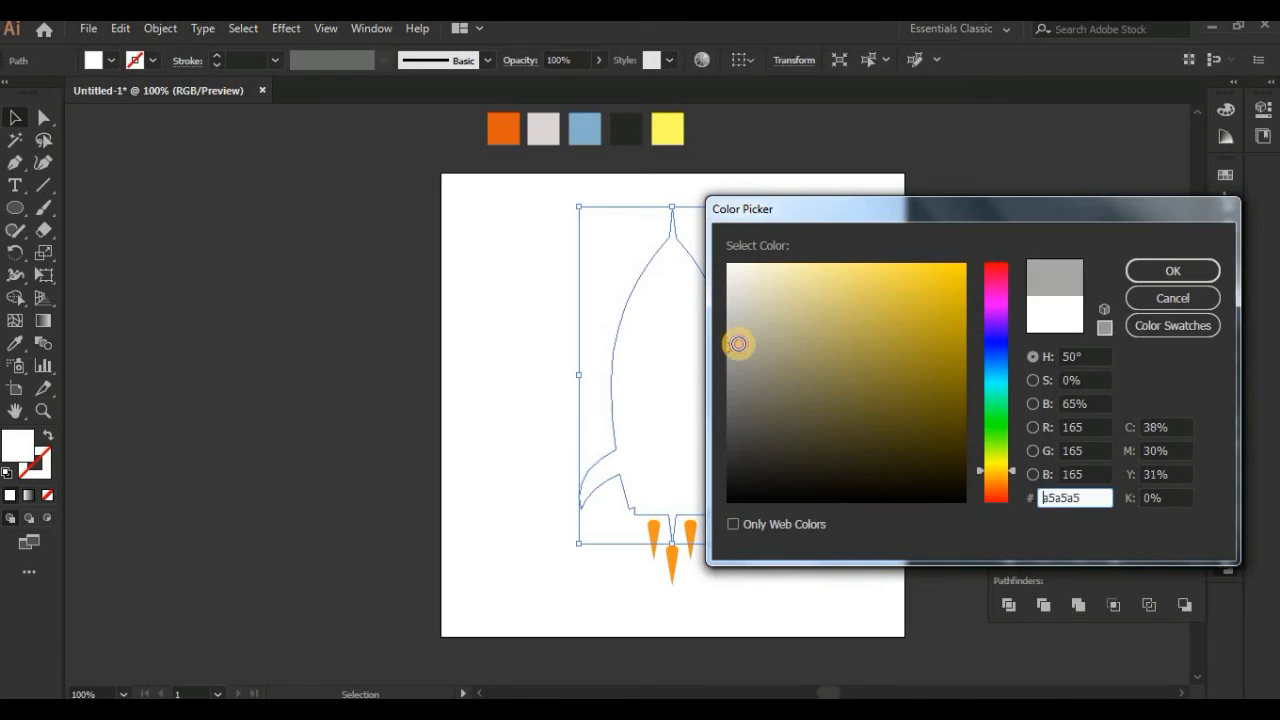
{"action": "left_click", "coordinate": [1147, 275]}
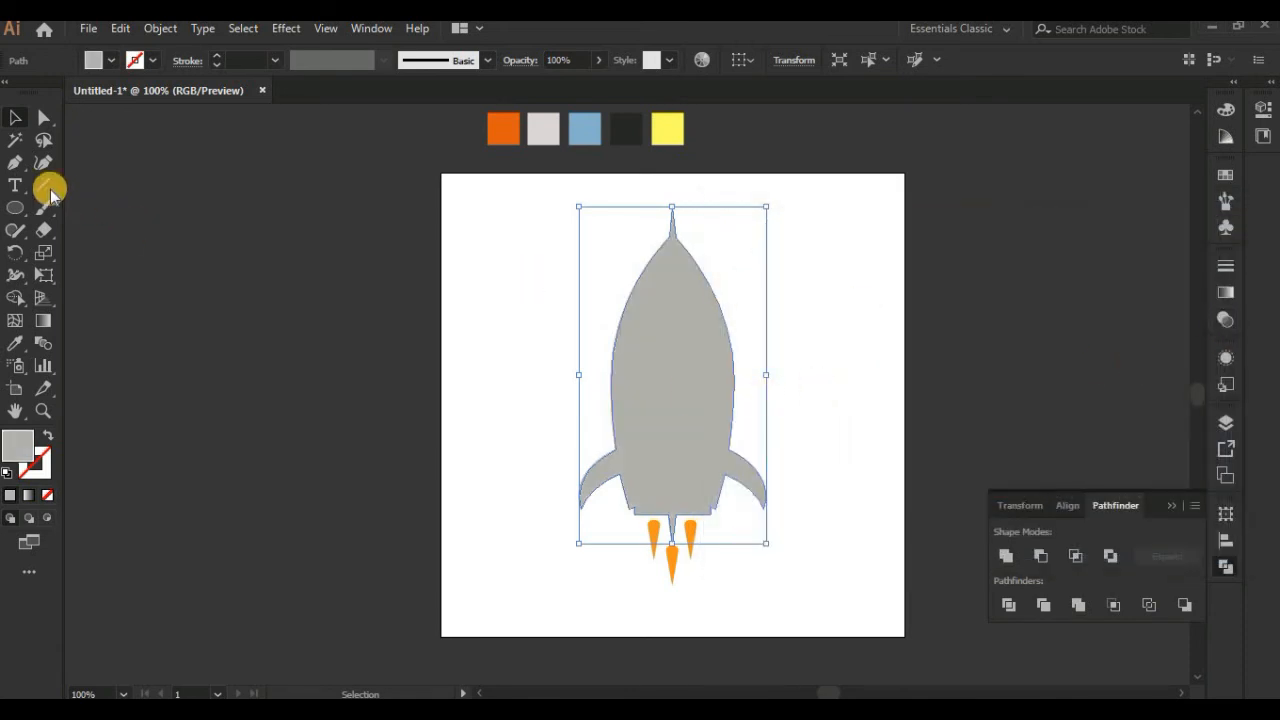
Step: Draw a straight vertical Pen line through the rocket's centre, from above the nose spike to below the flames
{"action": "mouse_move", "coordinate": [13, 207]}
{"action": "left_mouse_down"}
{"action": "mouse_move", "coordinate": [42, 207]}
{"action": "mouse_move", "coordinate": [13, 205]}
{"action": "left_mouse_up"}
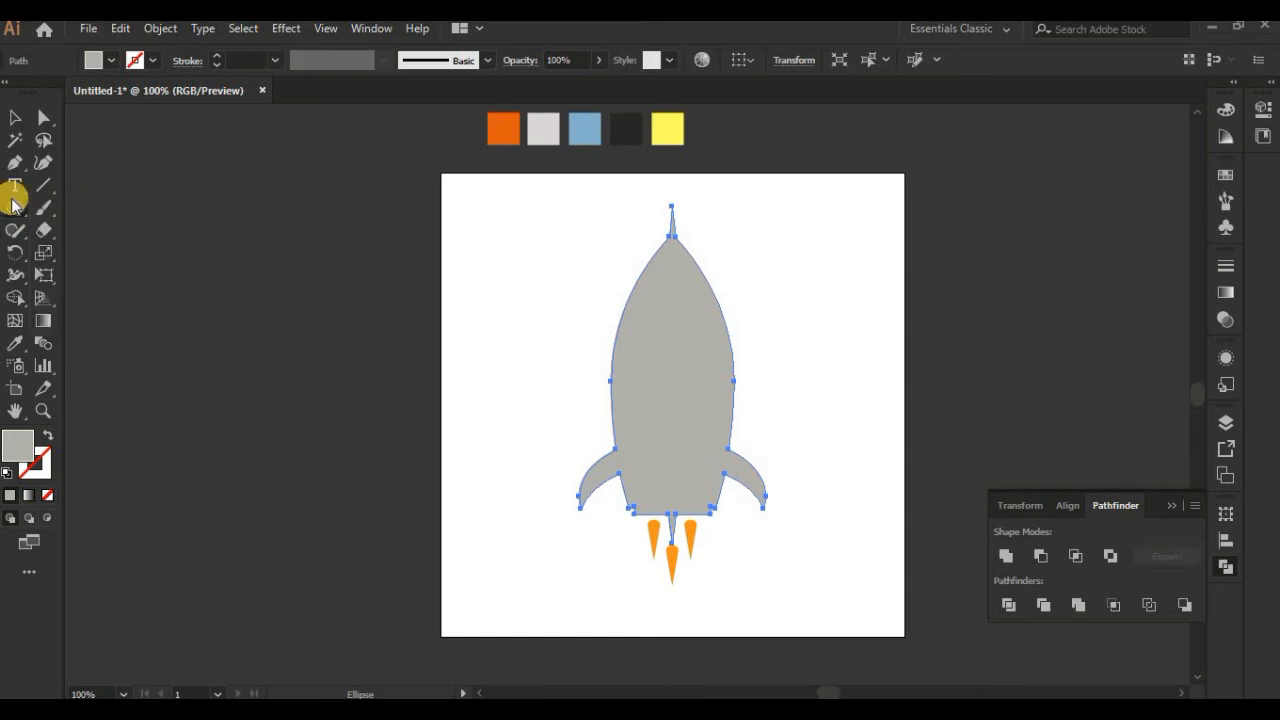
{"action": "left_click", "coordinate": [671, 180]}
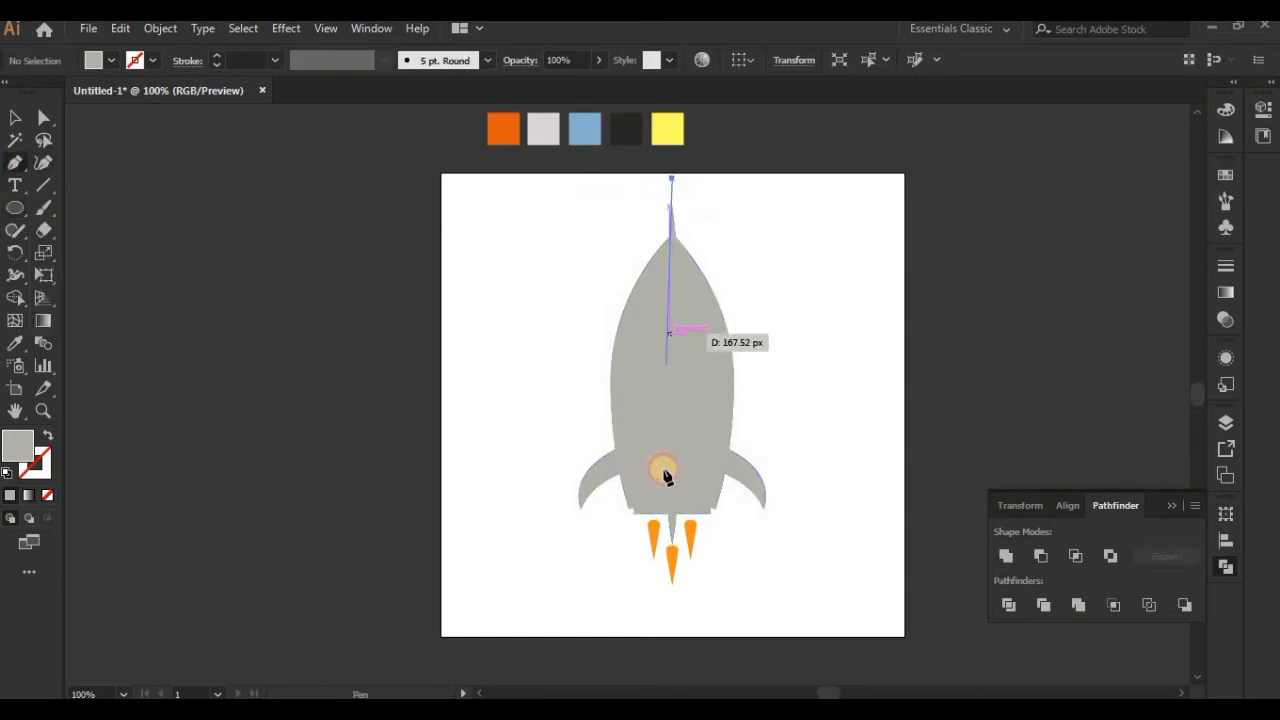
{"action": "left_click", "coordinate": [671, 592]}
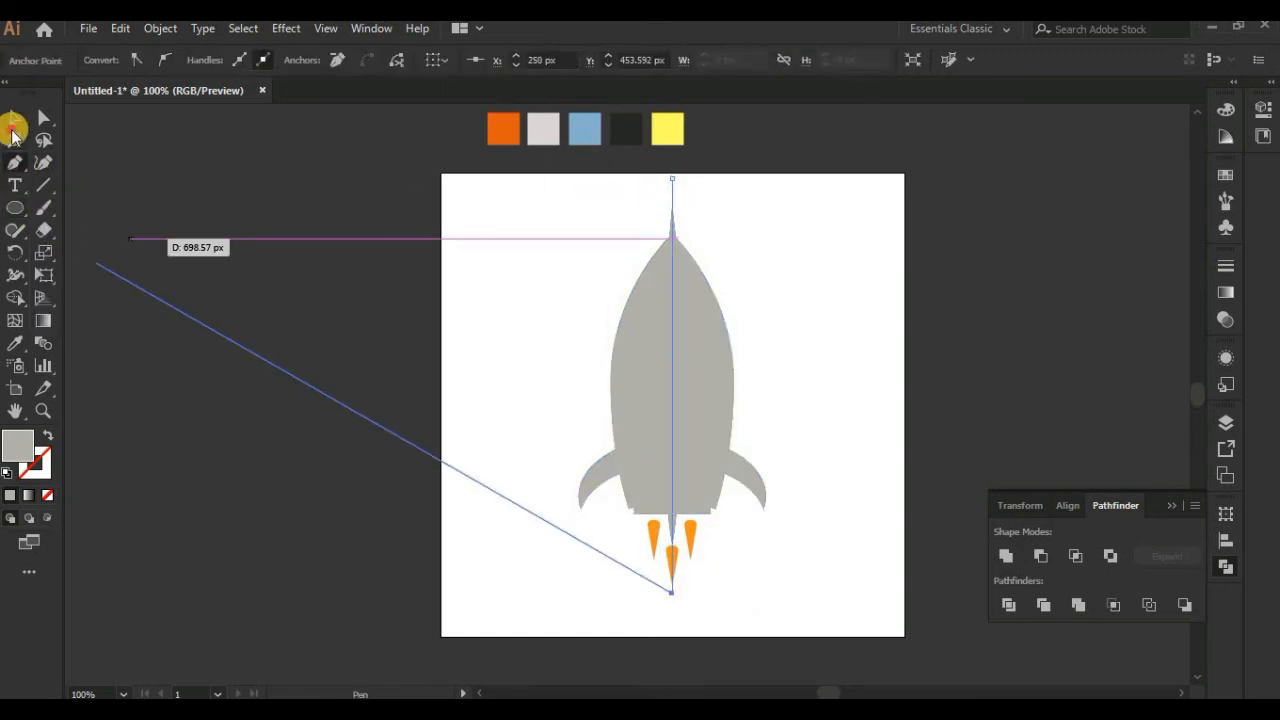
{"action": "left_click", "coordinate": [13, 124]}
Step: Centre the vertical line horizontally on the grey silhouette, using the silhouette as the key object
{"action": "left_click", "coordinate": [698, 364]}
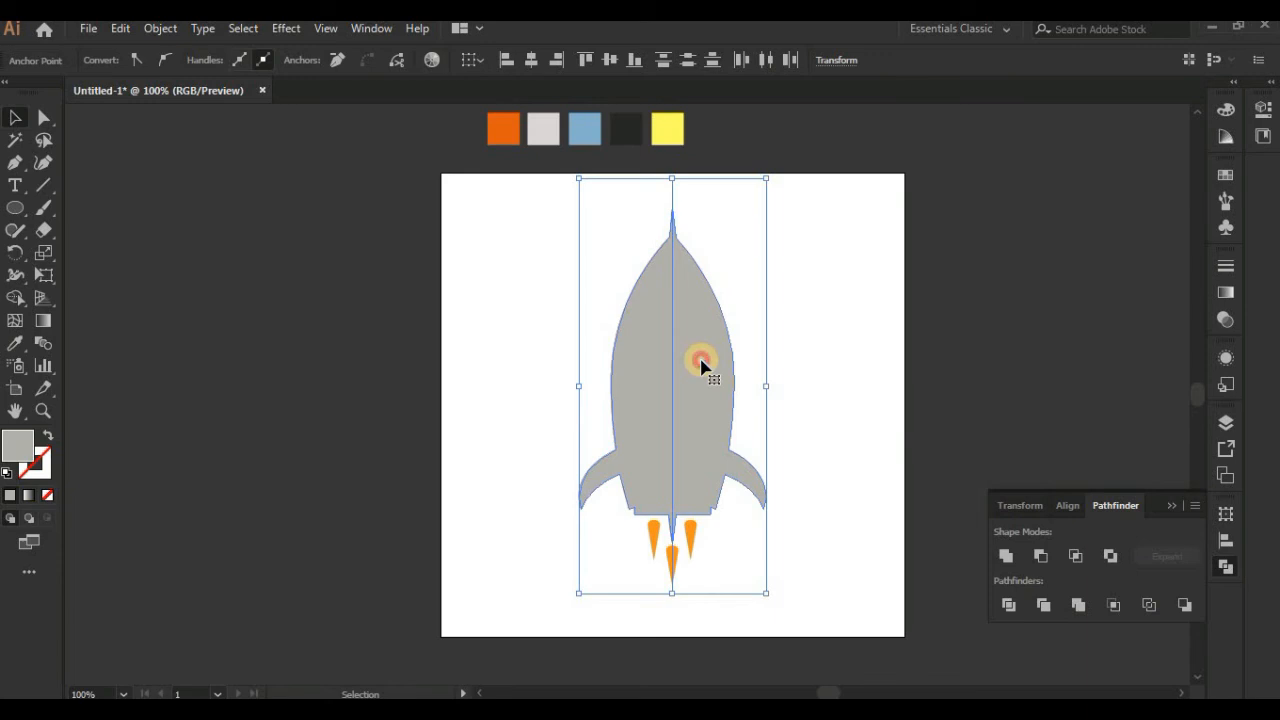
{"action": "left_click", "coordinate": [741, 354]}
{"action": "left_click", "coordinate": [673, 355]}
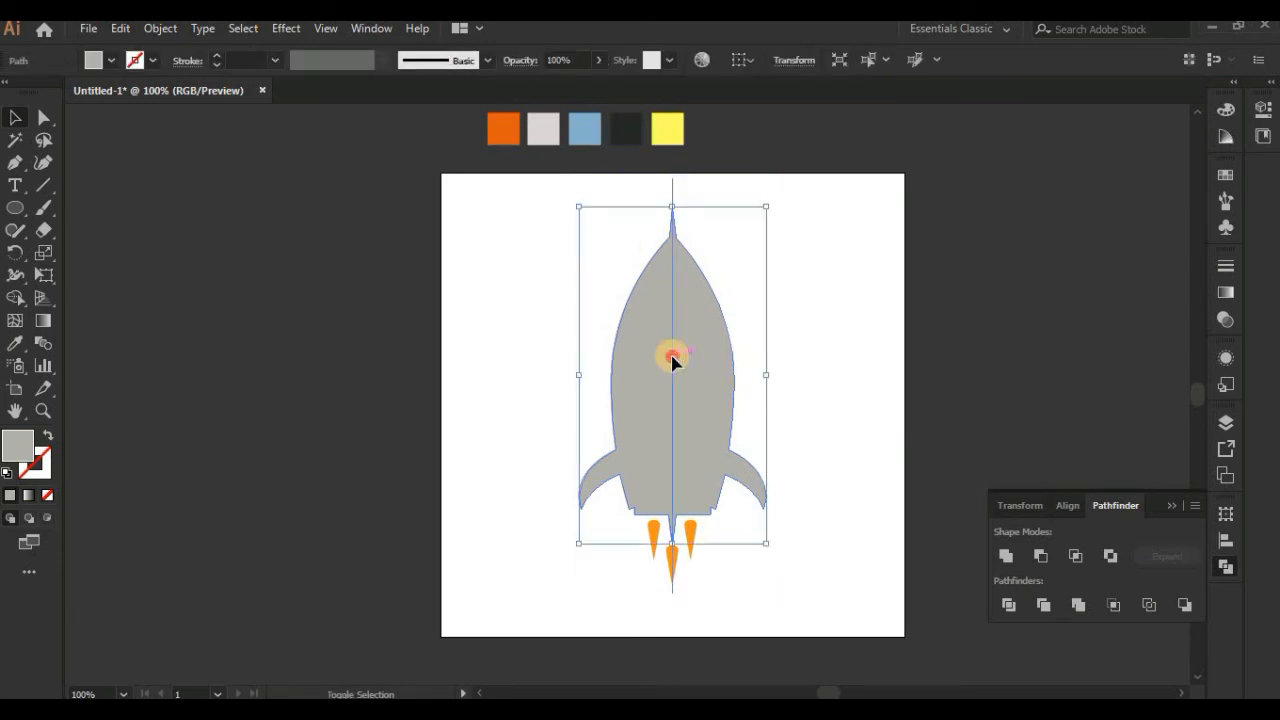
{"action": "left_click", "coordinate": [672, 356], "text": "shift"}
{"action": "left_click", "coordinate": [688, 353]}
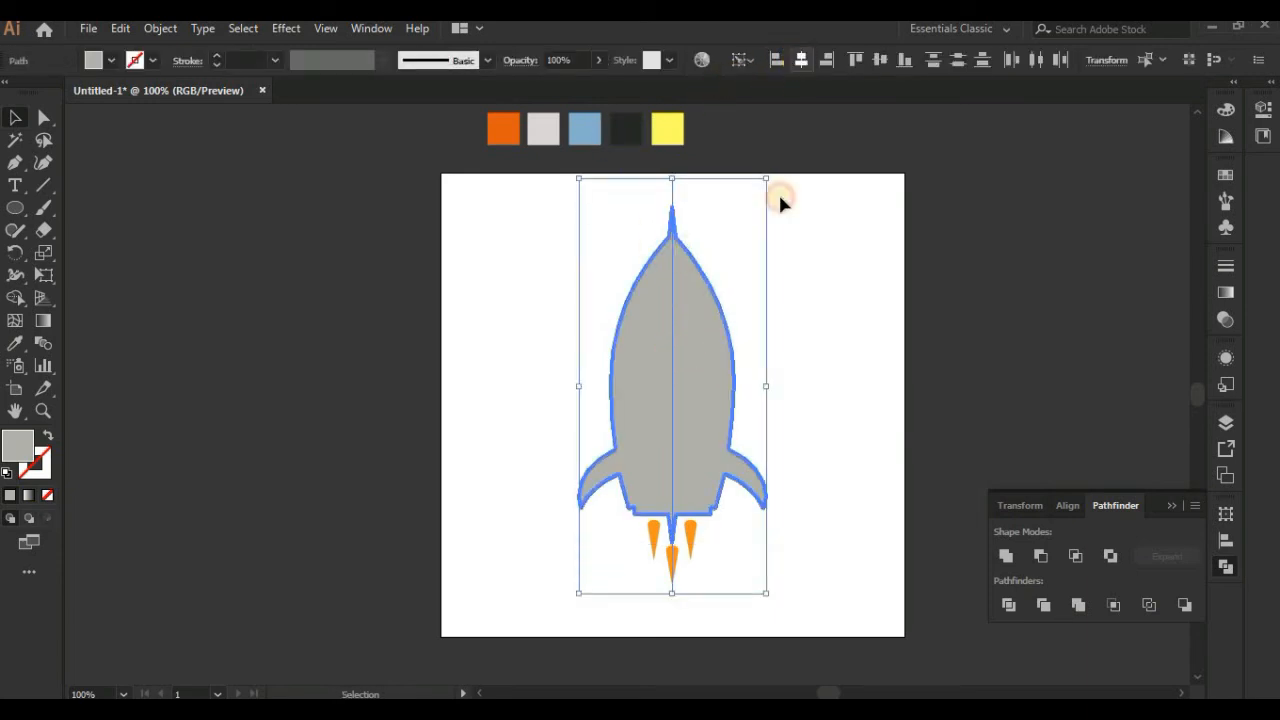
Step: Remove the right half of the grey silhouette with the Shape Builder and delete the leftover line
{"action": "left_click", "coordinate": [29, 298]}
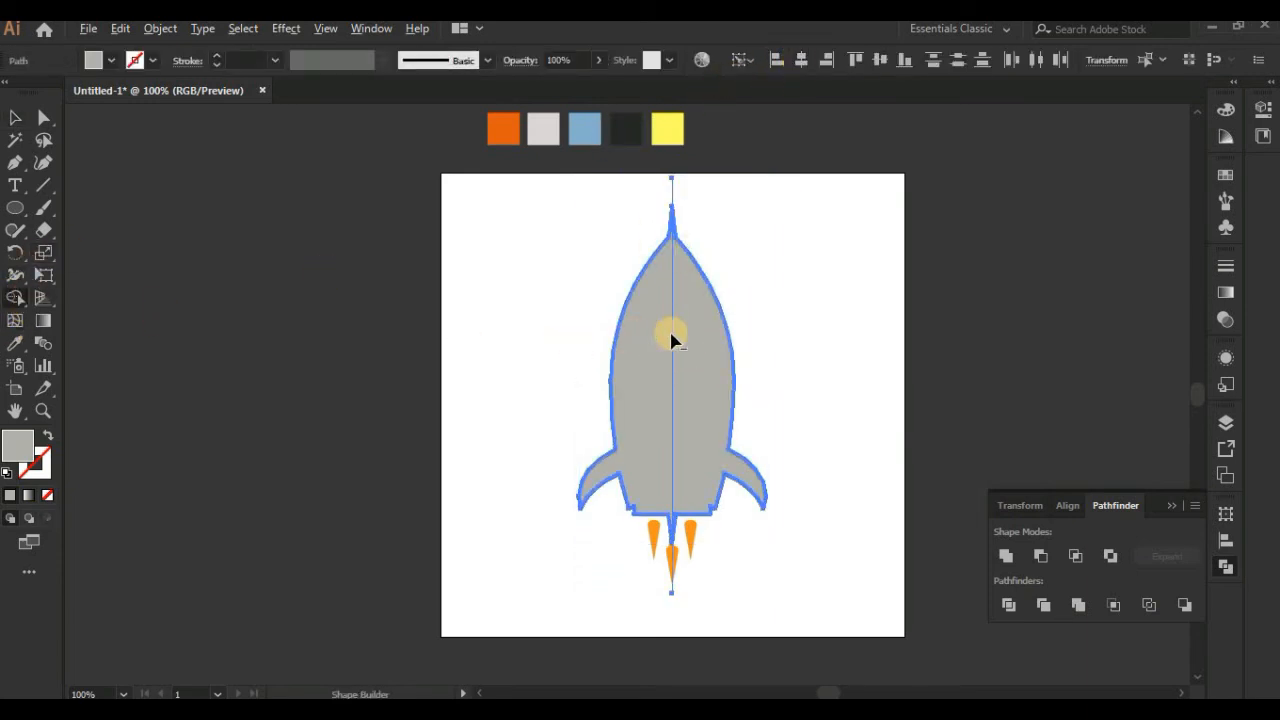
{"action": "left_click", "coordinate": [691, 334], "text": "alt"}
{"action": "left_click", "coordinate": [12, 117]}
{"action": "left_click", "coordinate": [603, 264]}
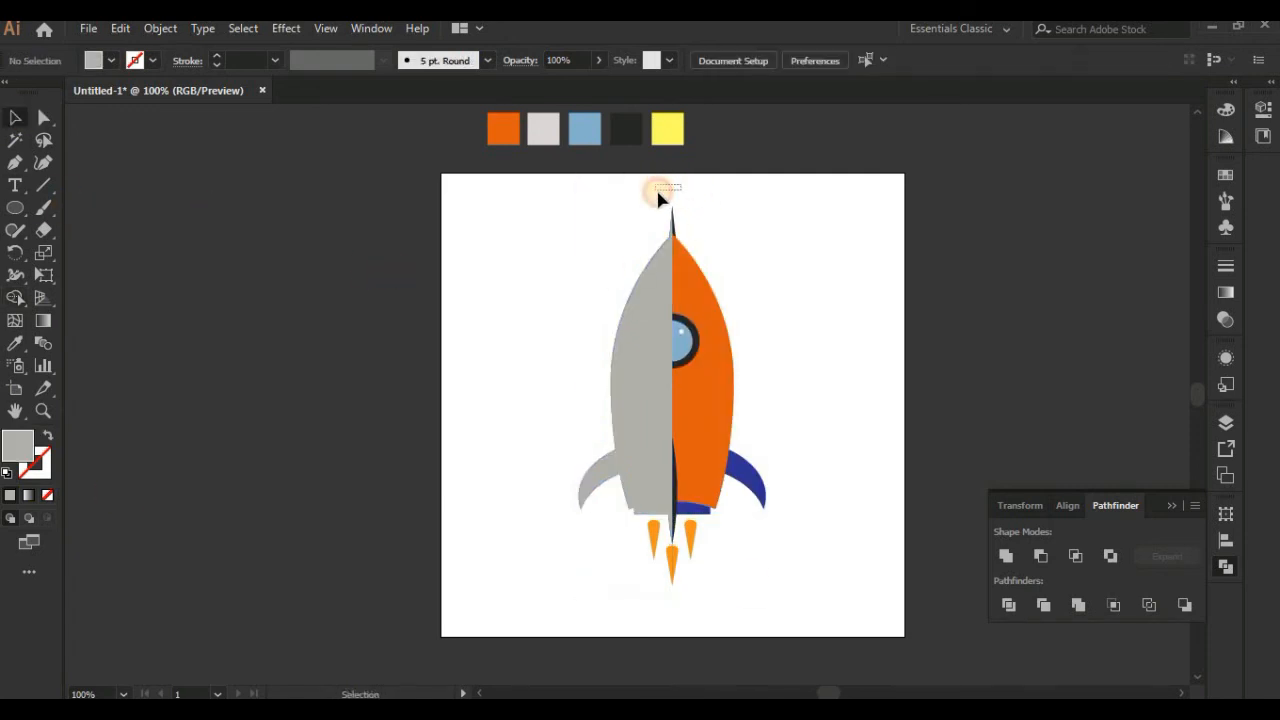
{"action": "left_click_drag", "start_coordinate": [657, 191], "coordinate": [656, 193]}
{"action": "key", "text": "Delete"}
Step: Set the grey half silhouette to the Overlay blend mode with 93% opacity
{"action": "left_click", "coordinate": [645, 300]}
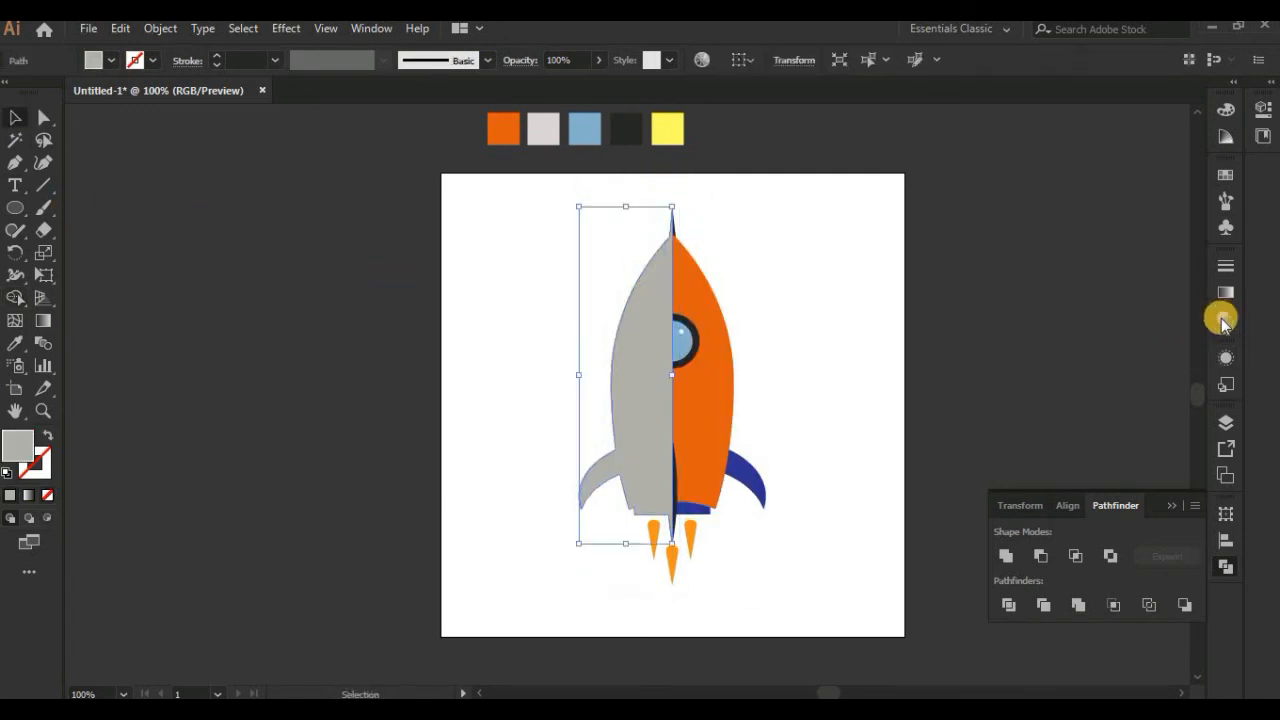
{"action": "left_click", "coordinate": [1224, 318]}
{"action": "left_click", "coordinate": [1011, 287]}
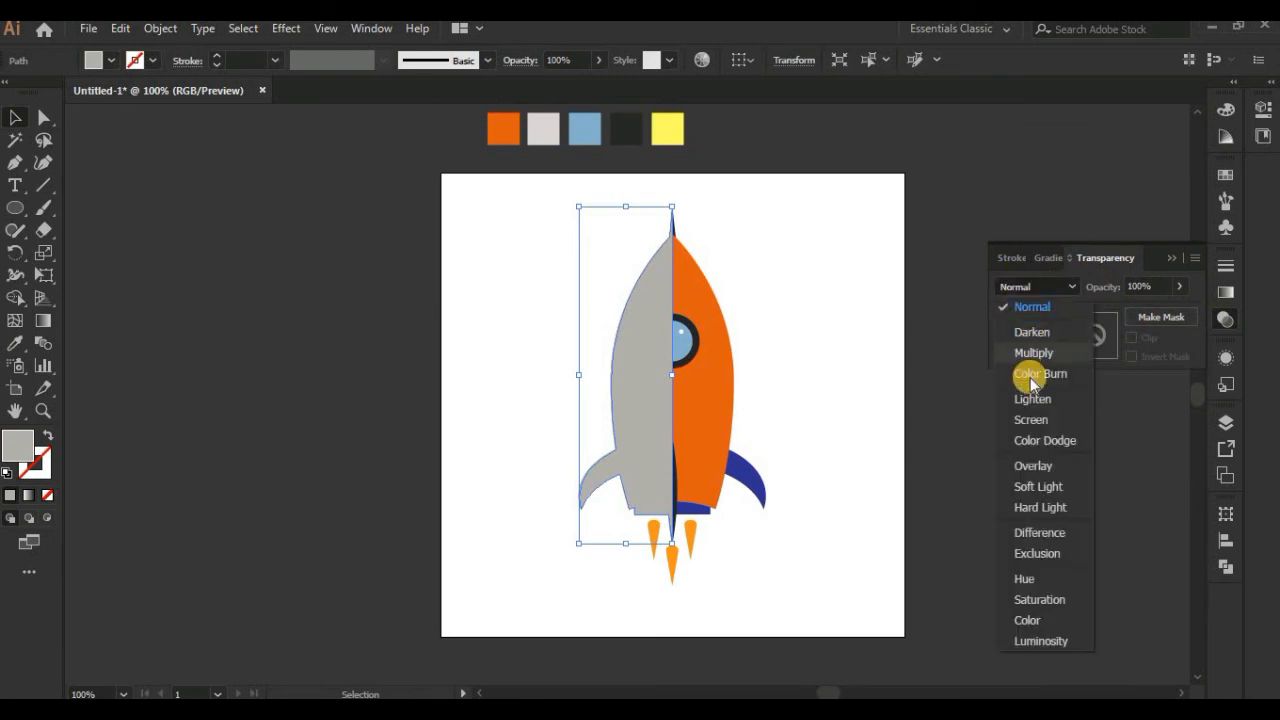
{"action": "left_click", "coordinate": [1034, 466]}
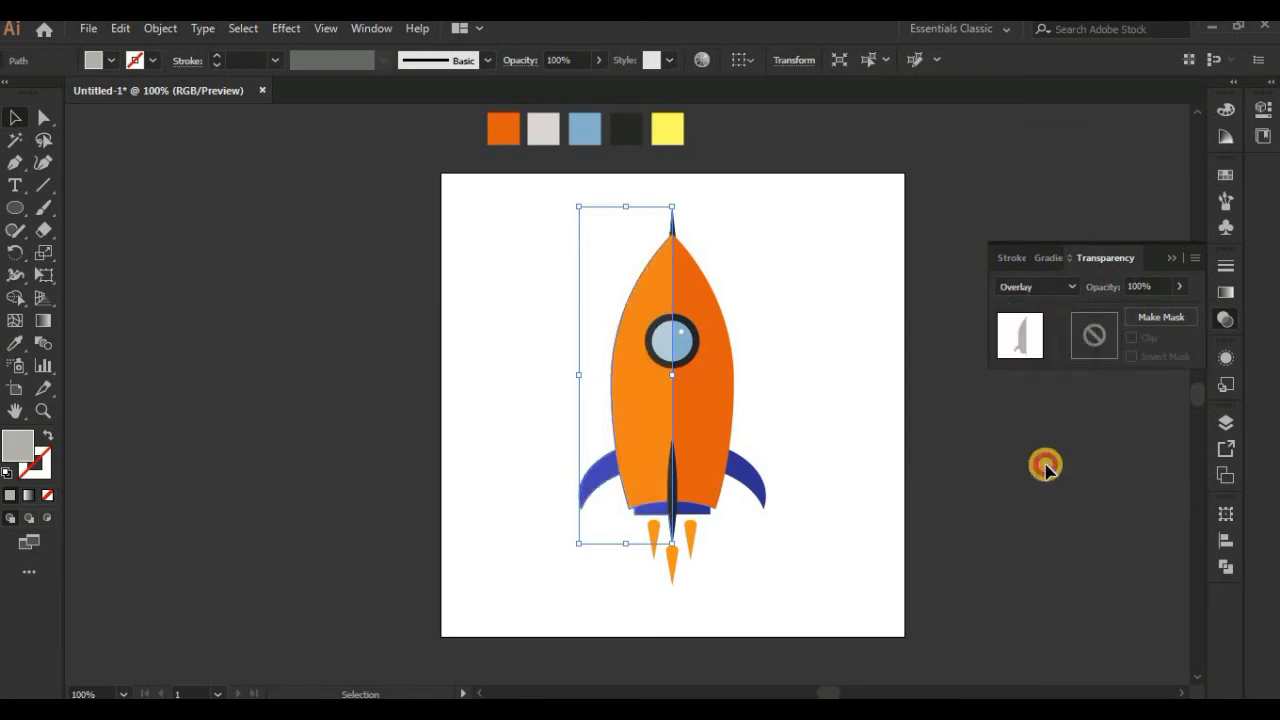
{"action": "left_click", "coordinate": [1177, 288]}
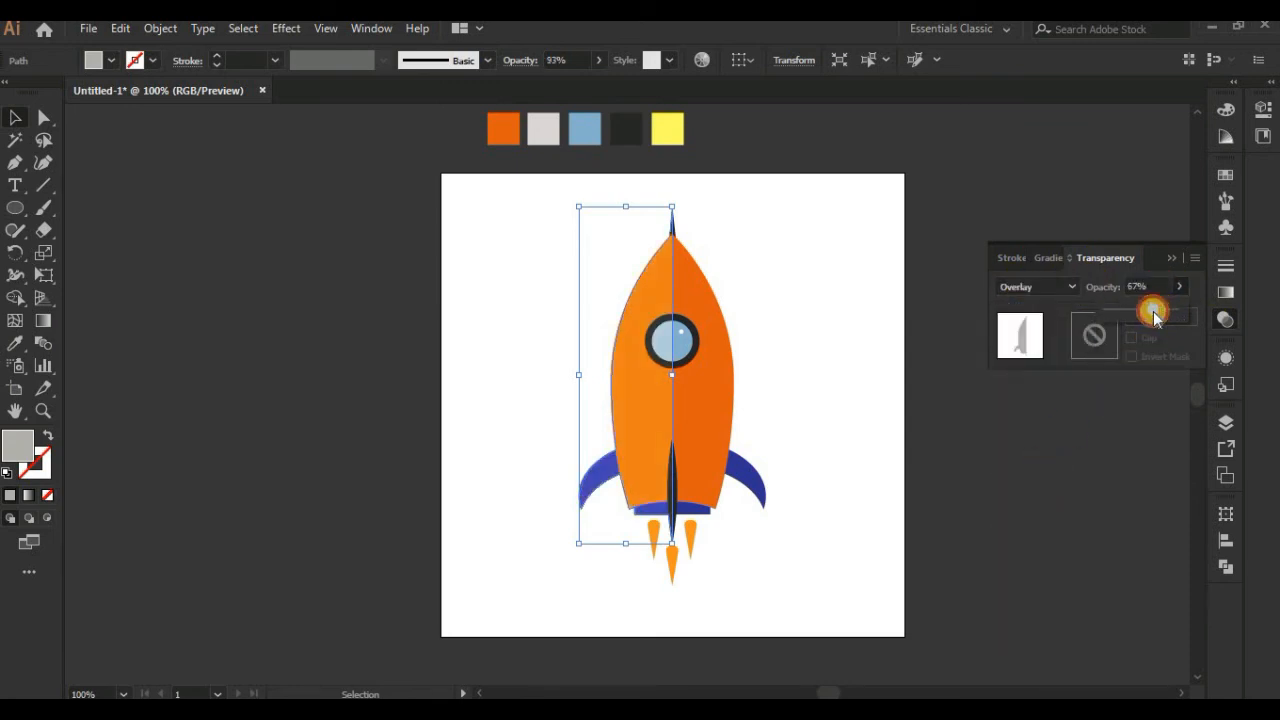
{"action": "left_click_drag", "start_coordinate": [1153, 314], "coordinate": [1151, 312]}
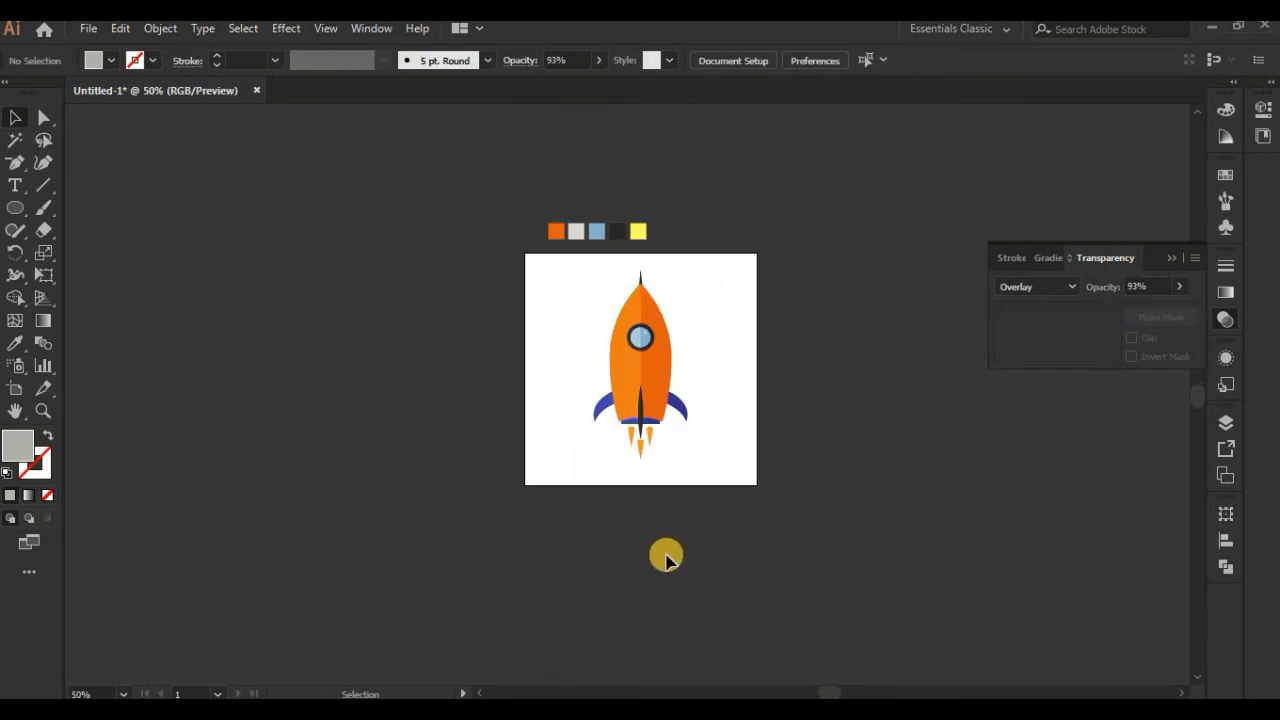
Step: Draw a rectangle covering the whole artboard and send it behind the rocket
{"action": "key", "text": "ctrl+plus"}
{"action": "key", "text": "ctrl+plus"}
{"action": "left_click", "coordinate": [15, 208]}
{"action": "left_click", "coordinate": [74, 213]}
{"action": "left_click_drag", "start_coordinate": [641, 338], "coordinate": [622, 375]}
{"action": "mouse_move", "coordinate": [403, 150]}
{"action": "left_mouse_down"}
{"action": "mouse_move", "coordinate": [854, 620]}
{"action": "mouse_move", "coordinate": [867, 613]}
{"action": "left_mouse_up"}
{"action": "left_click", "coordinate": [18, 118]}
{"action": "right_click", "coordinate": [591, 308]}
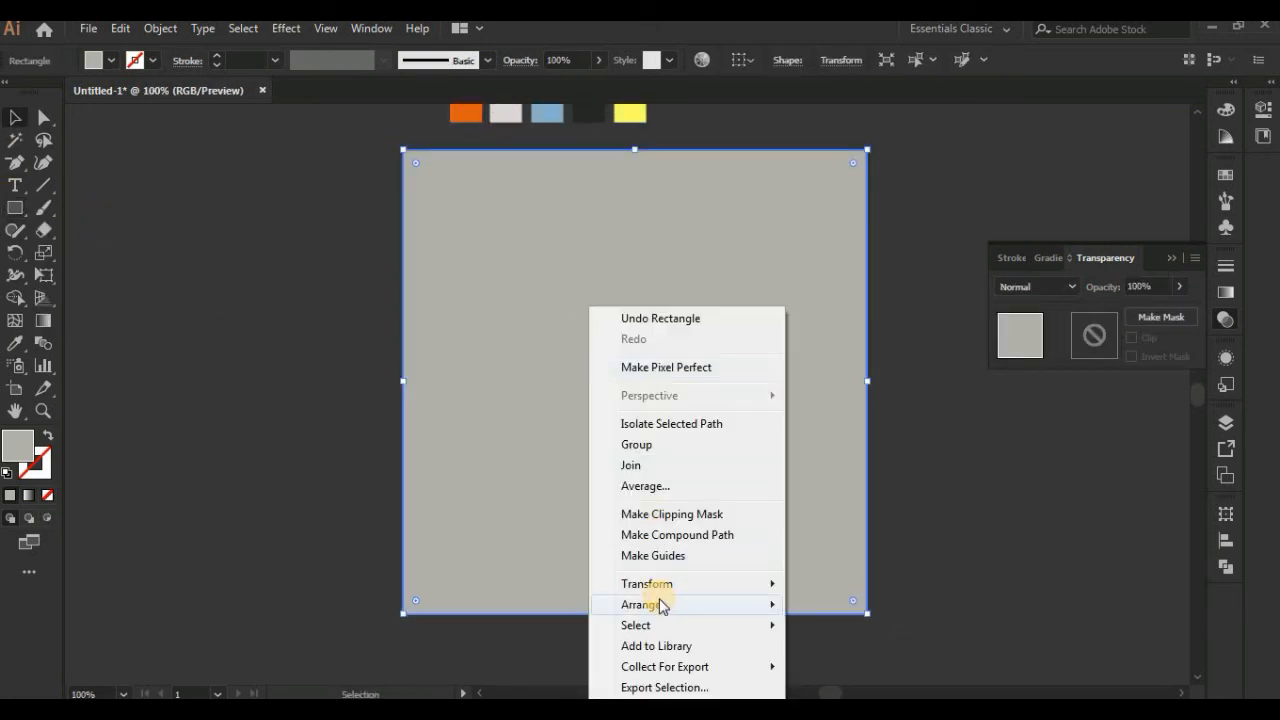
{"action": "left_click", "coordinate": [830, 668]}
Step: Fill the background rectangle with dark grey 545454
{"action": "double_click", "coordinate": [14, 444]}
{"action": "left_click", "coordinate": [718, 423]}
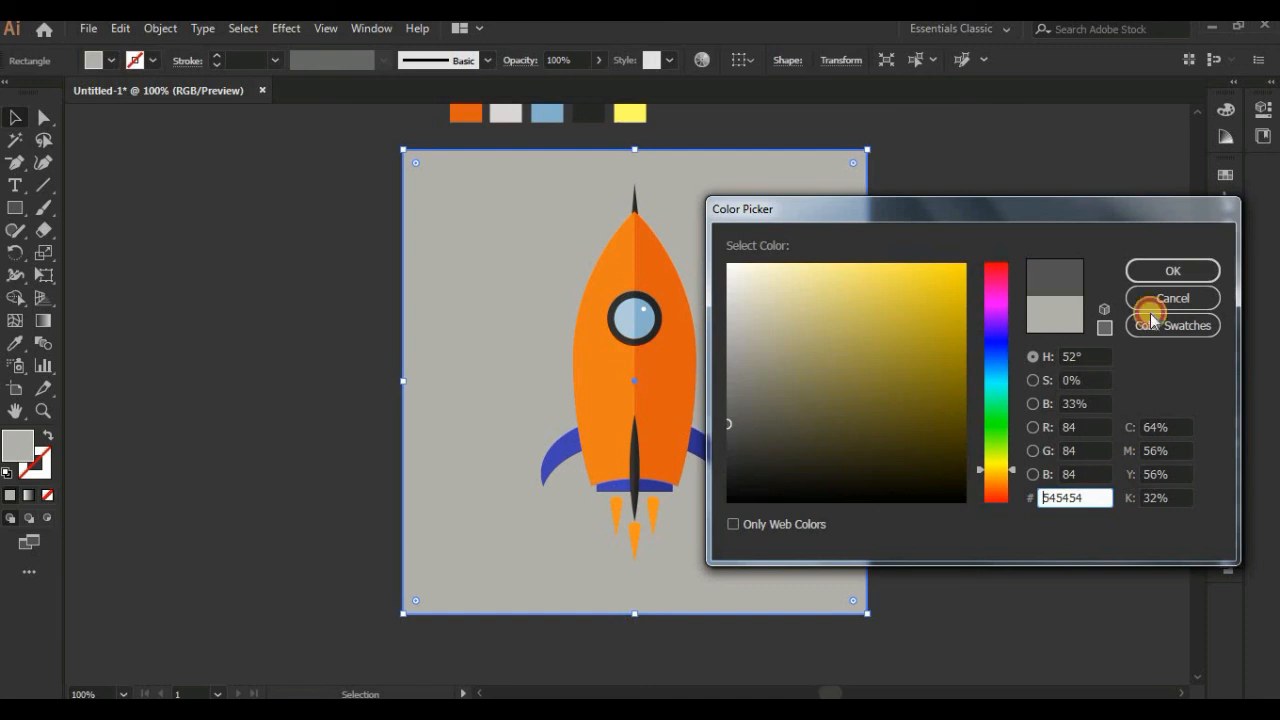
{"action": "left_click", "coordinate": [1172, 270]}
{"action": "key", "text": "ctrl+2"}
Step: Turn a copy of the rocket beside the artboard into one united silhouette filled with black
{"action": "left_click_drag", "start_coordinate": [686, 388], "coordinate": [316, 373]}
{"action": "left_click", "coordinate": [1222, 563]}
{"action": "left_click", "coordinate": [1006, 555]}
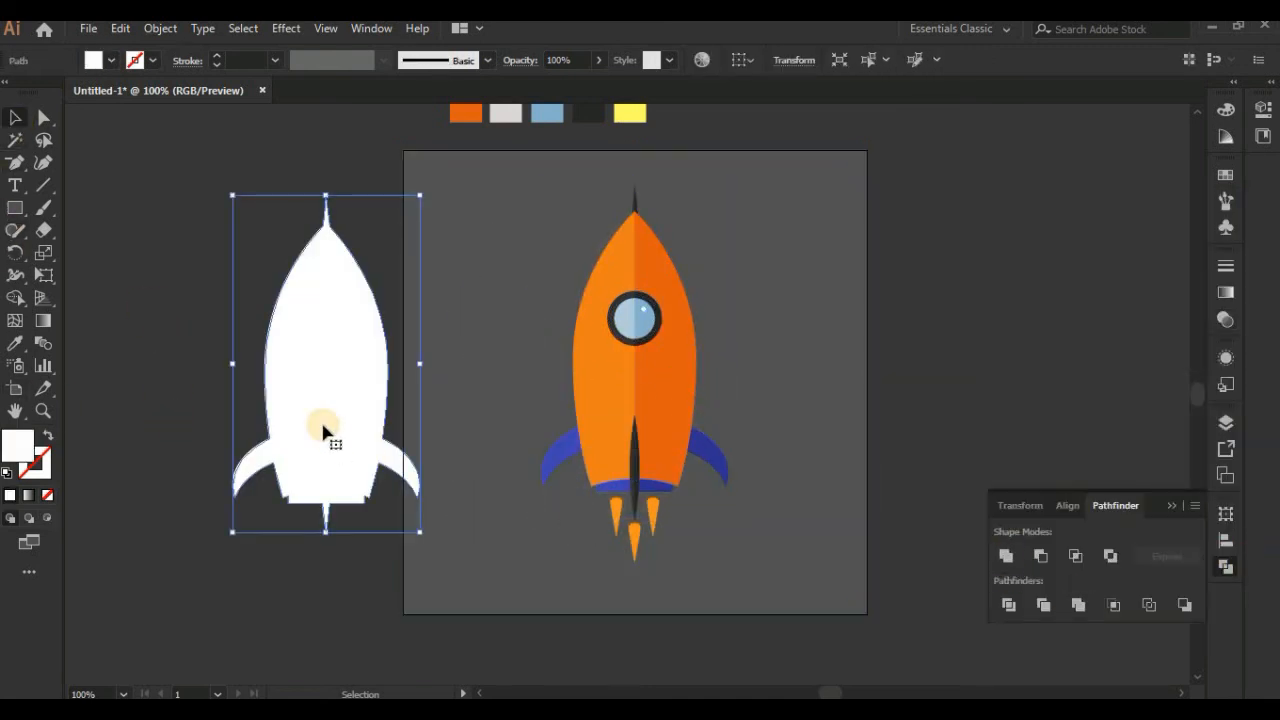
{"action": "double_click", "coordinate": [27, 450]}
{"action": "left_click", "coordinate": [851, 451]}
{"action": "left_click", "coordinate": [1184, 268]}
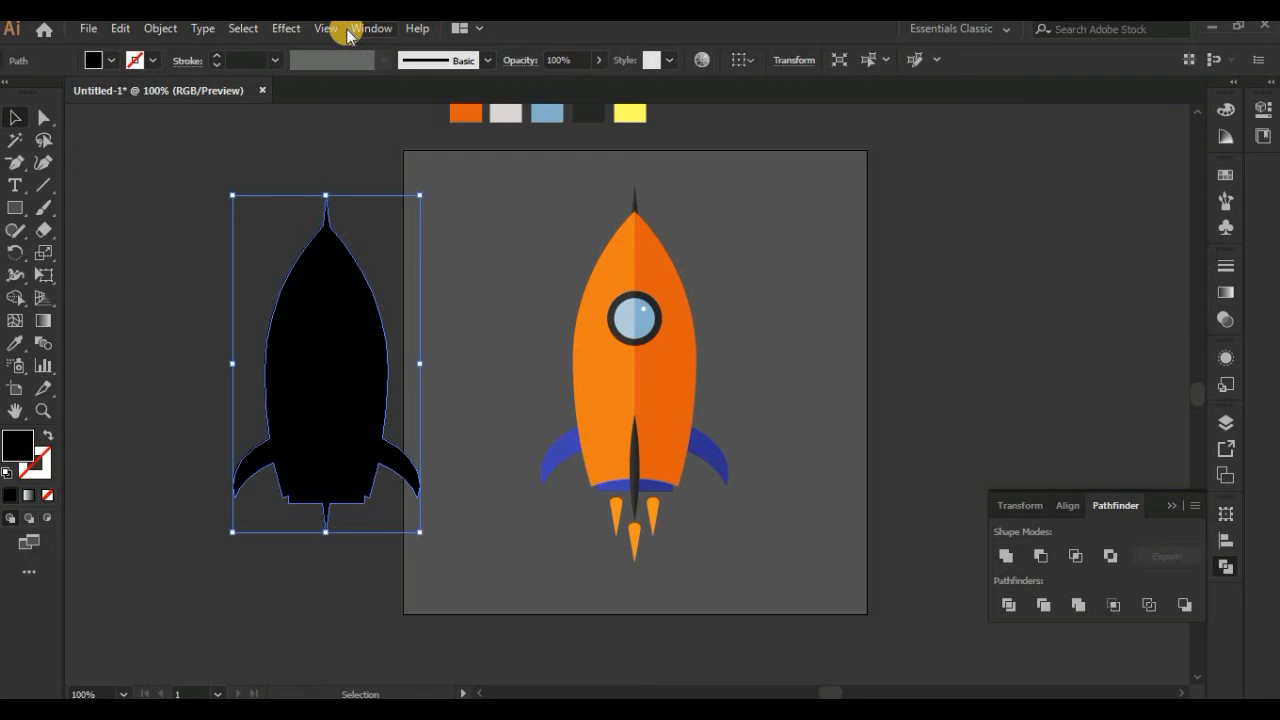
Step: Apply a Gaussian Blur with a radius of 87.4 pixels to the black silhouette
{"action": "left_click", "coordinate": [286, 28]}
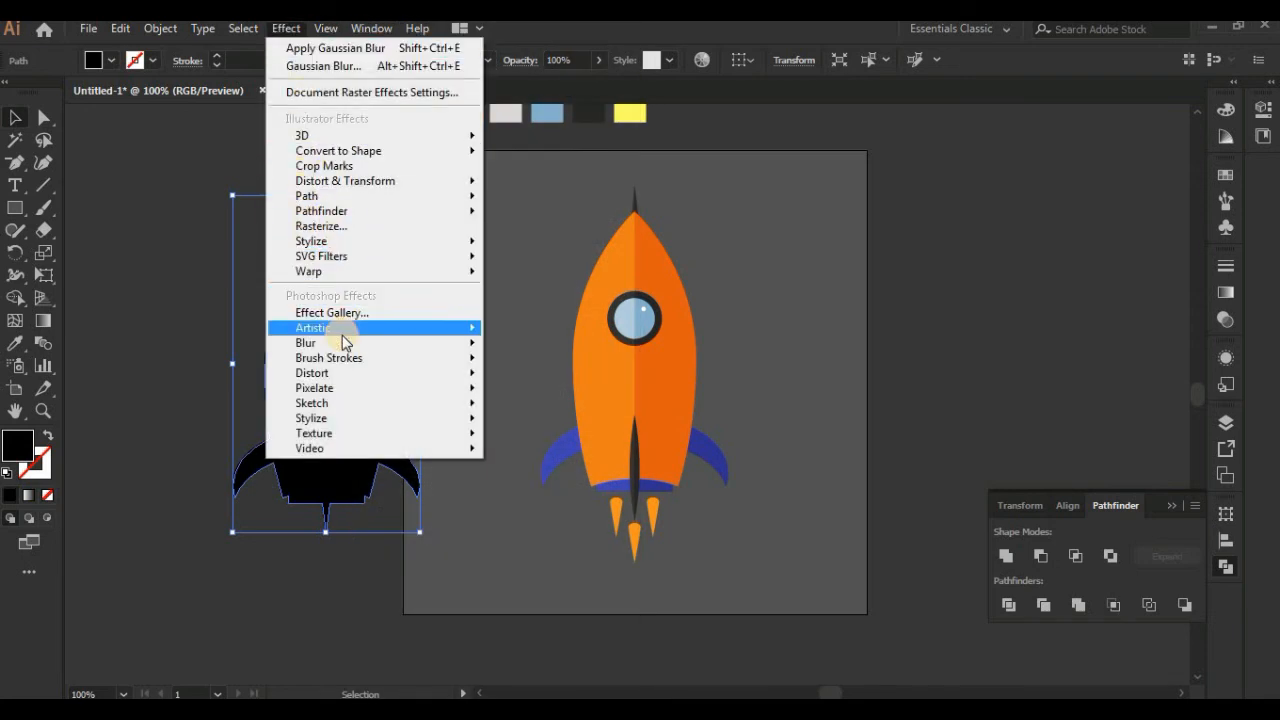
{"action": "mouse_move", "coordinate": [338, 342]}
{"action": "left_click", "coordinate": [530, 343]}
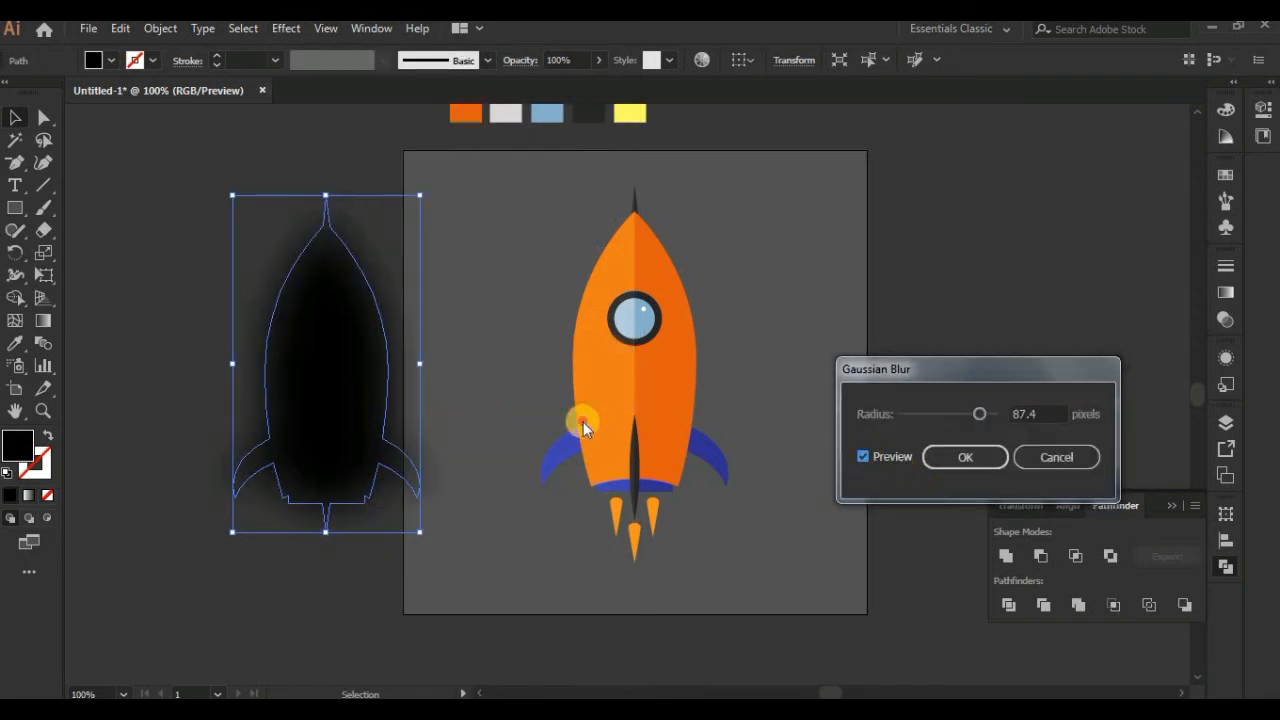
{"action": "left_click", "coordinate": [974, 459]}
Step: Place the blurred silhouette over the rocket and stack it behind the rocket but in front of the grey background
{"action": "left_click_drag", "start_coordinate": [318, 393], "coordinate": [634, 393]}
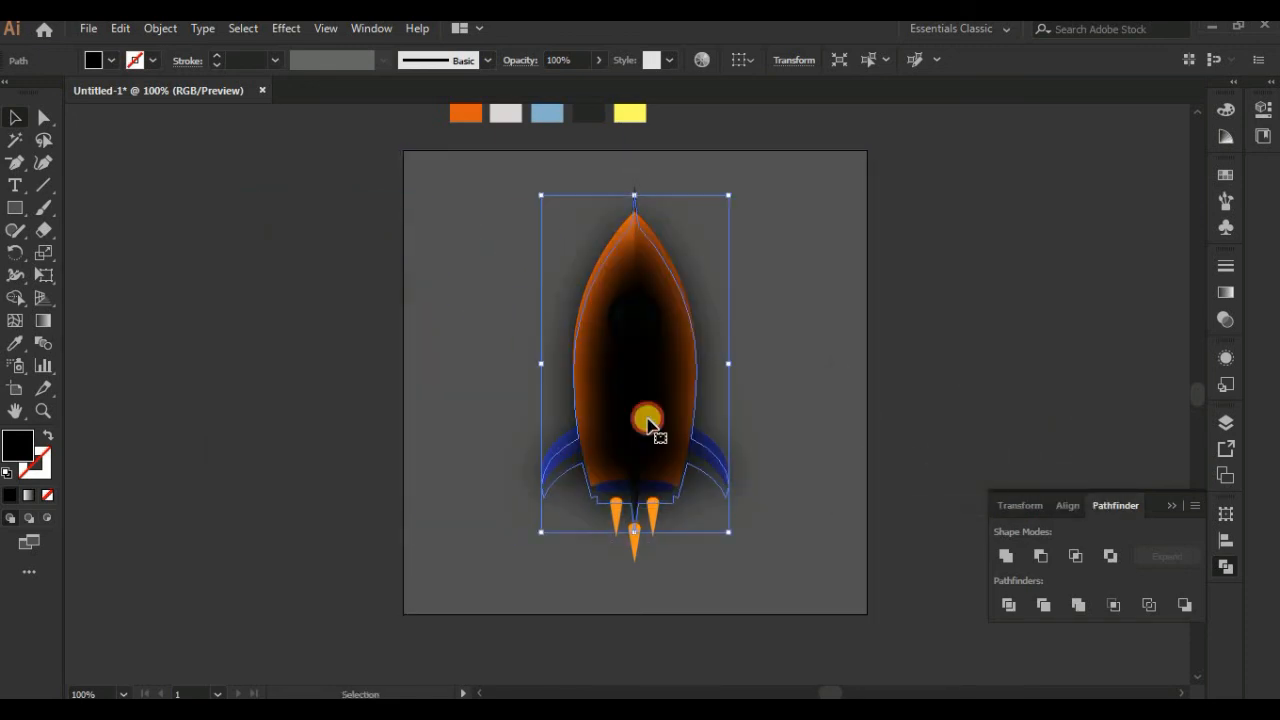
{"action": "right_click", "coordinate": [650, 402]}
{"action": "mouse_move", "coordinate": [760, 620]}
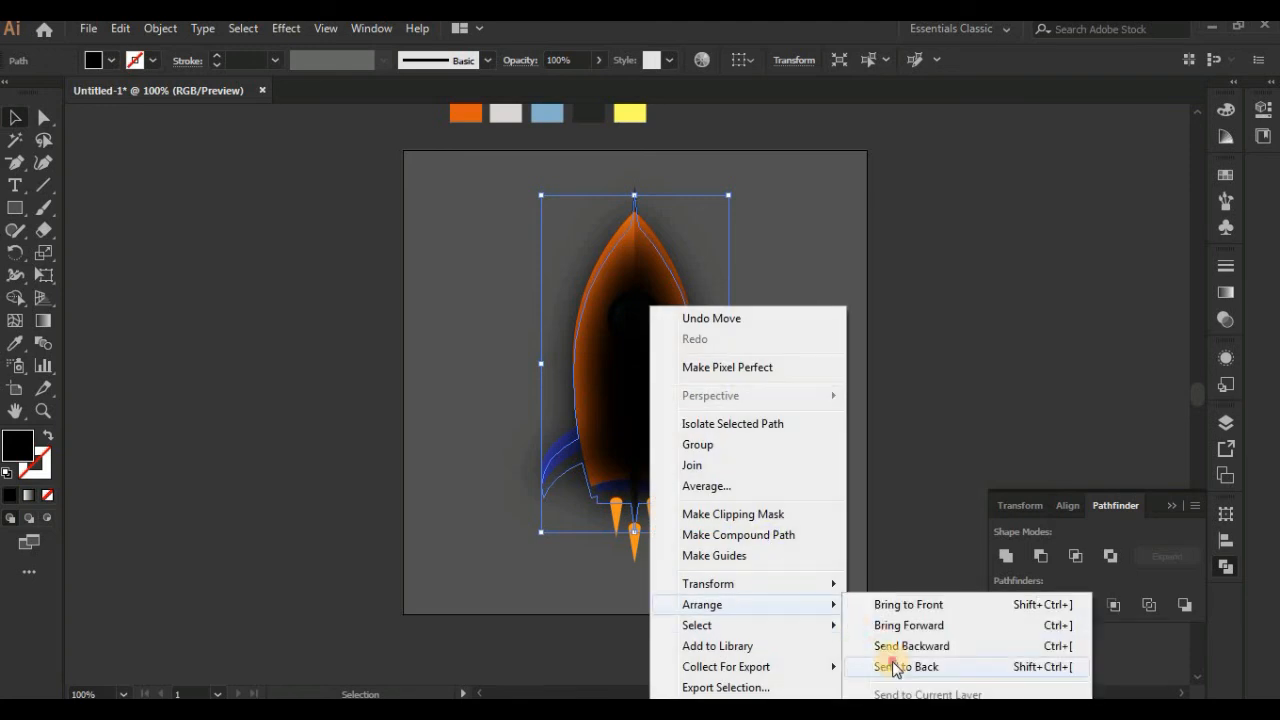
{"action": "left_click", "coordinate": [882, 667]}
{"action": "right_click", "coordinate": [814, 429]}
{"action": "mouse_move", "coordinate": [881, 336]}
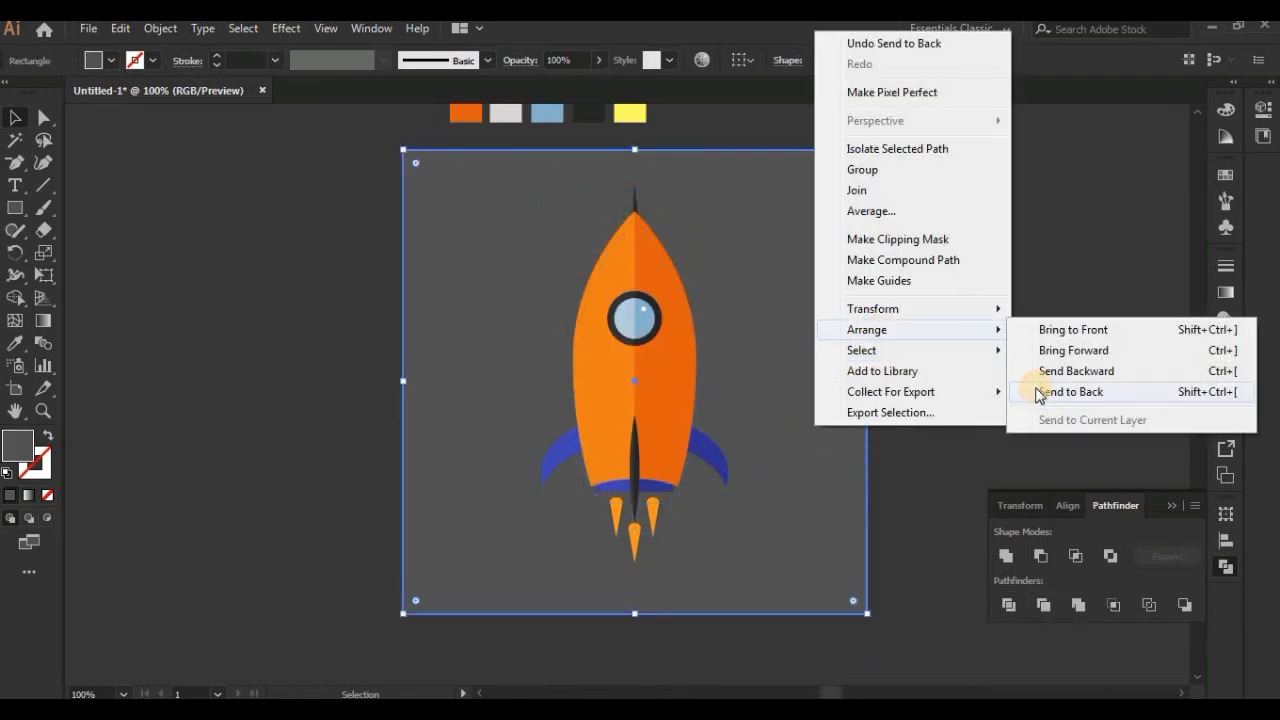
{"action": "left_click", "coordinate": [1055, 391]}
Step: Offset the blurred shadow slightly to the left of the rocket and shrink it a little
{"action": "left_click", "coordinate": [705, 398]}
{"action": "left_click_drag", "start_coordinate": [705, 398], "coordinate": [643, 515]}
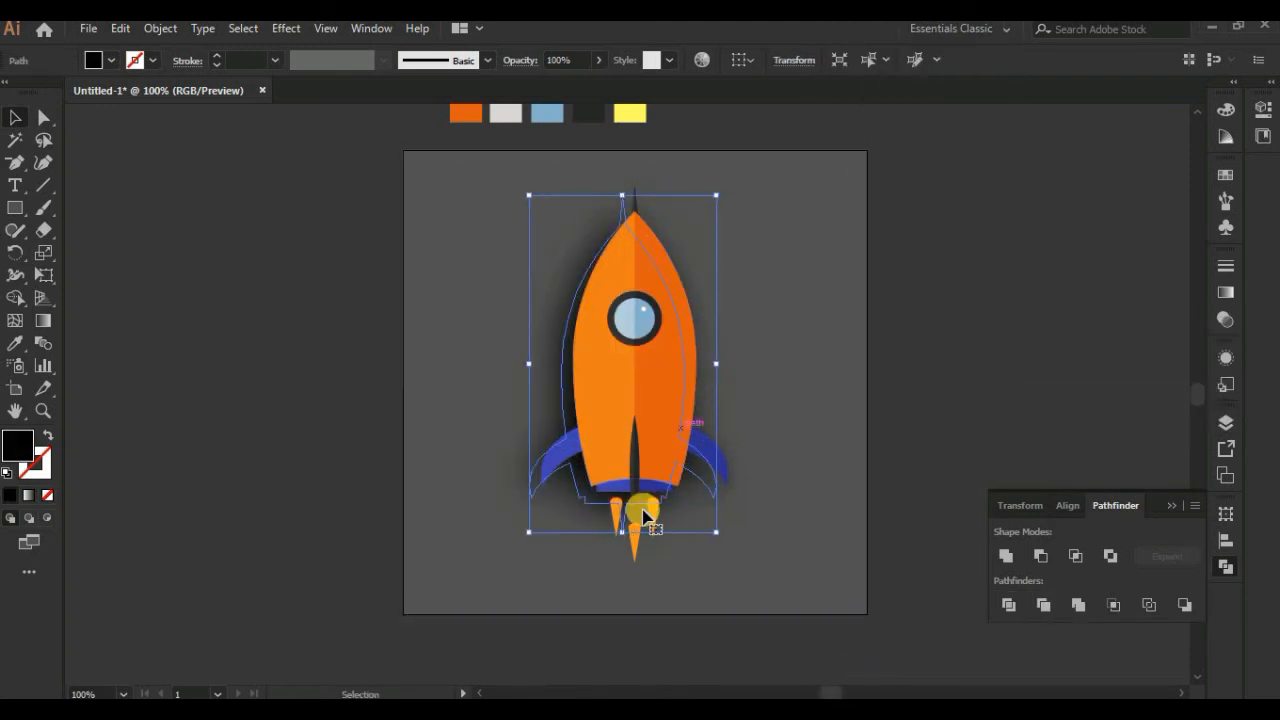
{"action": "left_click_drag", "start_coordinate": [711, 387], "coordinate": [704, 389]}
{"action": "left_click_drag", "start_coordinate": [716, 196], "coordinate": [711, 208]}
{"action": "mouse_move", "coordinate": [706, 405]}
{"action": "left_mouse_down"}
{"action": "mouse_move", "coordinate": [706, 376]}
{"action": "mouse_move", "coordinate": [705, 393]}
{"action": "left_mouse_up"}
{"action": "left_click", "coordinate": [971, 363]}
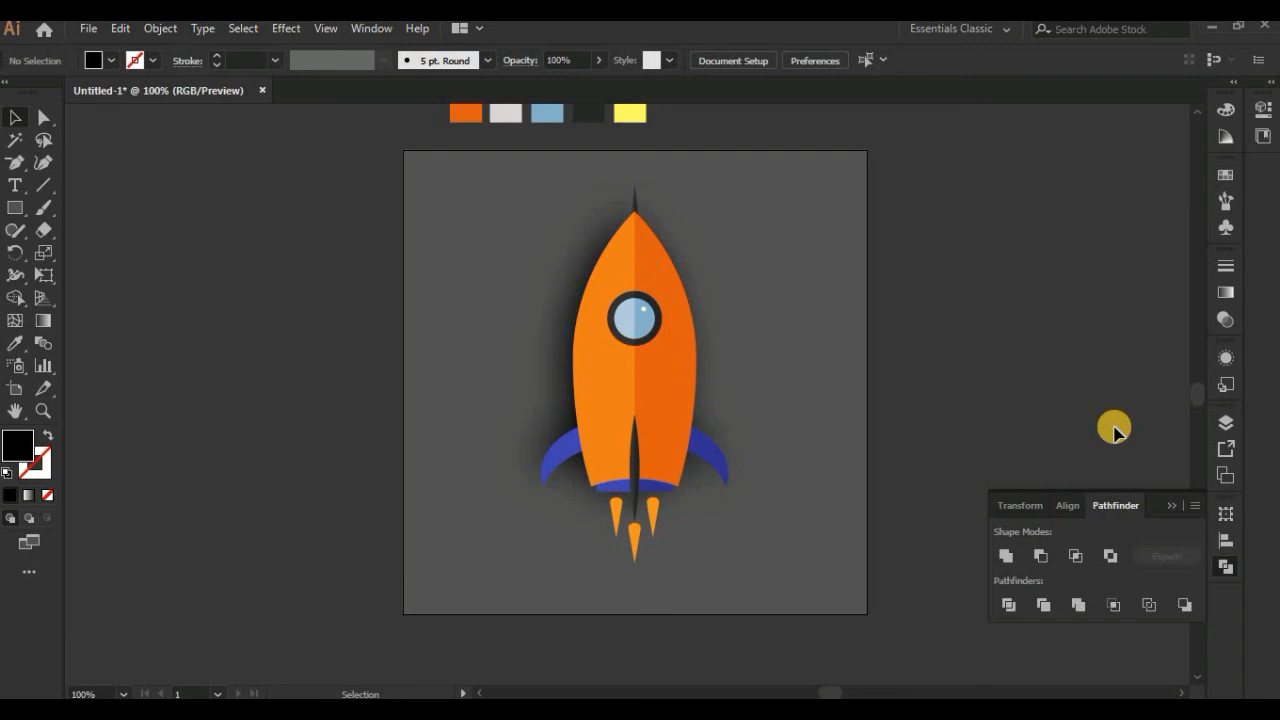
Step: Nudge the blurred shadow further left of the rocket and lower its opacity to 64%
{"action": "key", "text": "ctrl+minus"}
{"action": "key", "text": "ctrl+plus"}
{"action": "key", "text": "ctrl+plus"}
{"action": "left_click", "coordinate": [512, 405]}
{"action": "left_click_drag", "start_coordinate": [518, 421], "coordinate": [499, 425]}
{"action": "left_click", "coordinate": [1226, 319]}
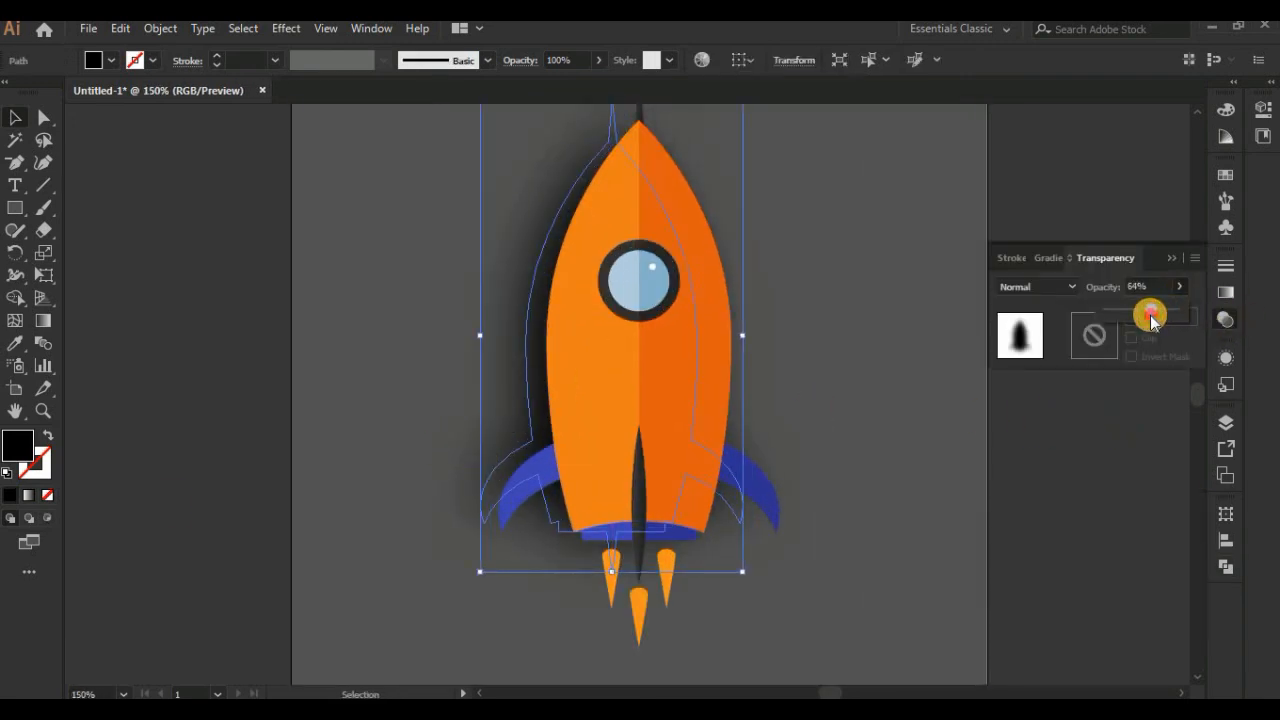
{"action": "left_click_drag", "start_coordinate": [1148, 314], "coordinate": [1150, 314]}
{"action": "left_click", "coordinate": [1092, 492]}
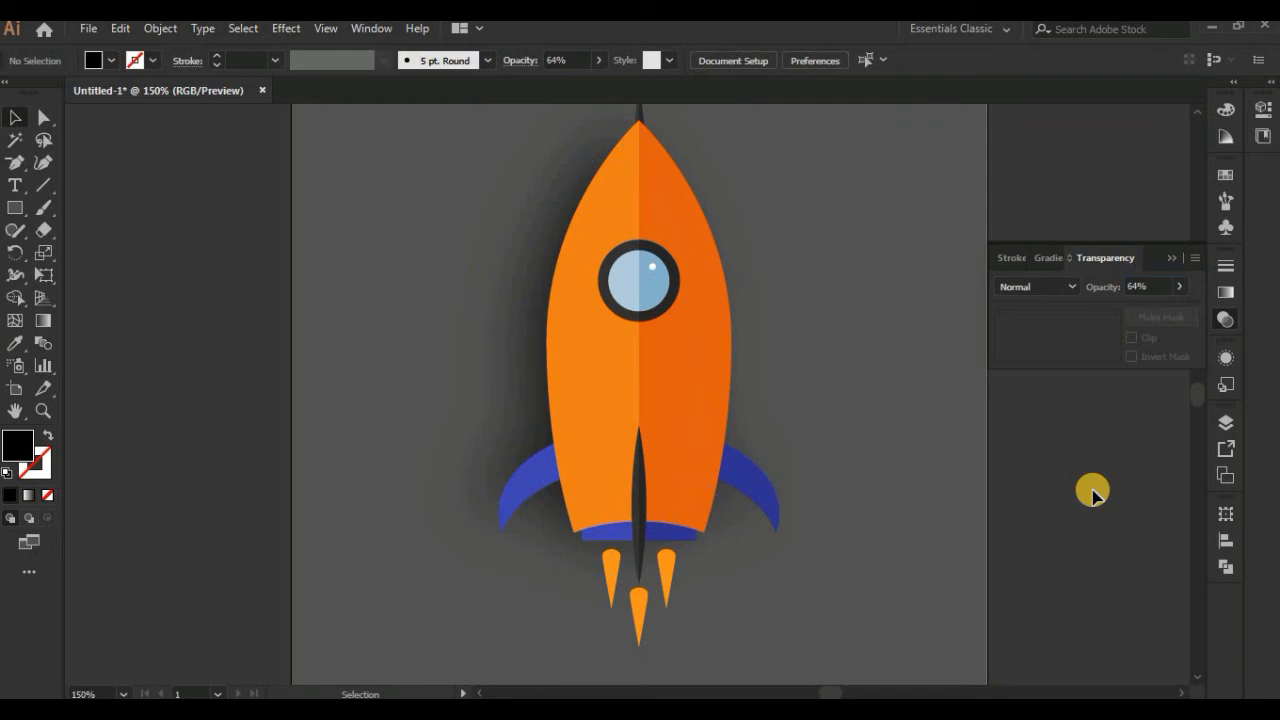
{"action": "key", "text": "ctrl+minus"}
{"action": "key", "text": "ctrl+minus"}
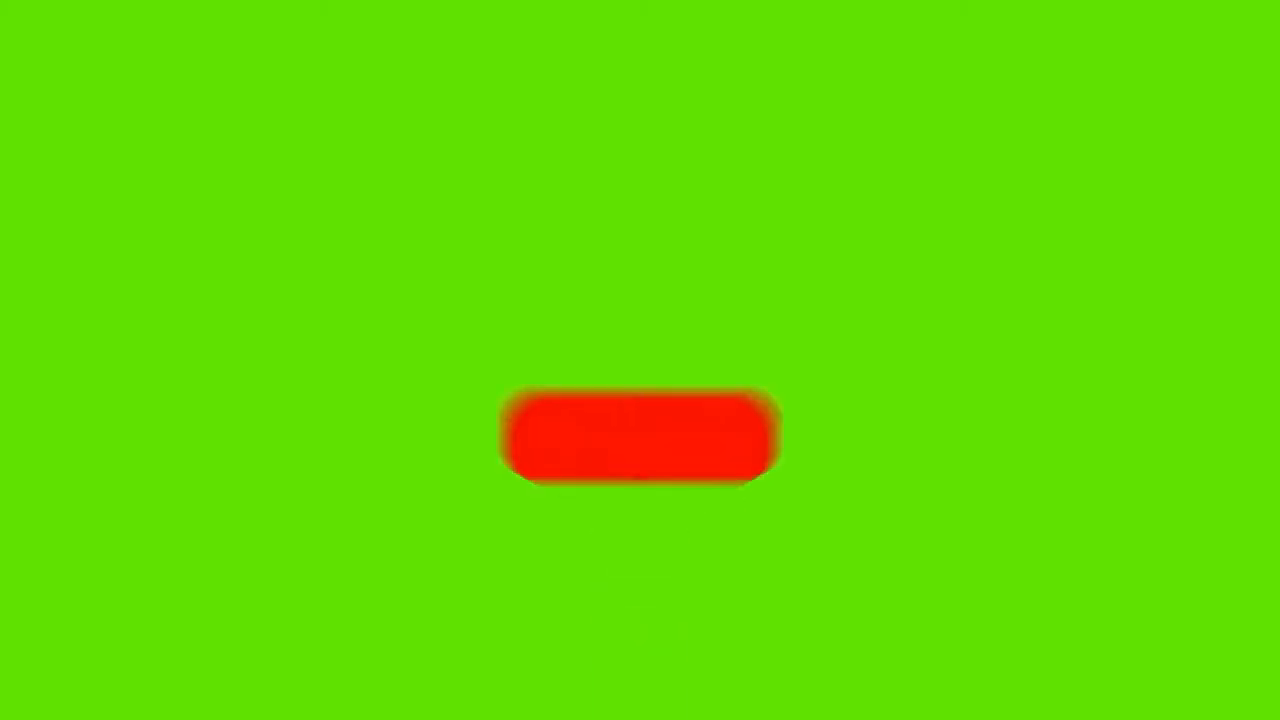